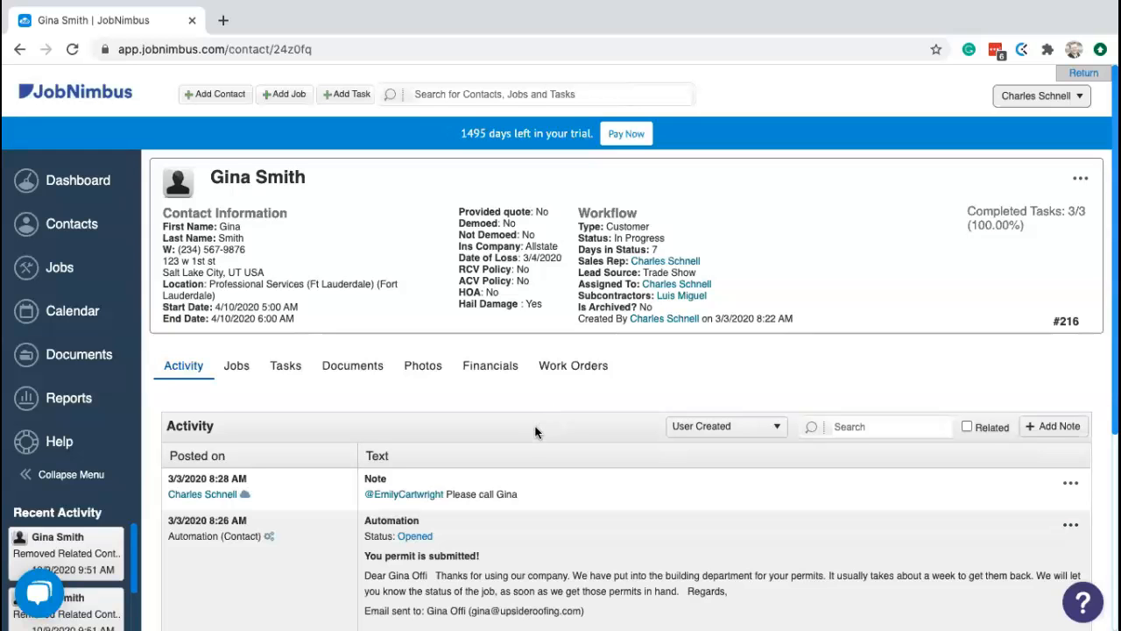
# - Look through the contact's Jobs, Tasks, Documents and Photos tabs
pyautogui.scroll(-1, 536, 425)
pyautogui.scroll(1, 539, 426)
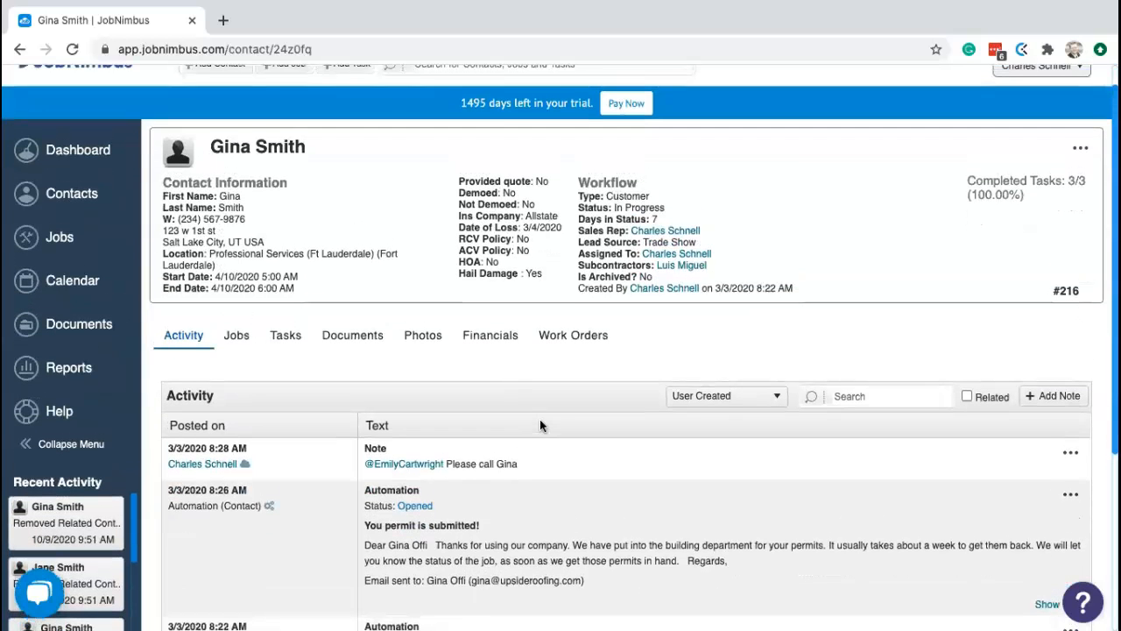
pyautogui.click(236, 342)
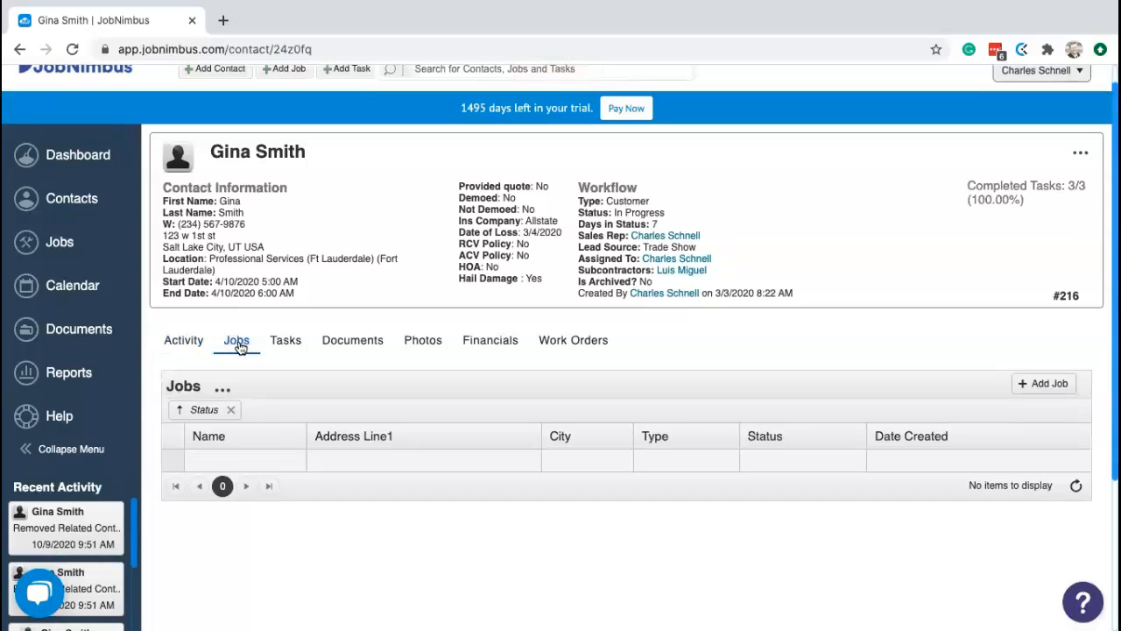
pyautogui.click(290, 344)
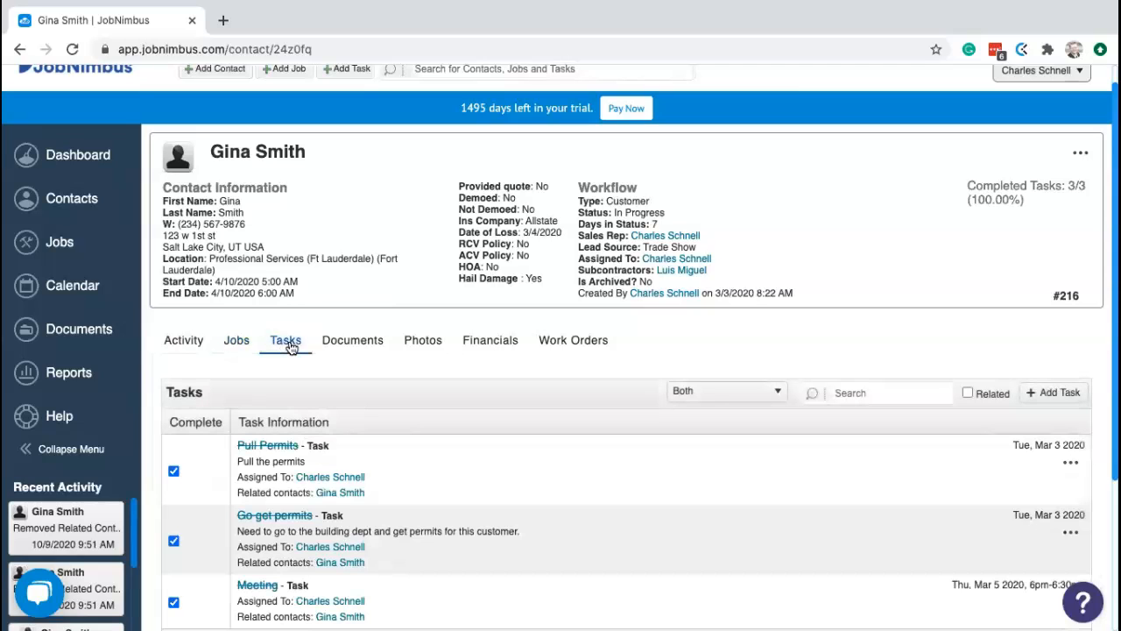
pyautogui.click(355, 347)
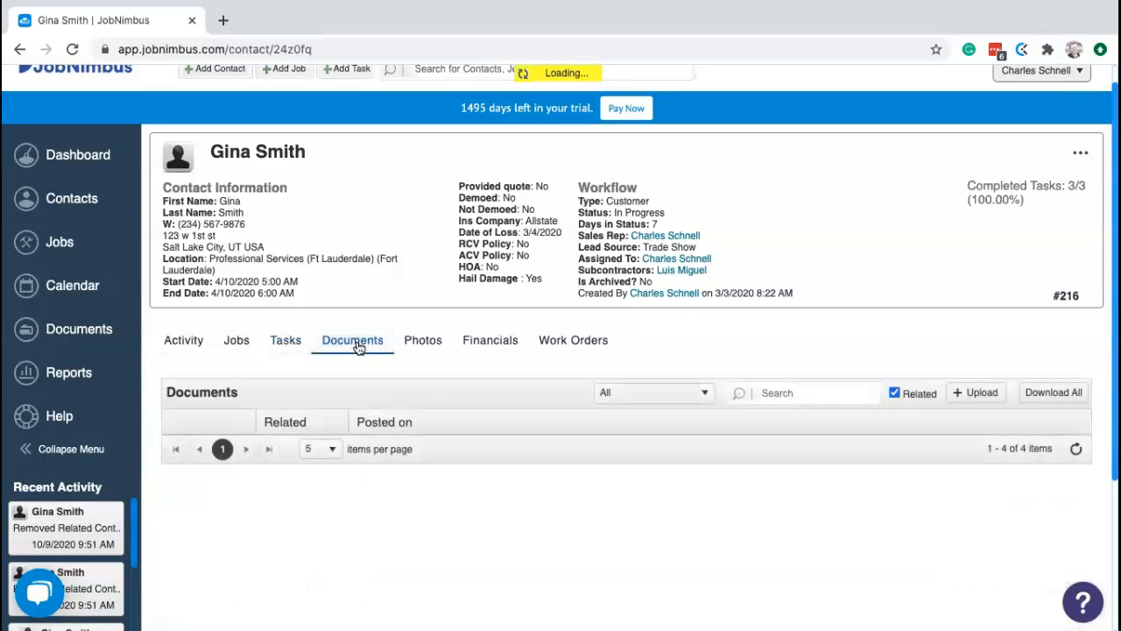
pyautogui.click(420, 346)
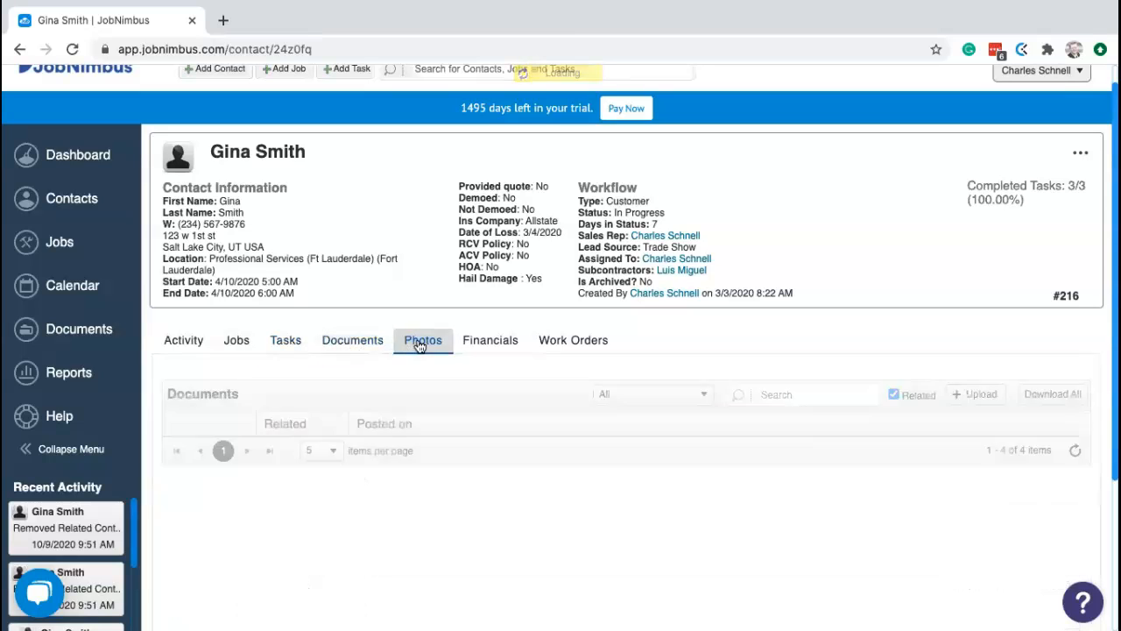
# - Review the contact's Financials, then show its Work Orders list with order 1279
pyautogui.click(480, 342)
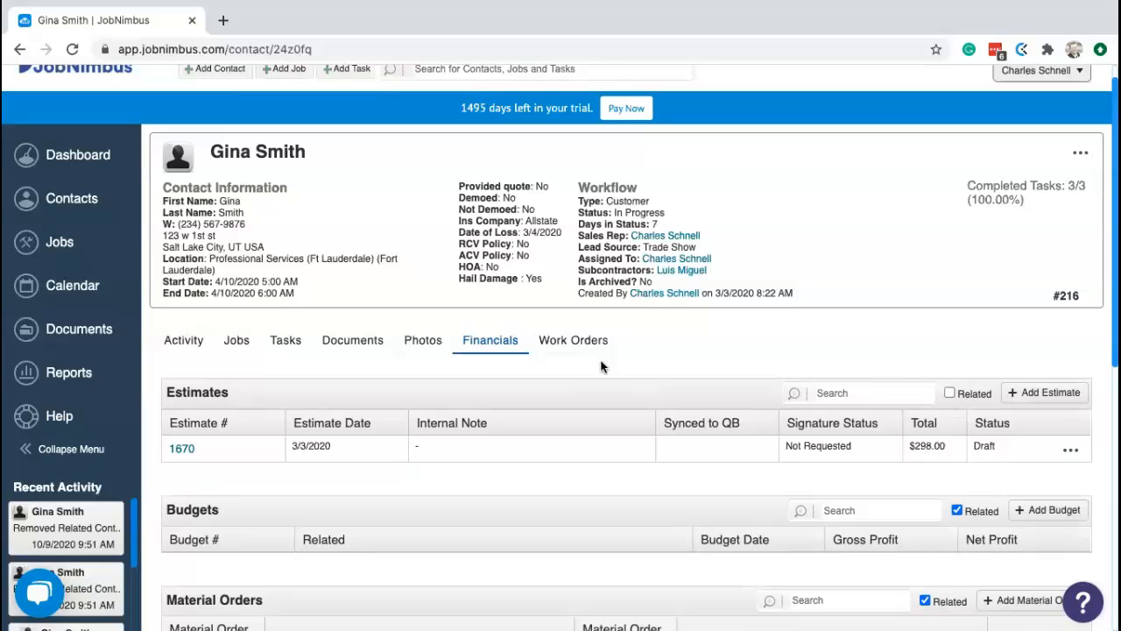
pyautogui.scroll(-3, 601, 366)
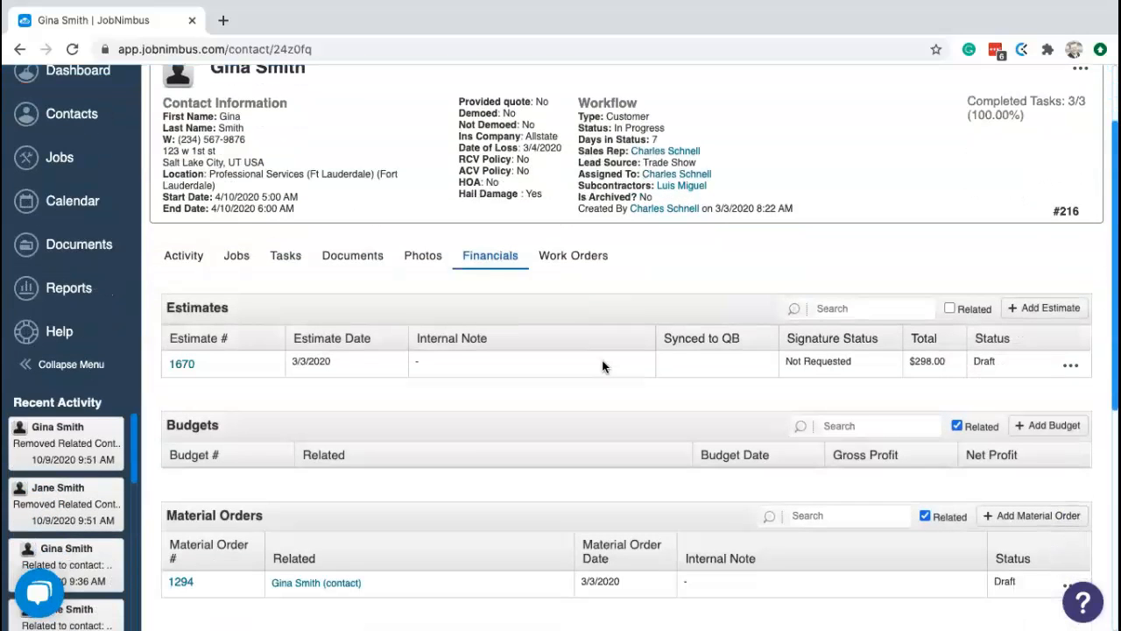
pyautogui.scroll(-1, 603, 366)
pyautogui.scroll(3, 603, 367)
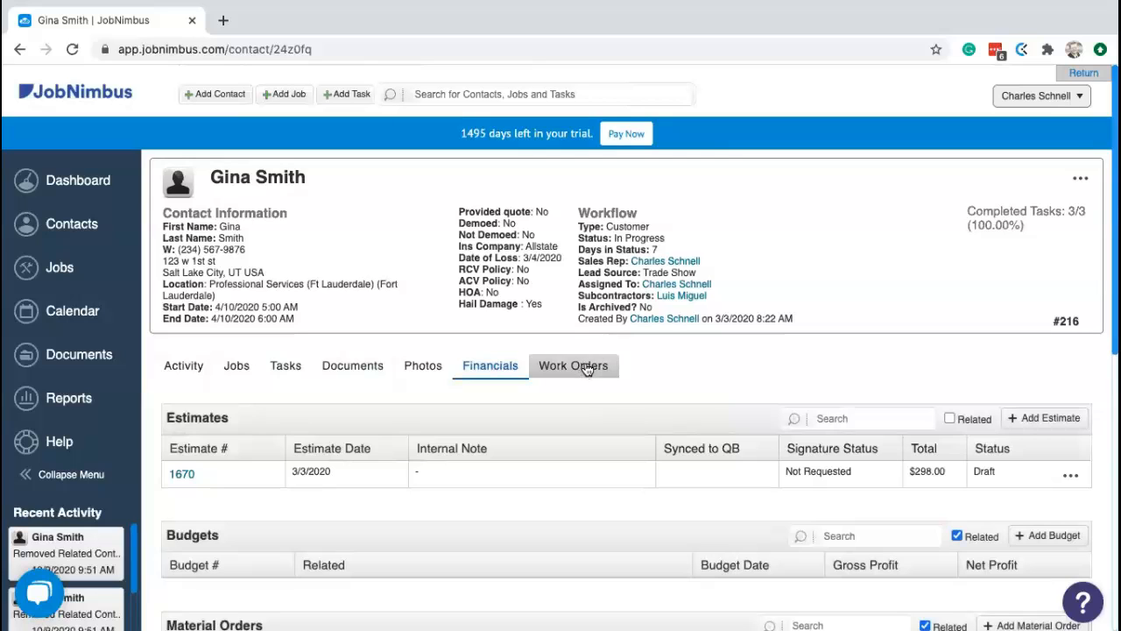
pyautogui.click(585, 368)
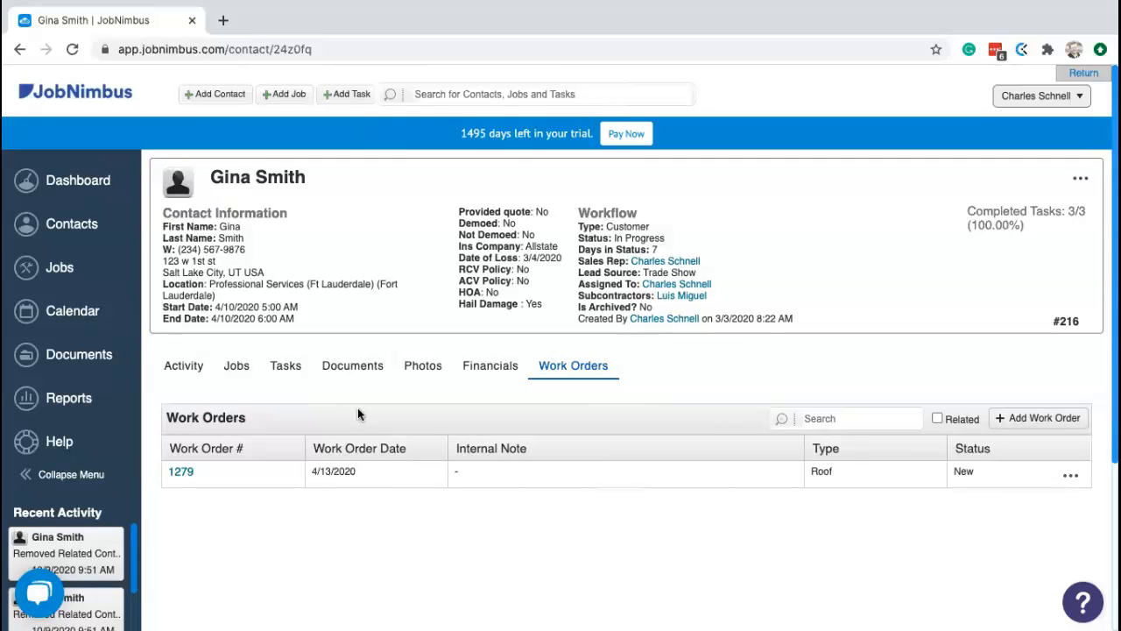
# - Return to the Activity feed and filter it to Notes, then back to All
pyautogui.click(194, 369)
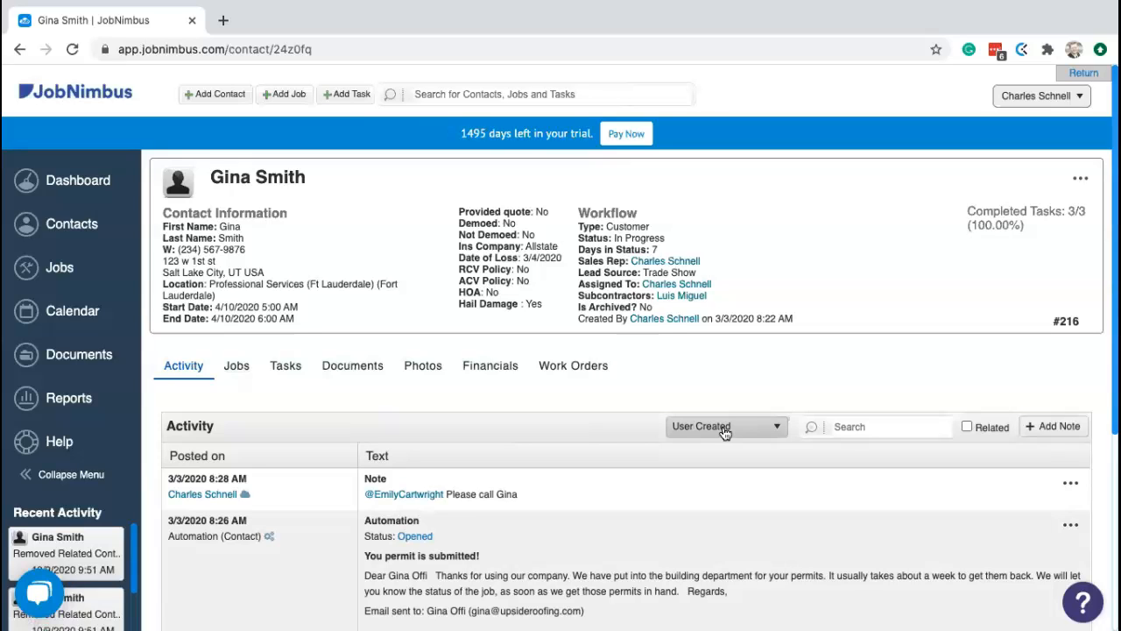
pyautogui.scroll(-1, 643, 470)
pyautogui.scroll(-2, 645, 460)
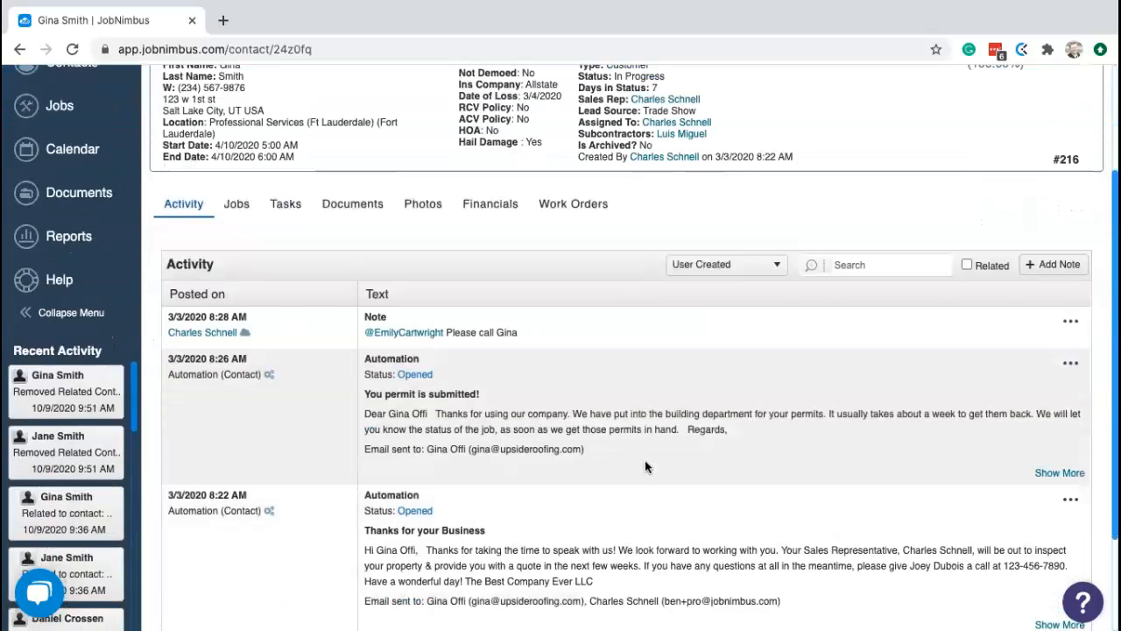
pyautogui.scroll(2, 671, 456)
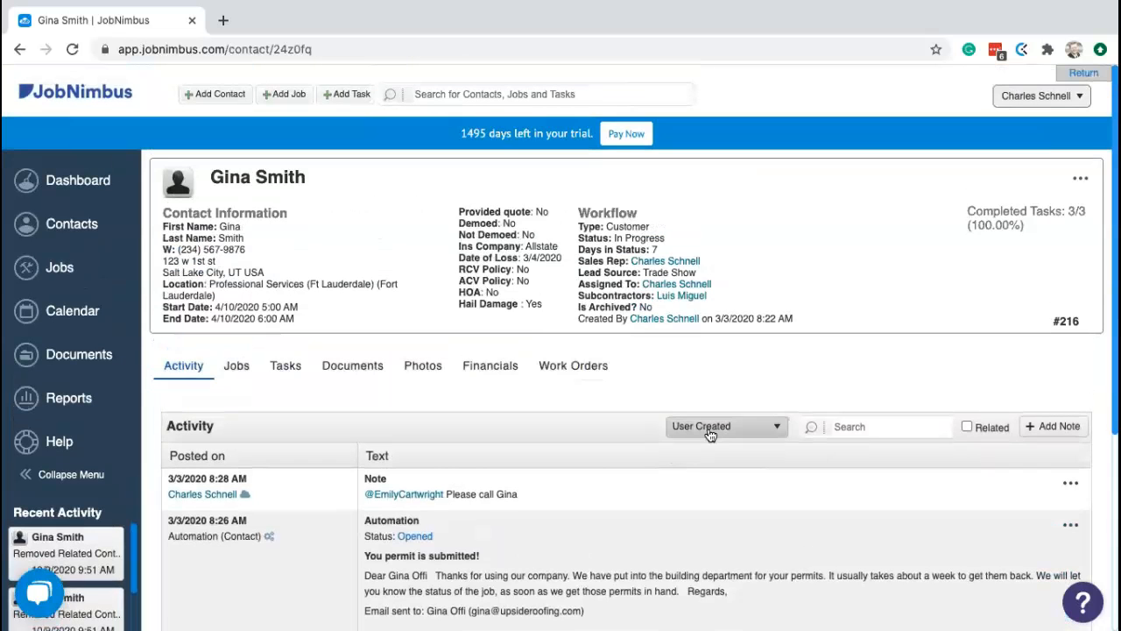
pyautogui.click(714, 428)
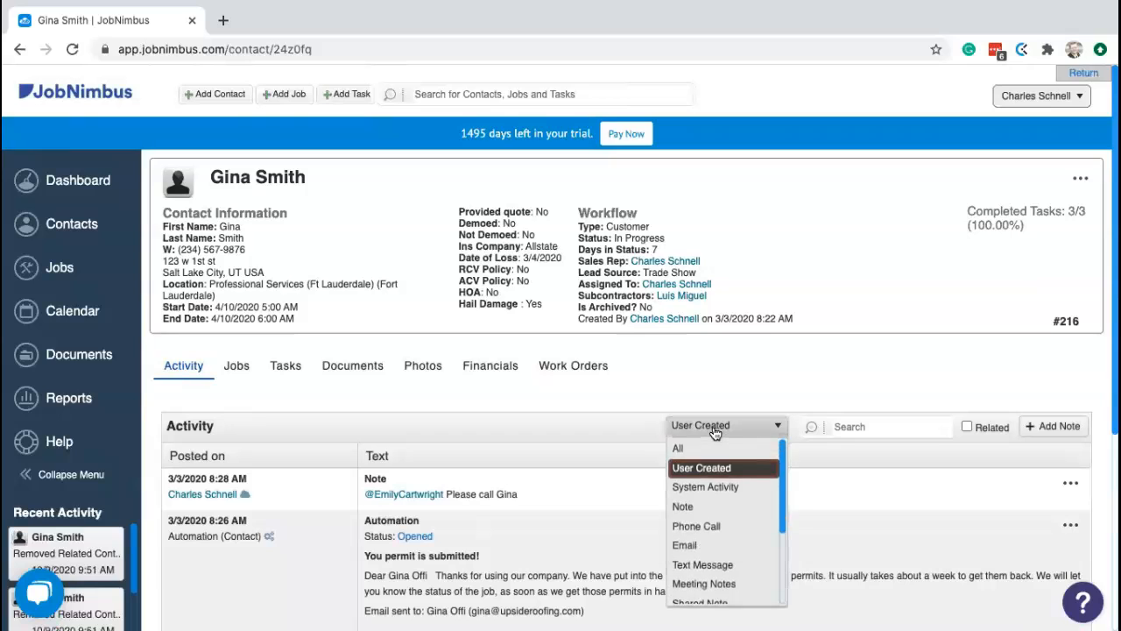
pyautogui.click(692, 506)
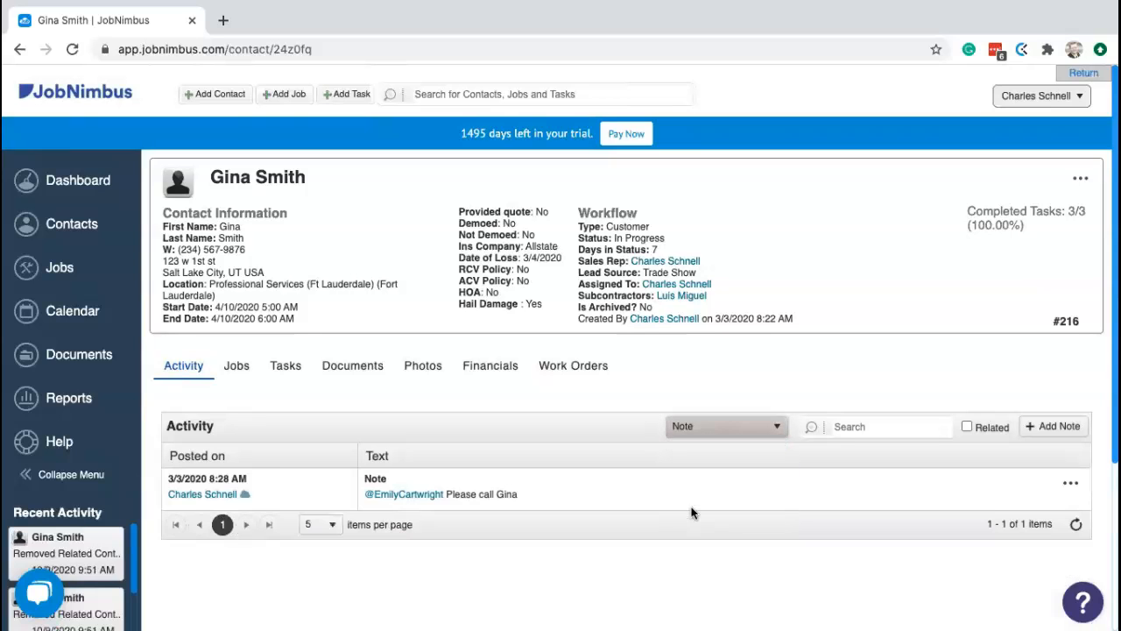
pyautogui.click(712, 434)
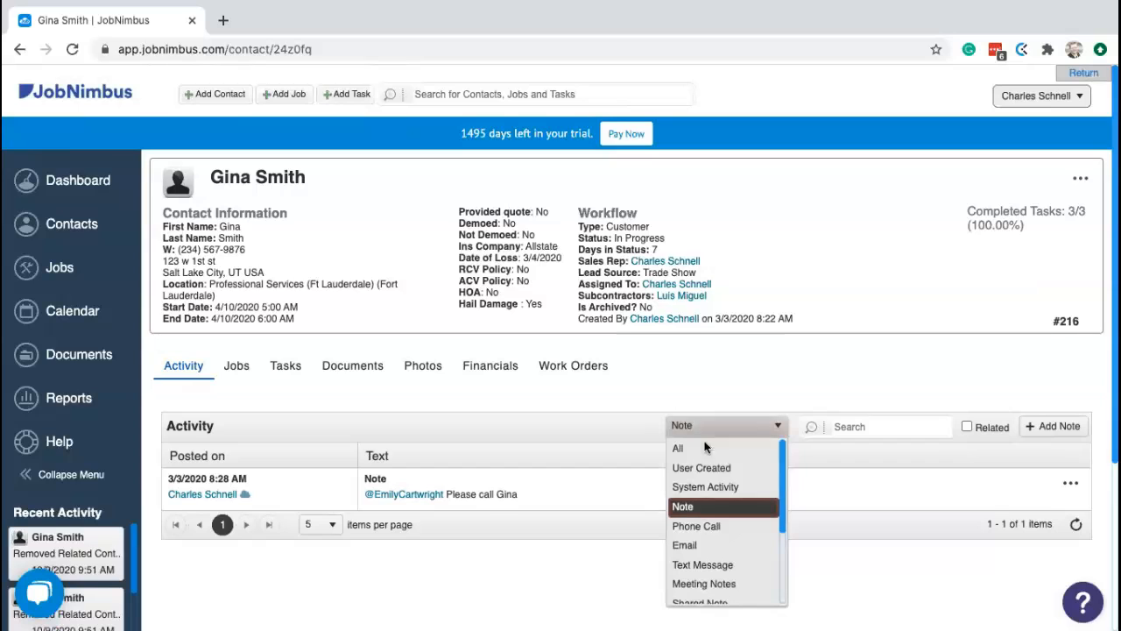
pyautogui.click(692, 449)
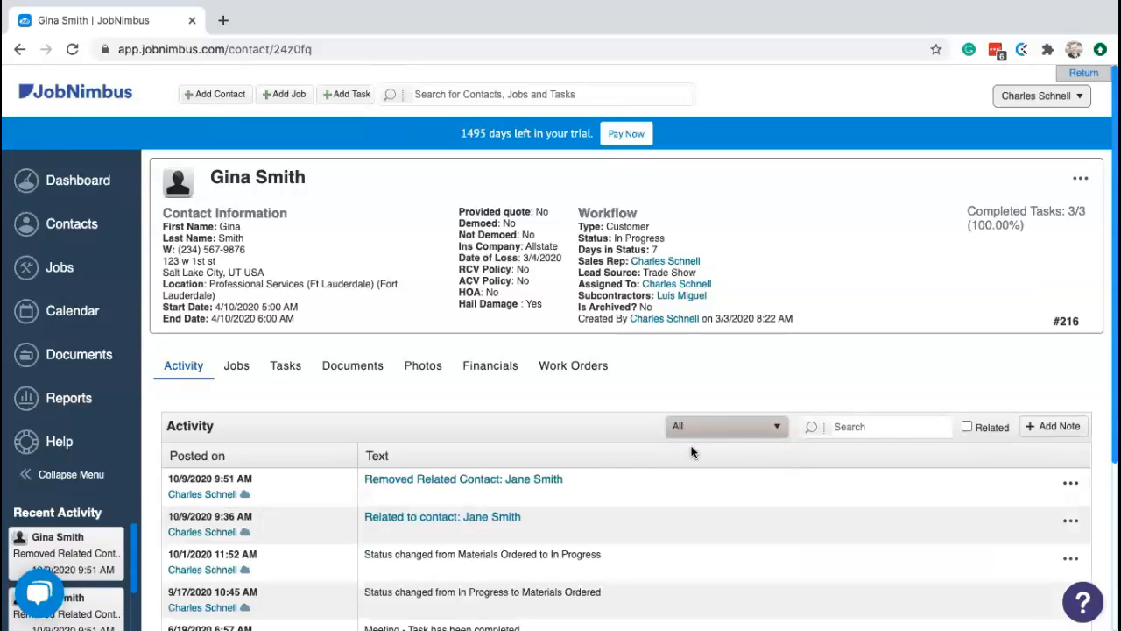
# - Filter the feed to System Activity, reset to All, and page to page 2 and back
pyautogui.click(741, 432)
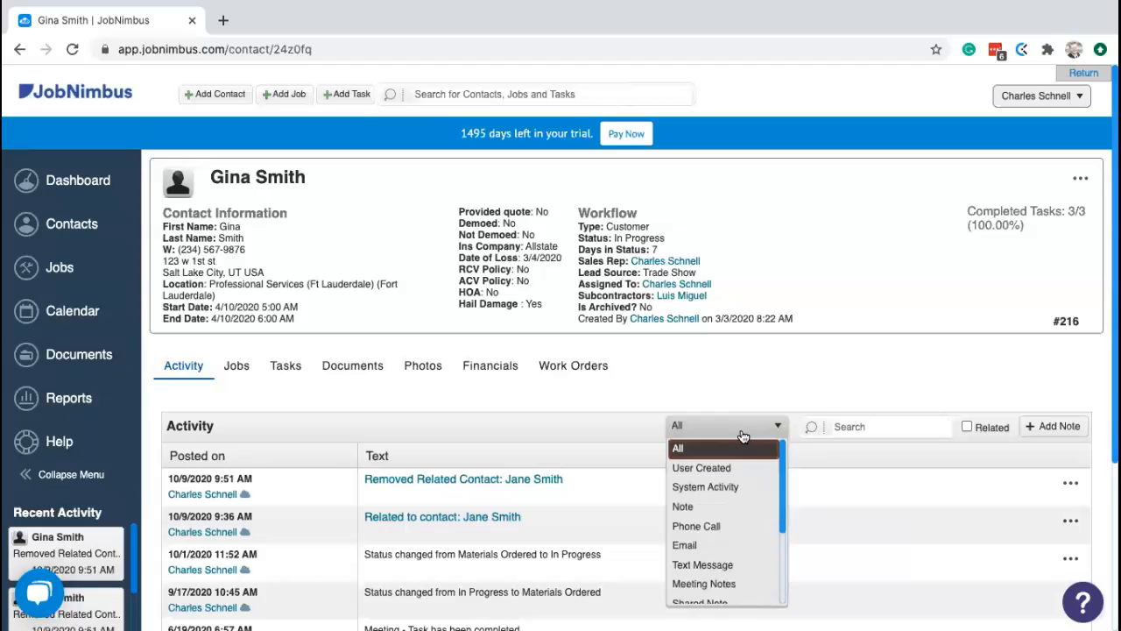
pyautogui.click(725, 484)
pyautogui.scroll(-1, 614, 452)
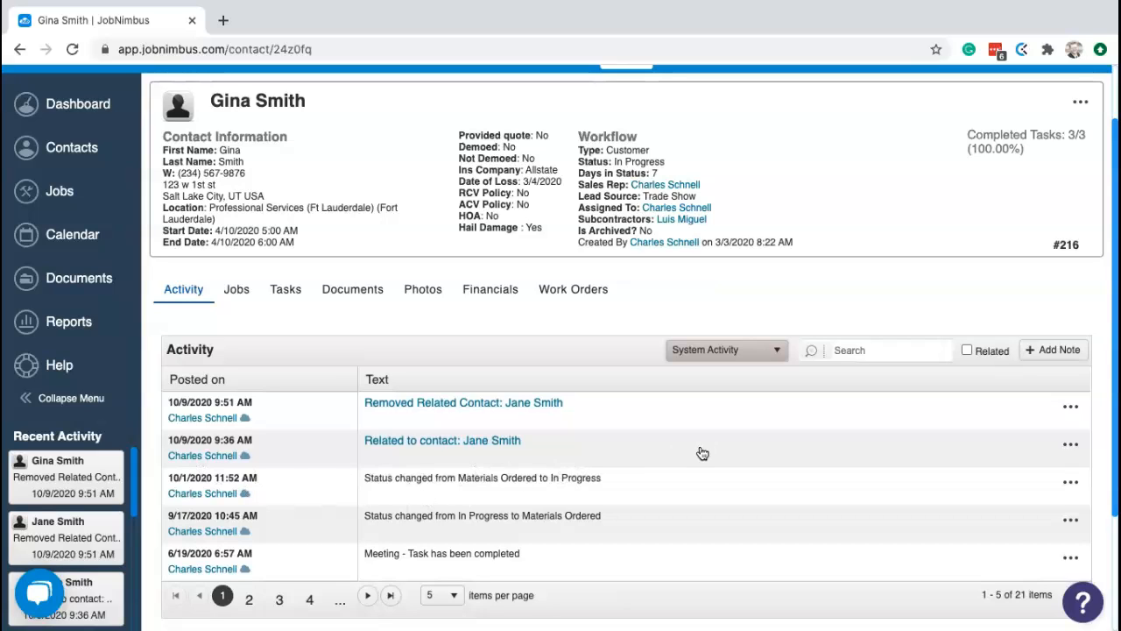
pyautogui.click(738, 352)
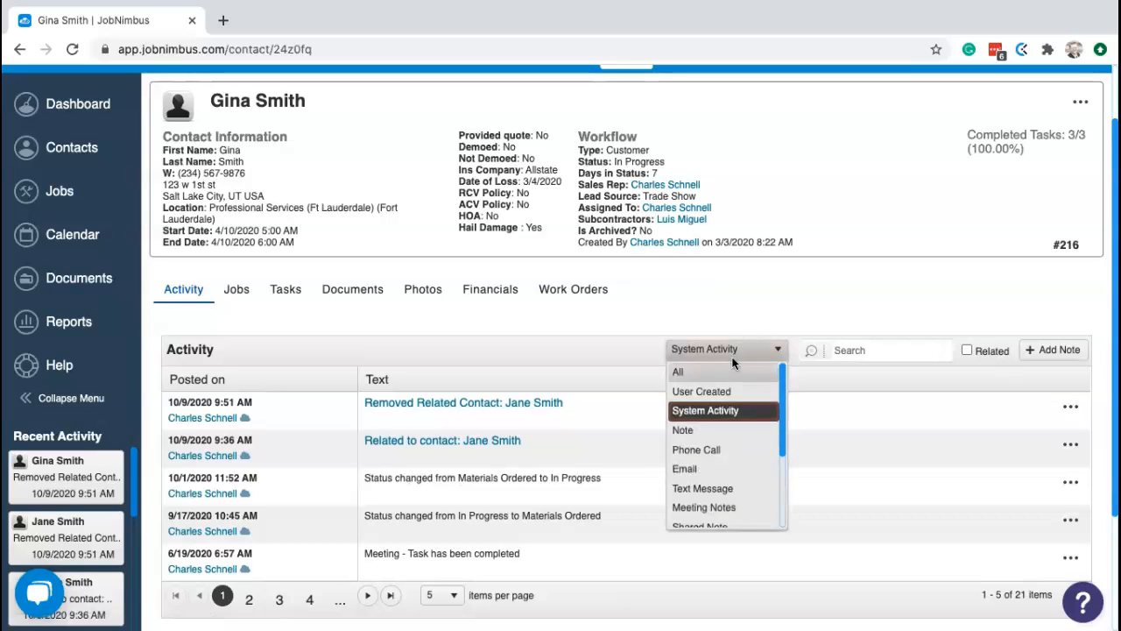
pyautogui.click(699, 375)
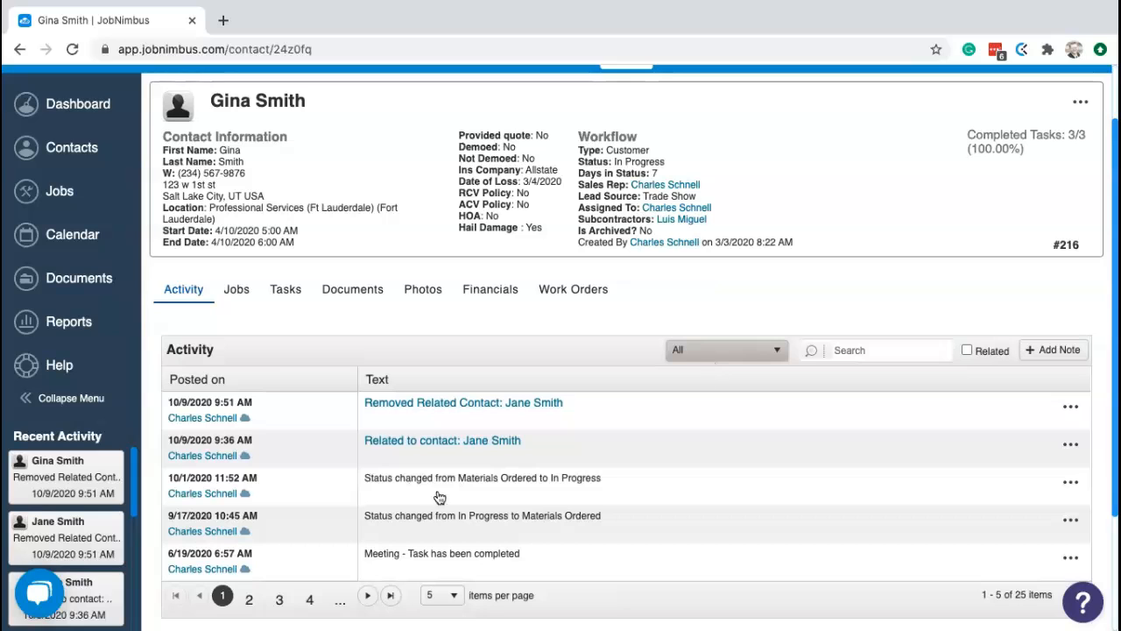
pyautogui.click(249, 600)
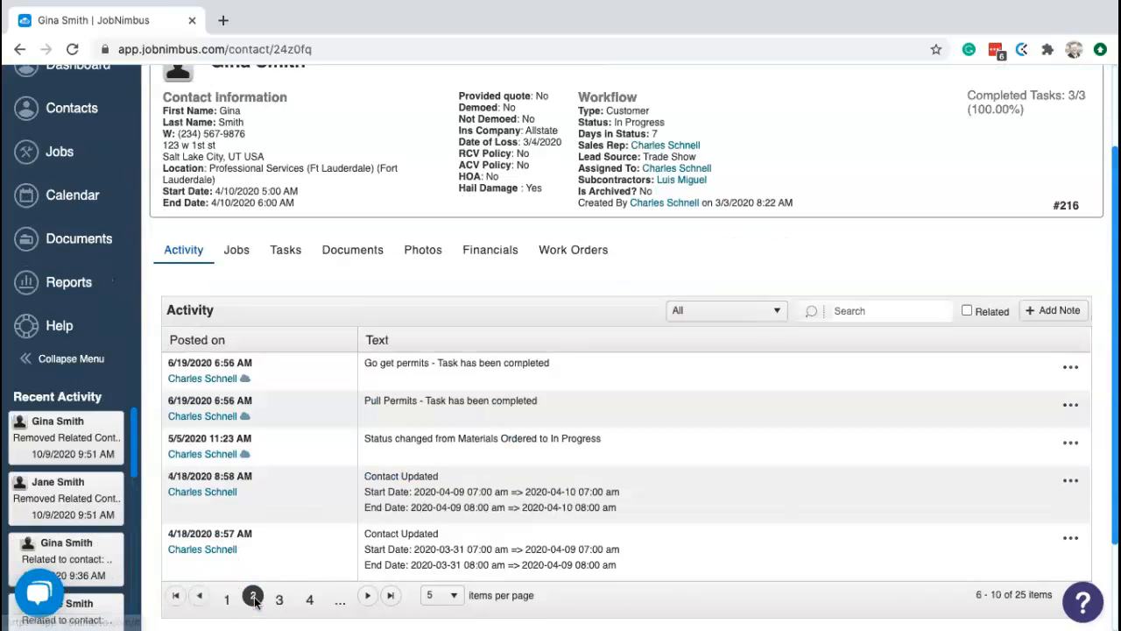
pyautogui.click(223, 597)
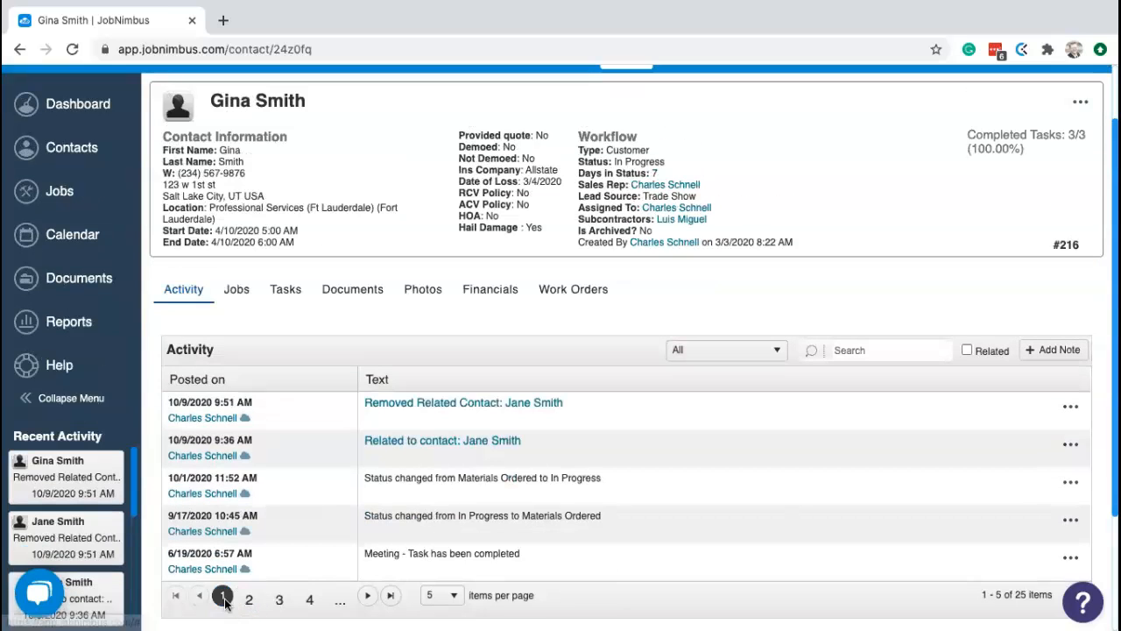
pyautogui.click(876, 348)
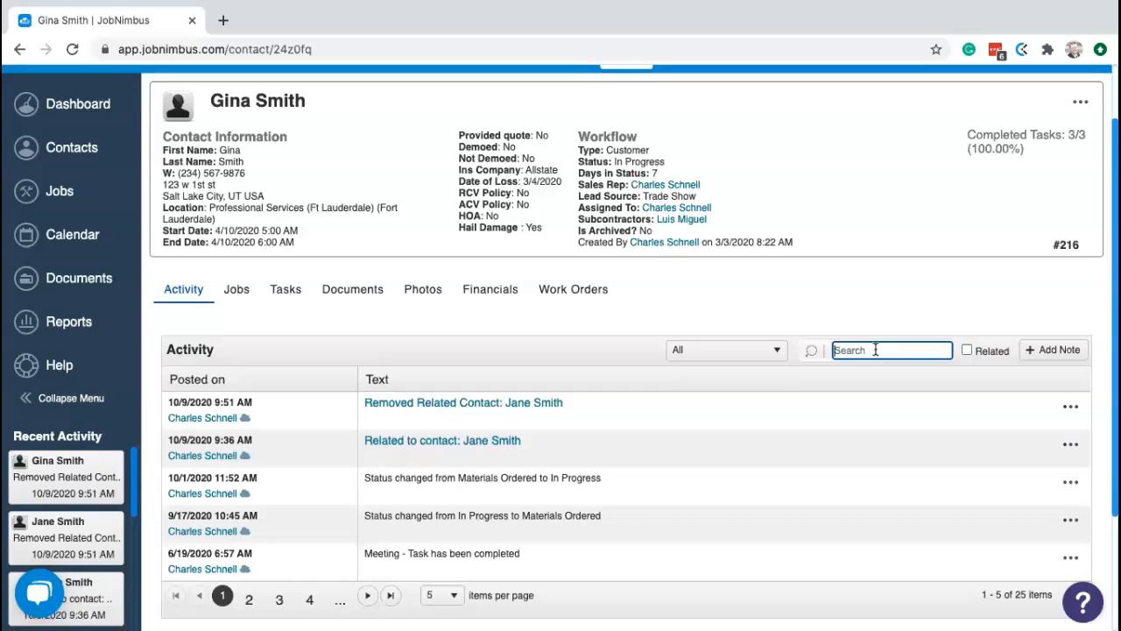
# - Search the activity feed for 'call' after first trying 'meeting'
pyautogui.write('metting')
pyautogui.press('BackSpace')
pyautogui.press('BackSpace')
pyautogui.press('BackSpace')
pyautogui.press('BackSpace')
pyautogui.press('BackSpace')
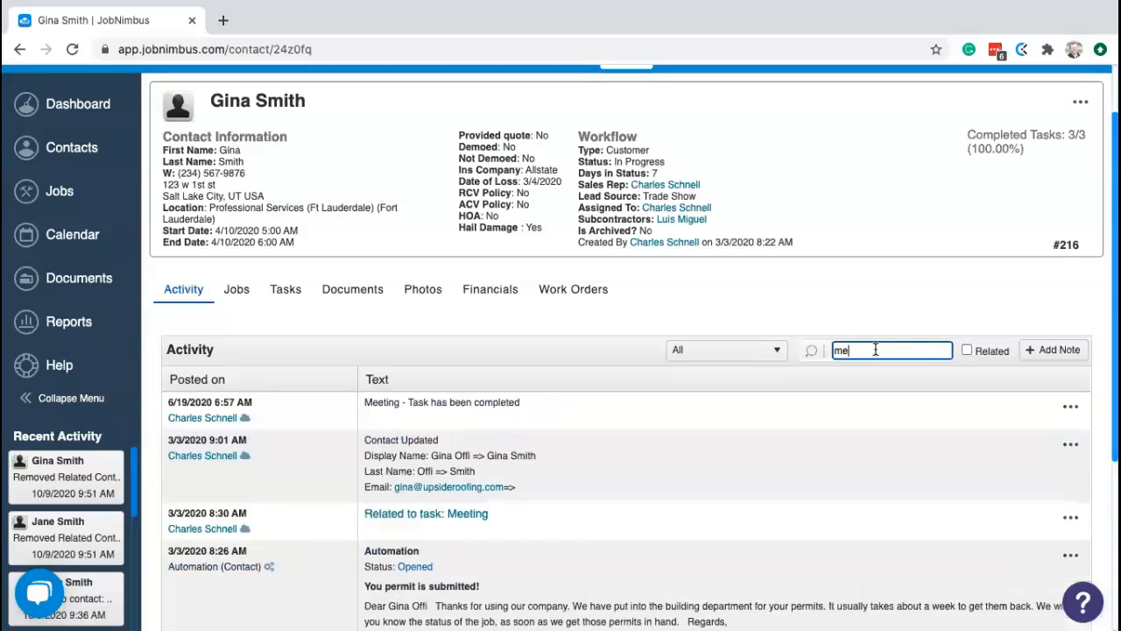
pyautogui.write('eting')
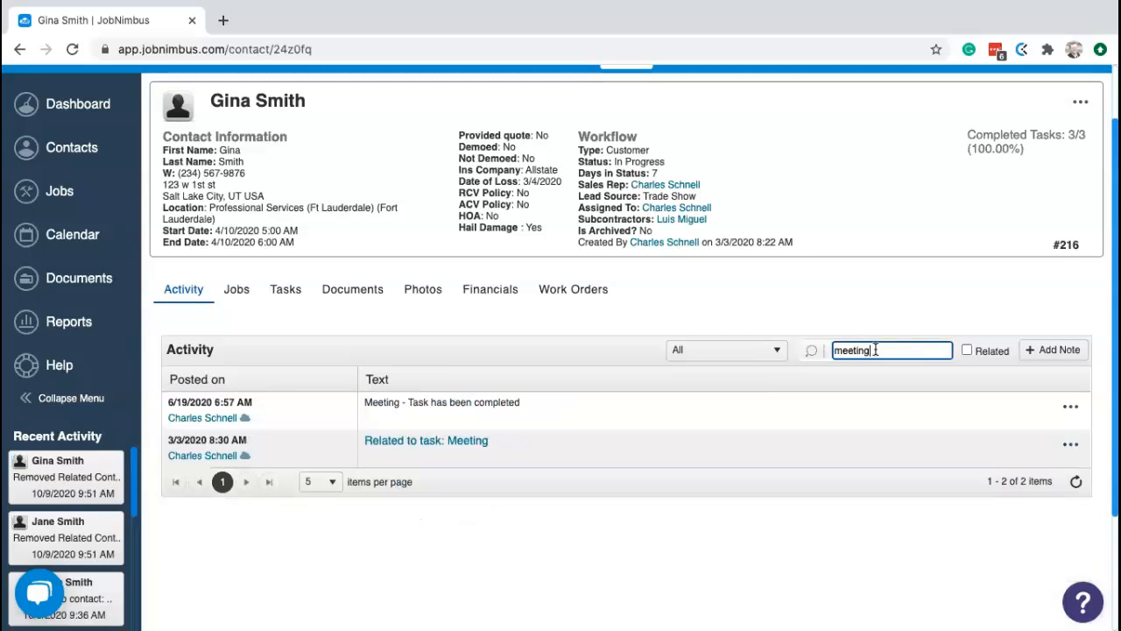
pyautogui.press('BackSpace')
pyautogui.press('BackSpace')
pyautogui.press('BackSpace')
pyautogui.press('BackSpace')
pyautogui.press('BackSpace')
pyautogui.write('call')
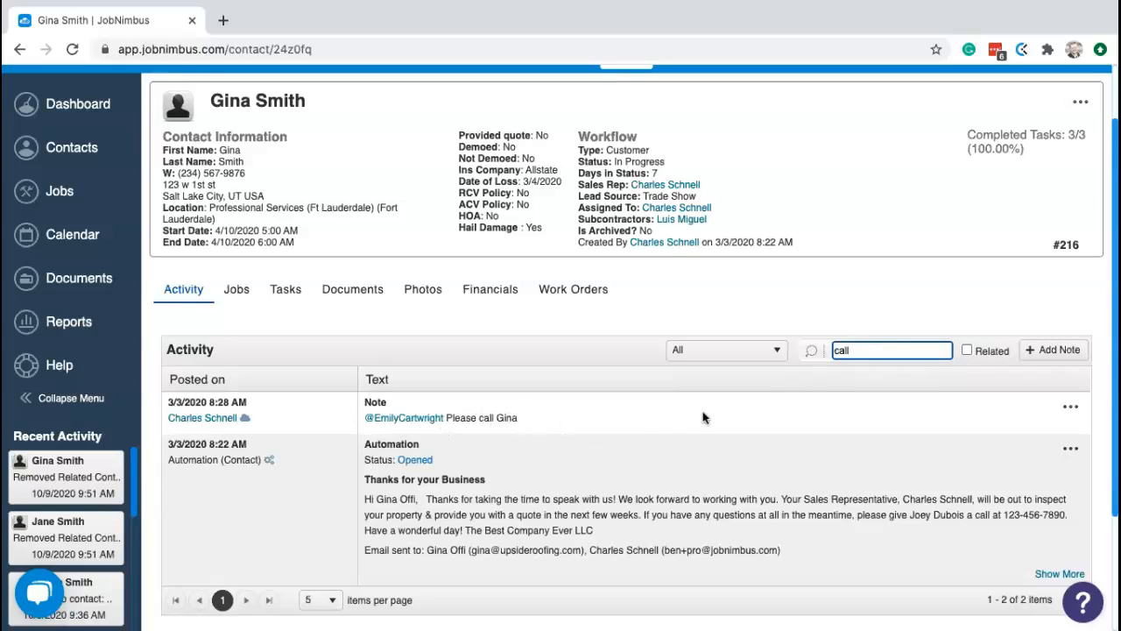
# - Filter the searched feed to Phone Call activity, then back to all types
pyautogui.click(747, 358)
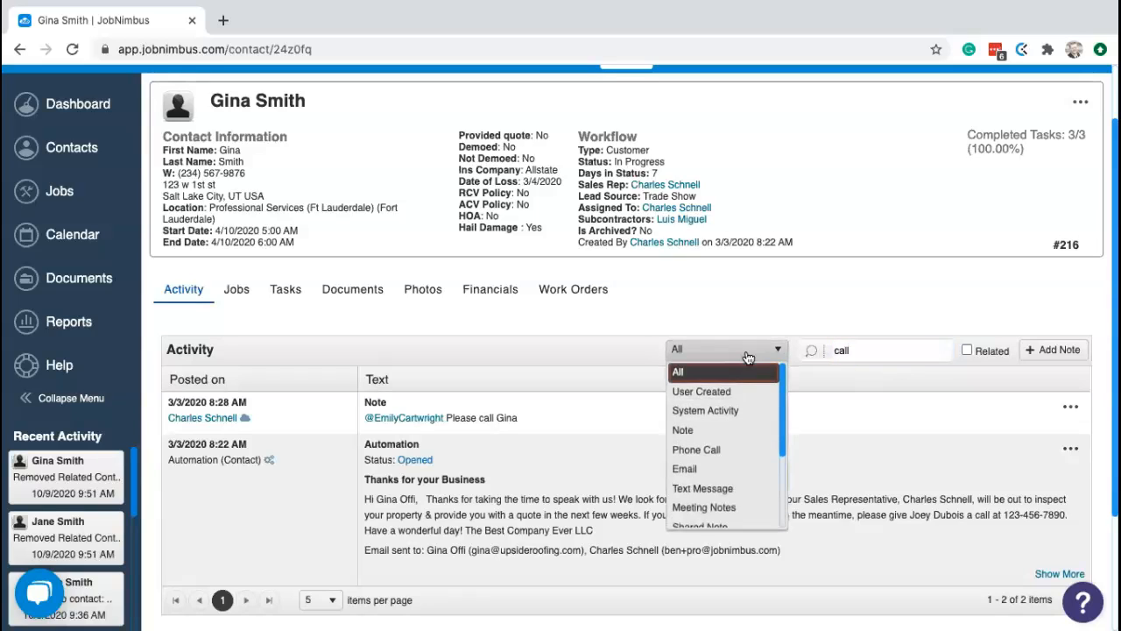
pyautogui.click(708, 449)
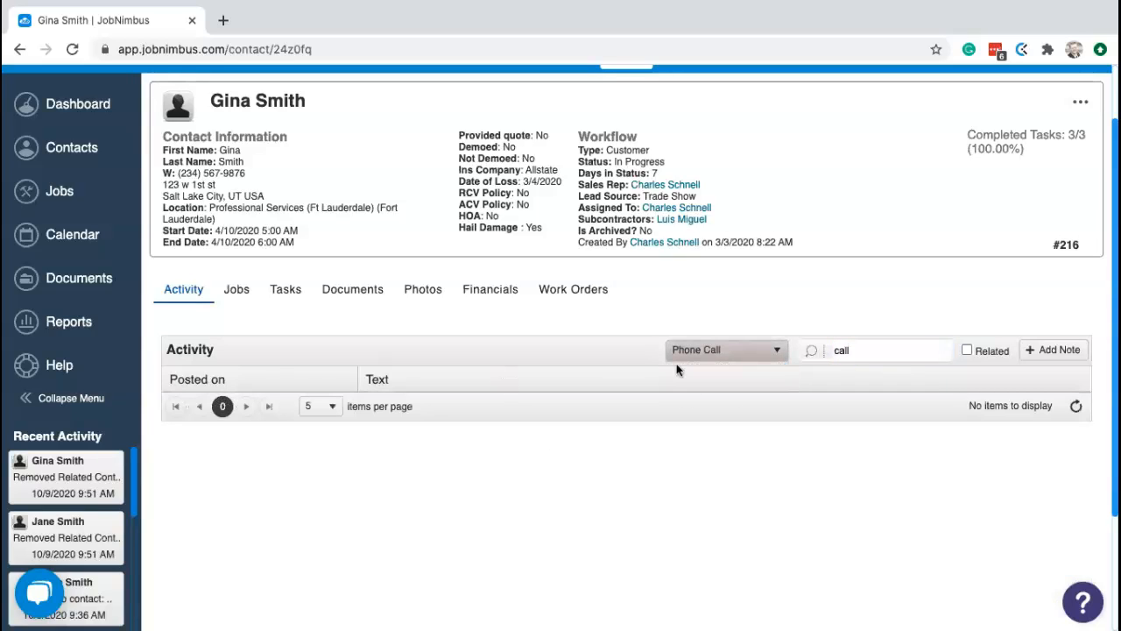
pyautogui.click(747, 359)
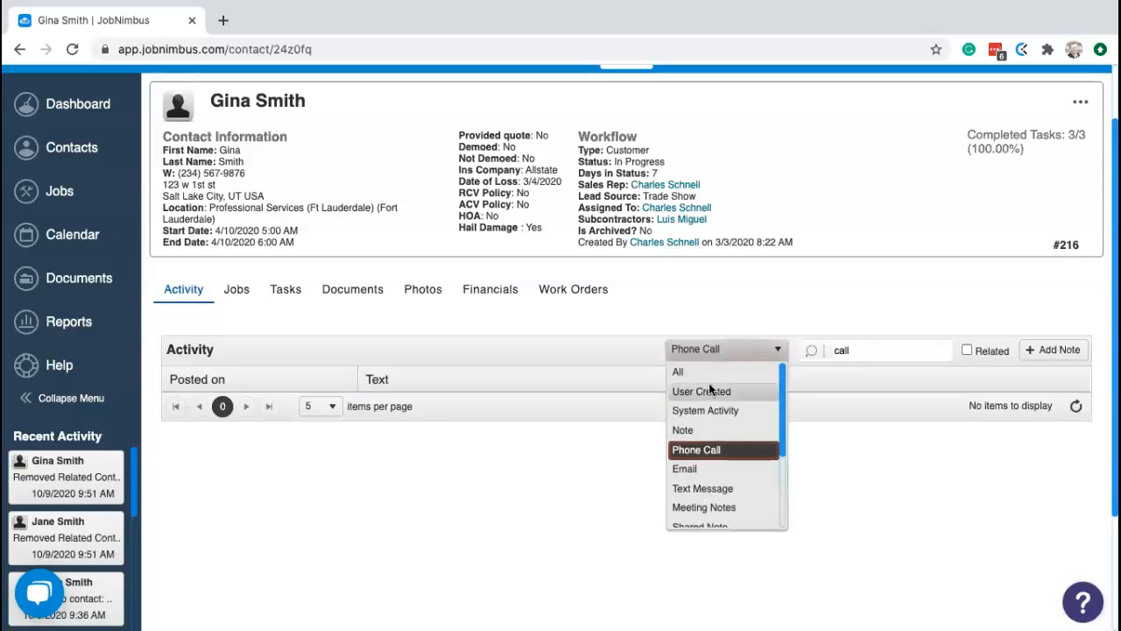
pyautogui.click(679, 372)
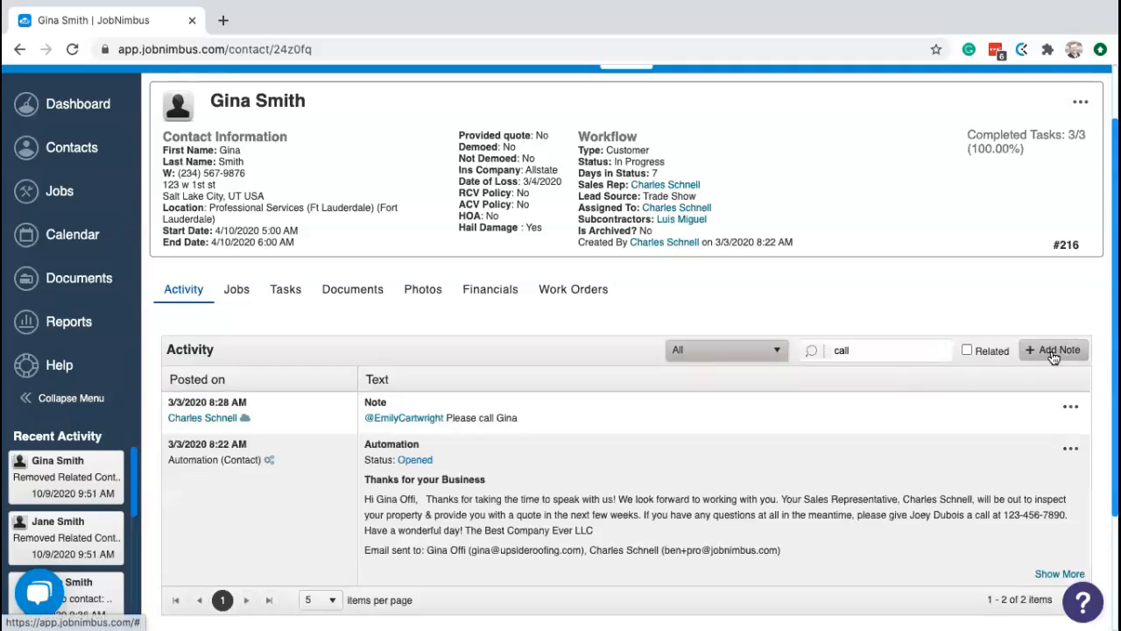
# - Glance at Photos, then delete the 'call' search on the Activity tab to list every entry
pyautogui.click(424, 292)
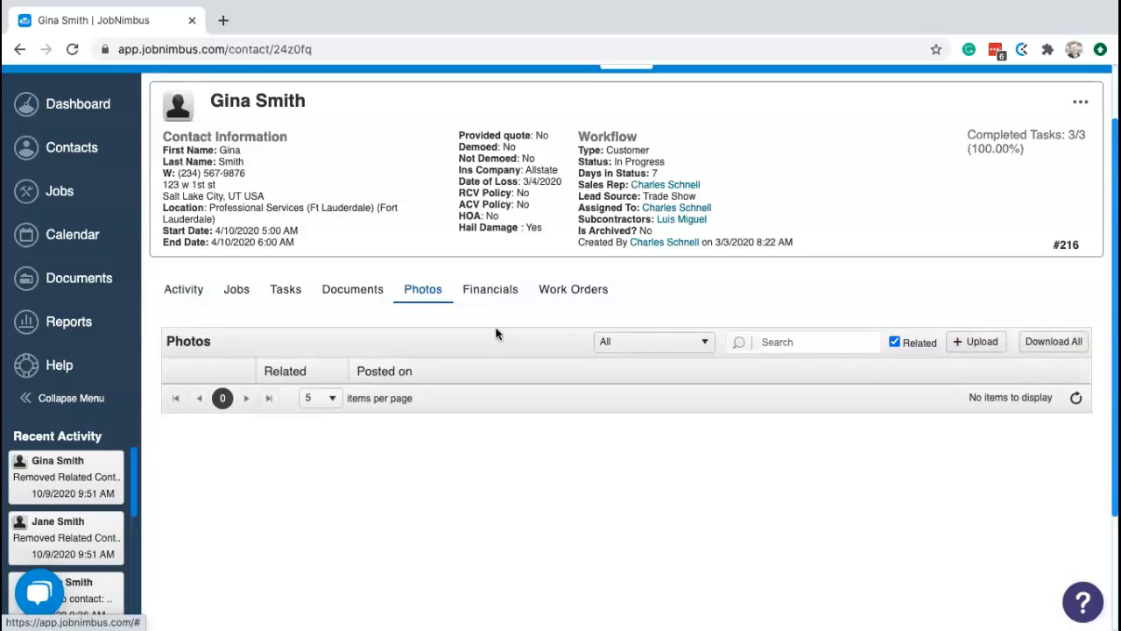
pyautogui.click(193, 289)
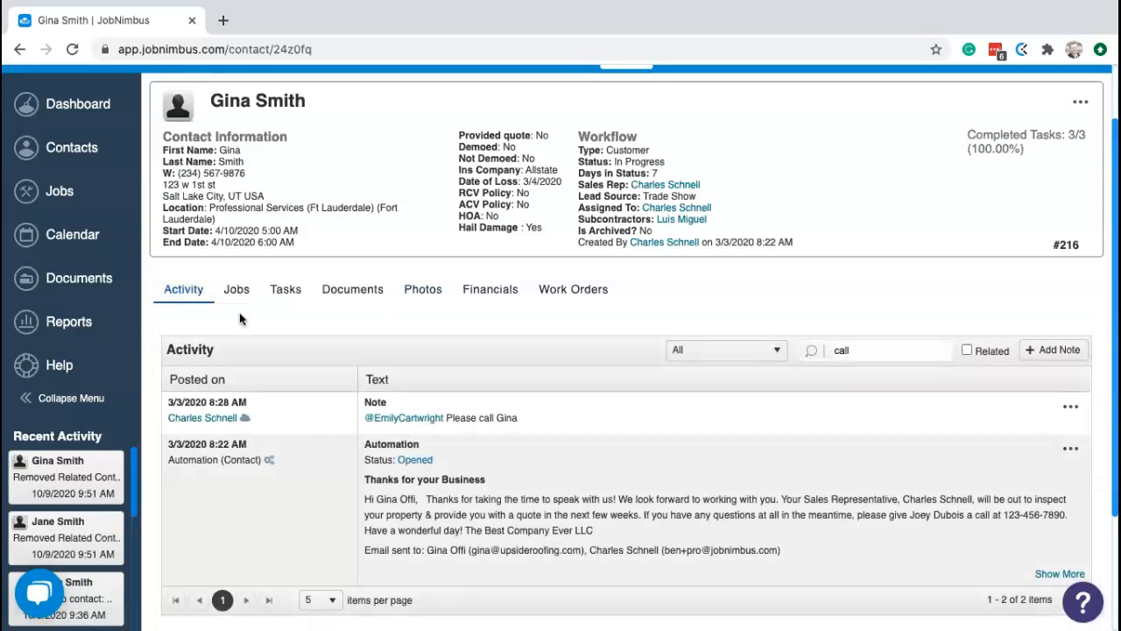
pyautogui.click(869, 342)
pyautogui.moveTo(864, 348); pyautogui.dragTo(821, 347)
pyautogui.press('BackSpace')
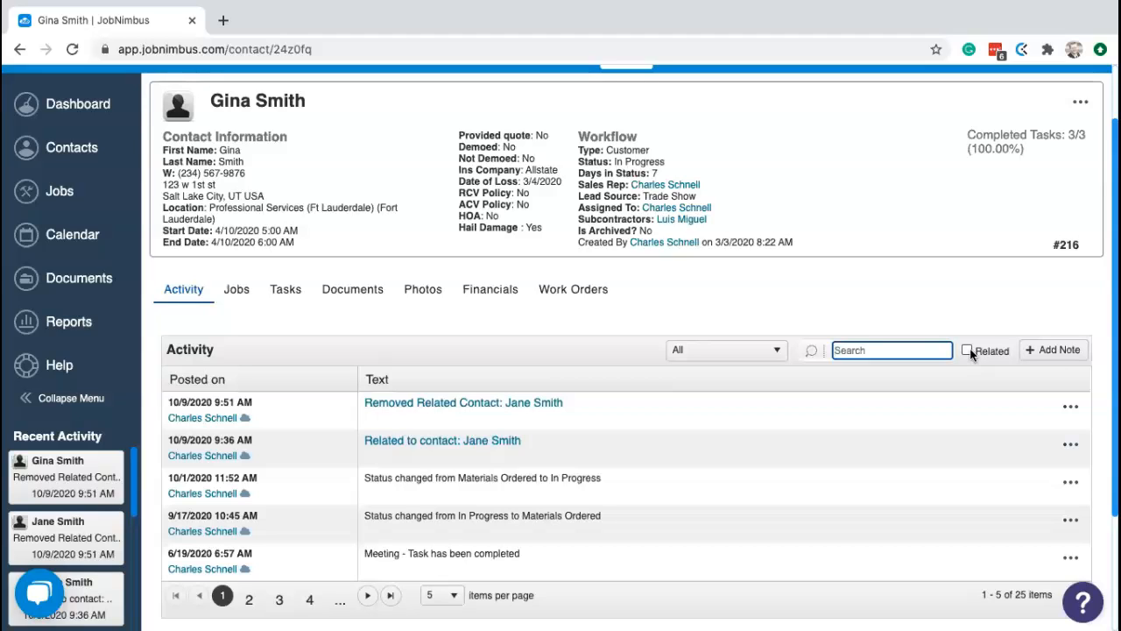
pyautogui.scroll(2, 949, 329)
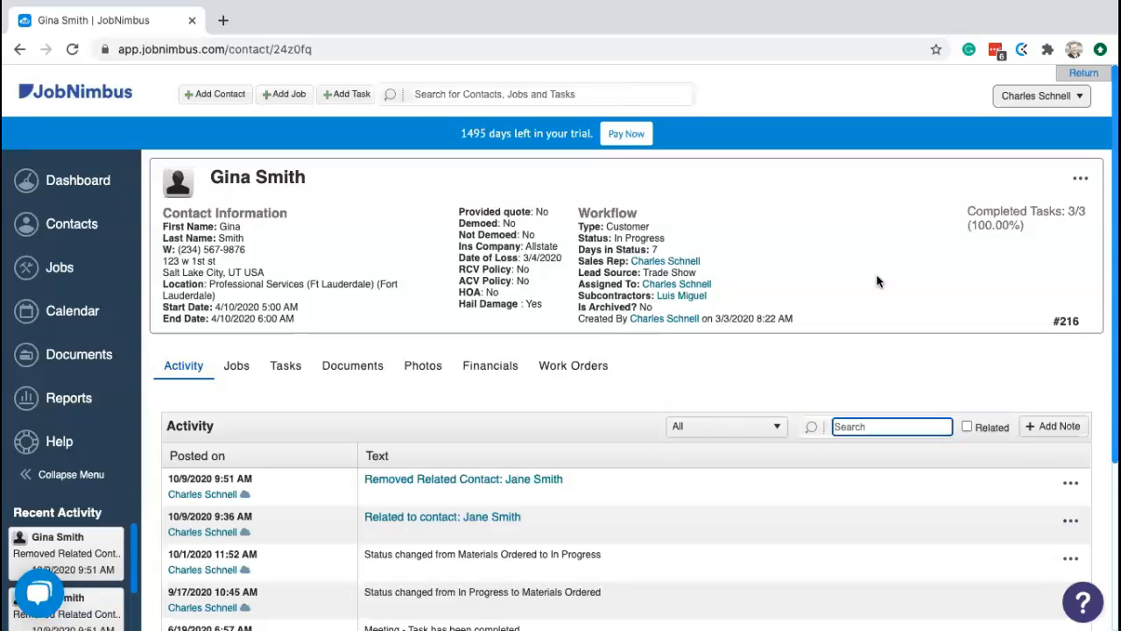
# - Search for the customer by name, open contact #217, and show its actions menu
pyautogui.click(530, 91)
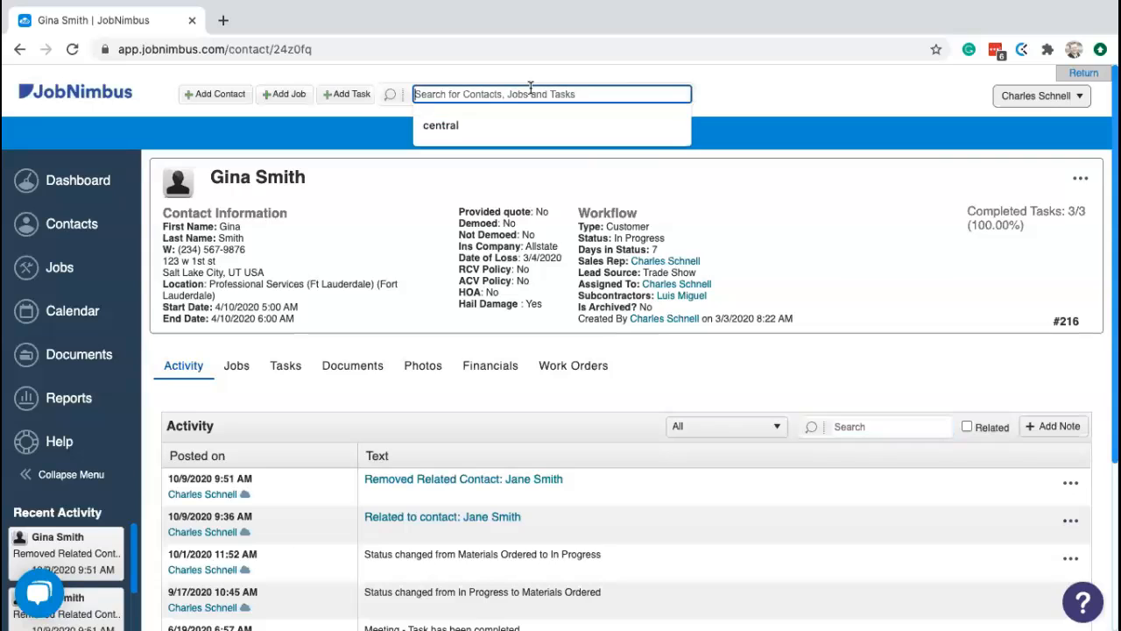
pyautogui.write('jane smith')
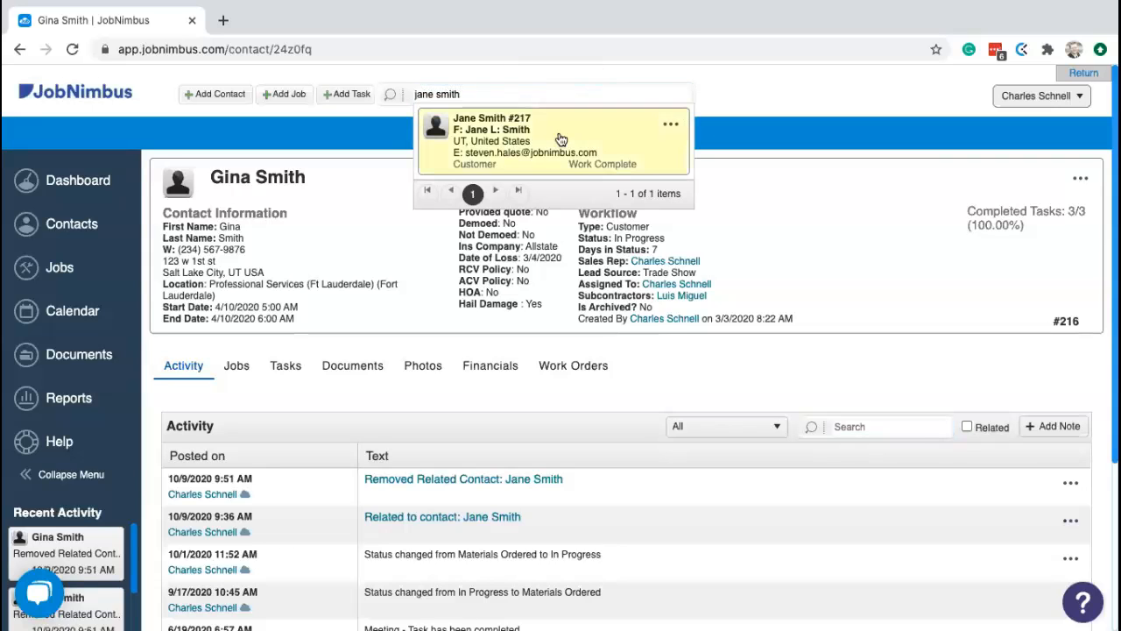
pyautogui.click(565, 149)
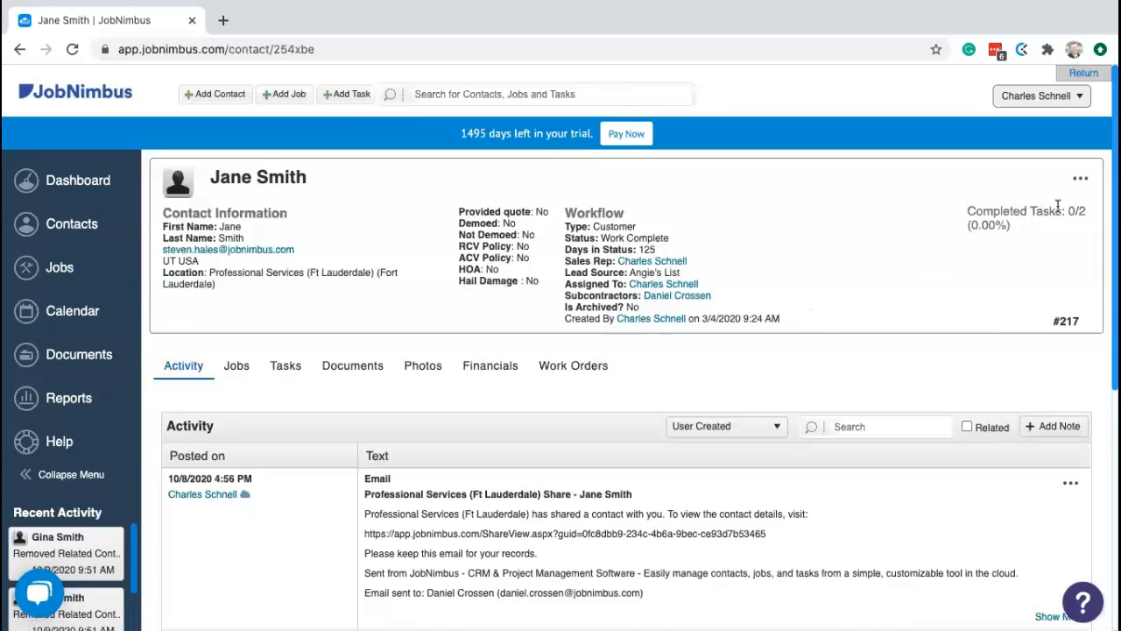
pyautogui.click(1081, 179)
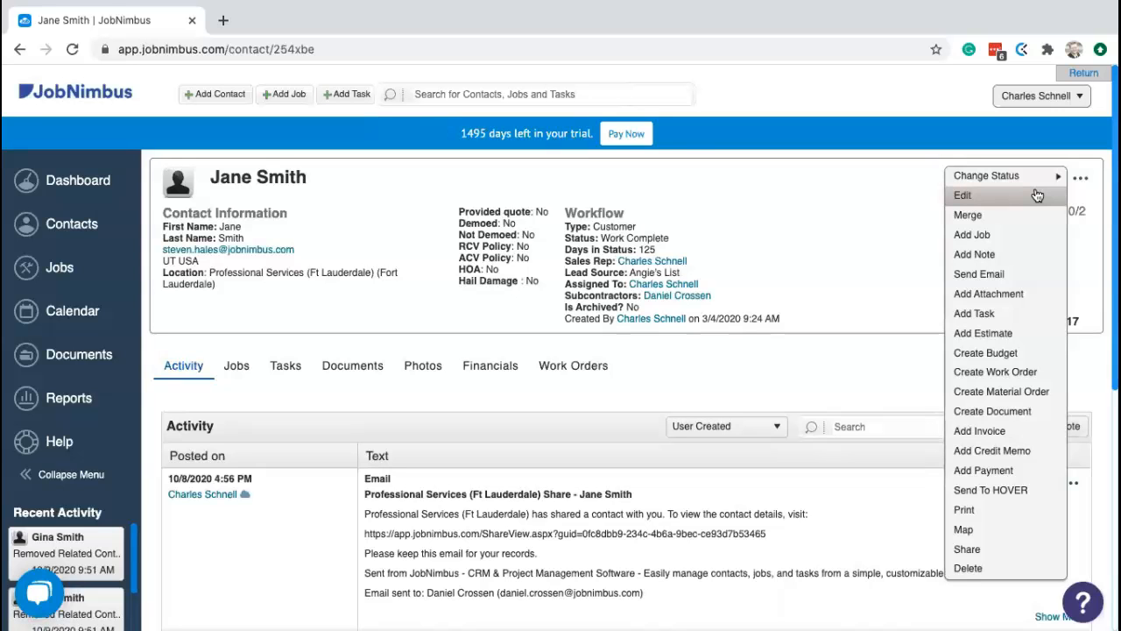
# - Edit contact #217, add the in-progress customer under Related Contacts, and save
pyautogui.click(963, 196)
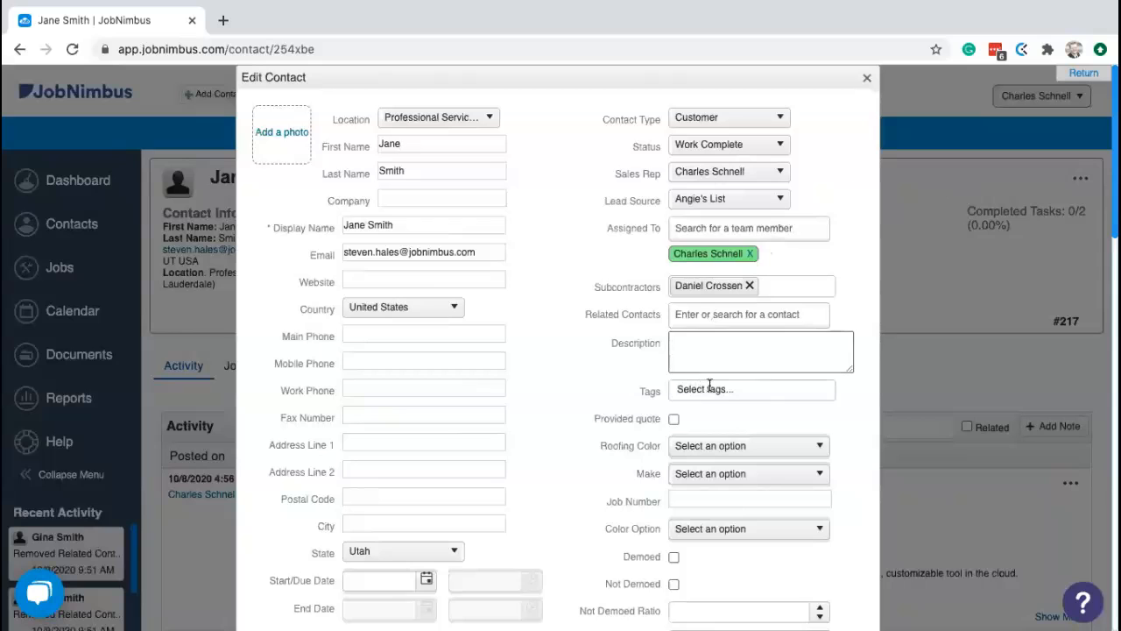
pyautogui.click(701, 314)
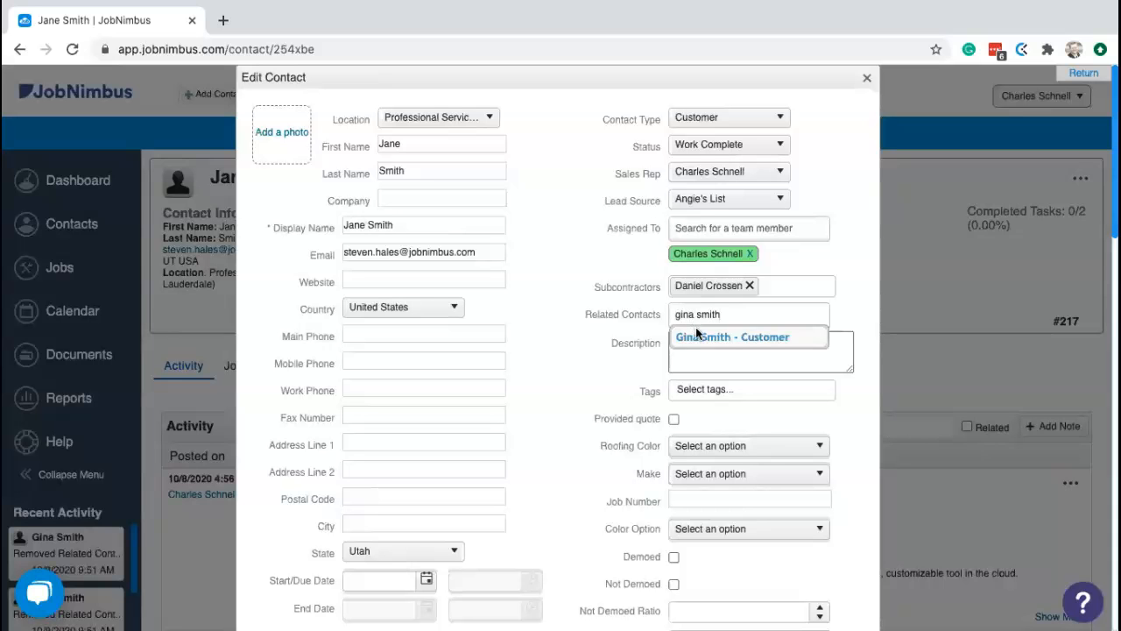
pyautogui.click(693, 337)
pyautogui.scroll(-10, 647, 356)
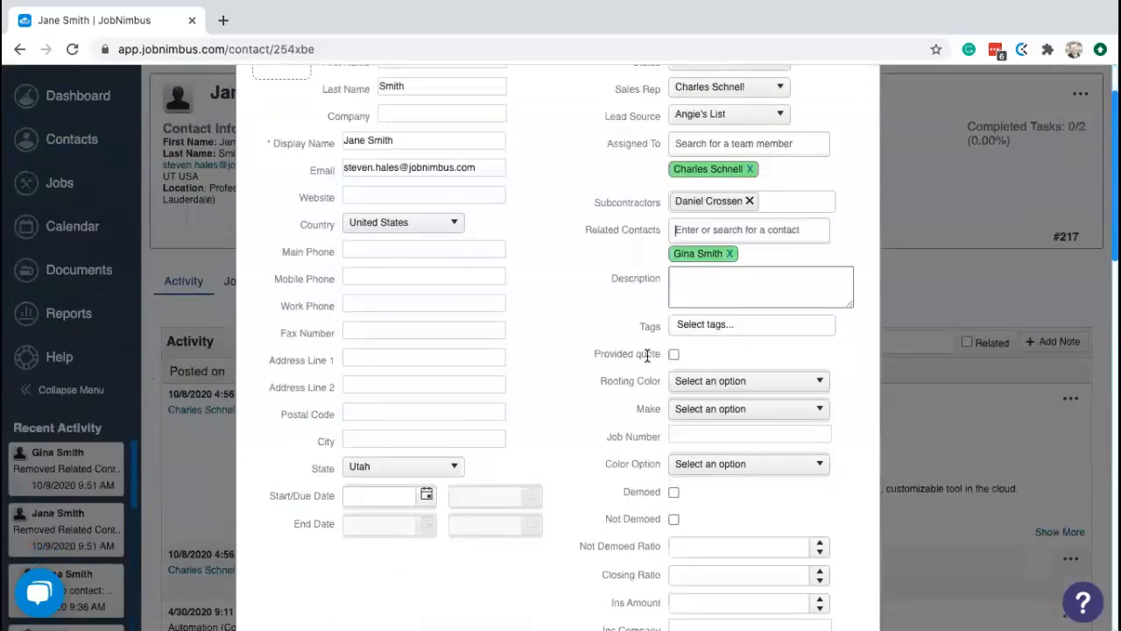
pyautogui.scroll(-1, 647, 355)
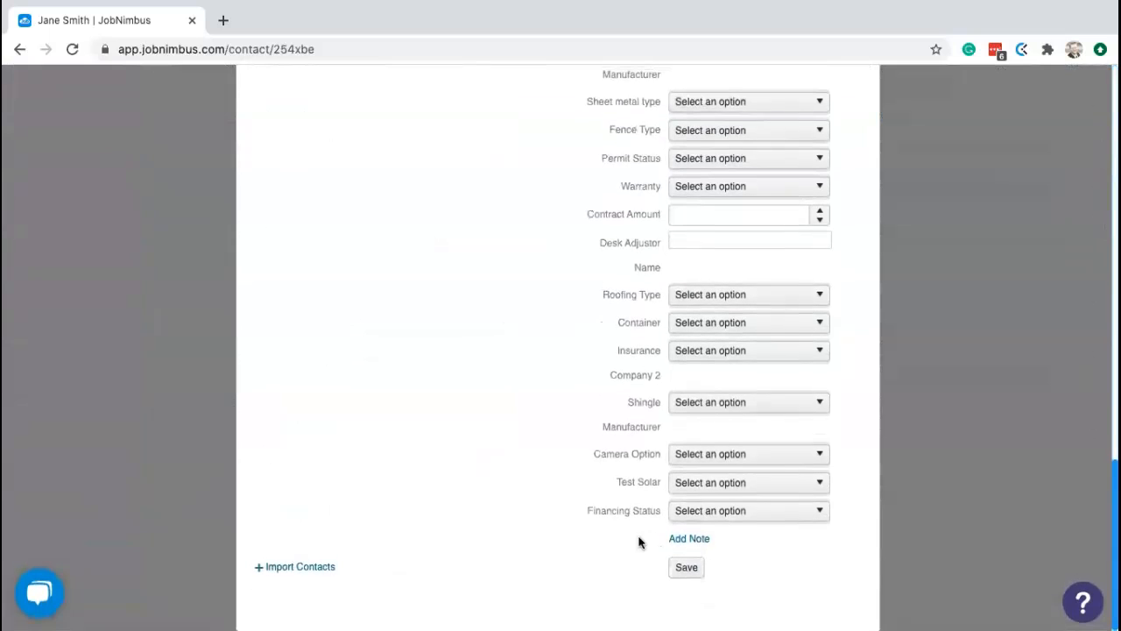
pyautogui.click(684, 567)
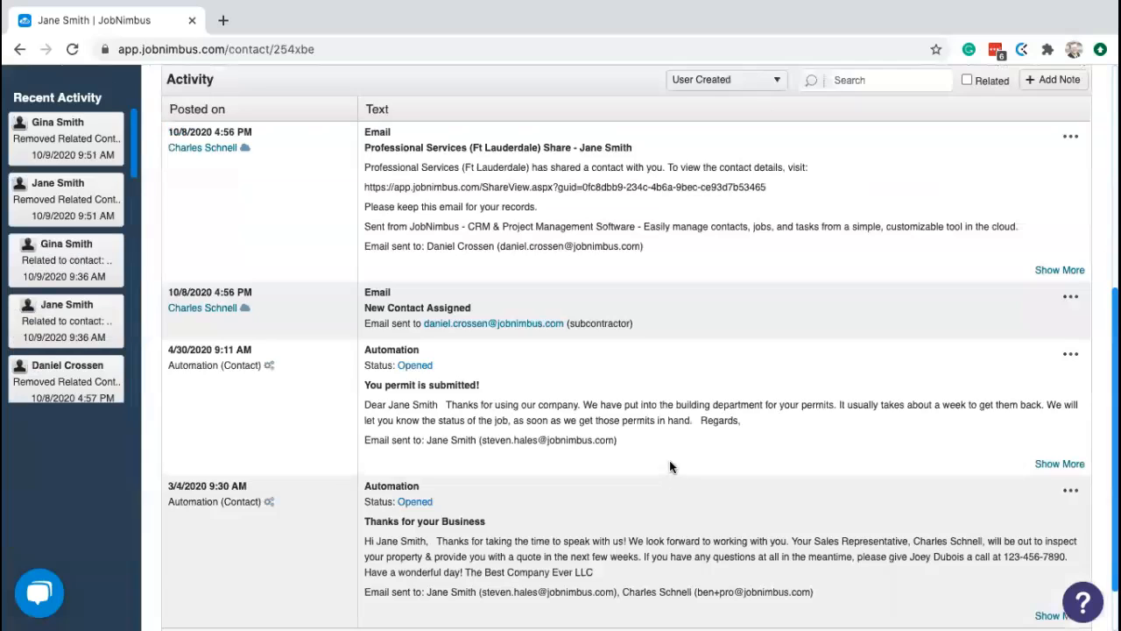
pyautogui.scroll(5, 670, 458)
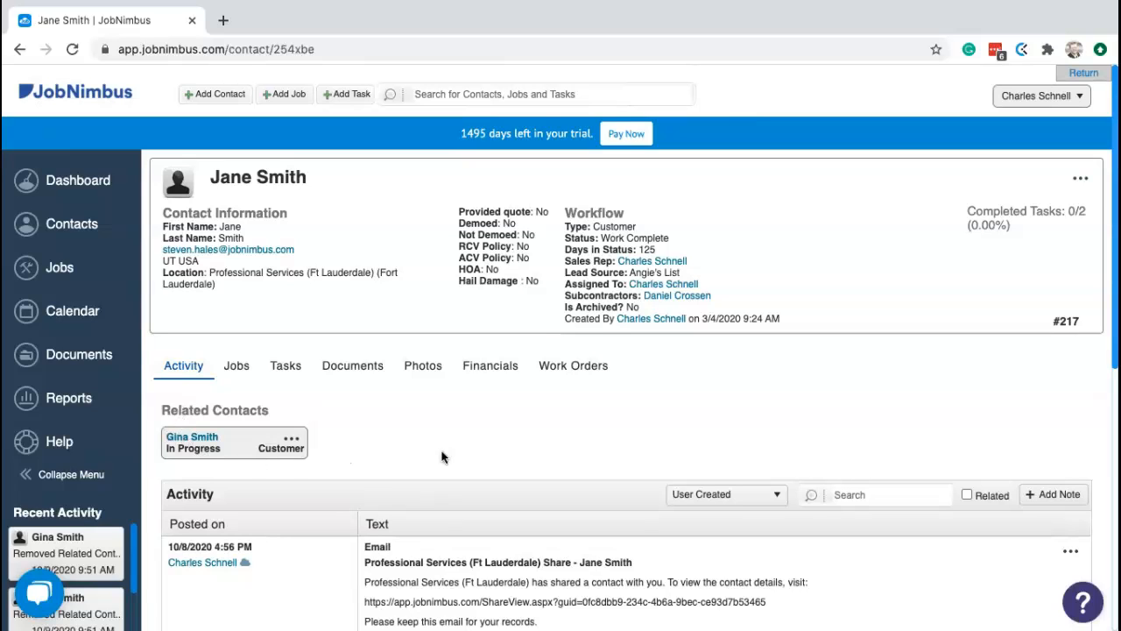
pyautogui.scroll(-1, 448, 453)
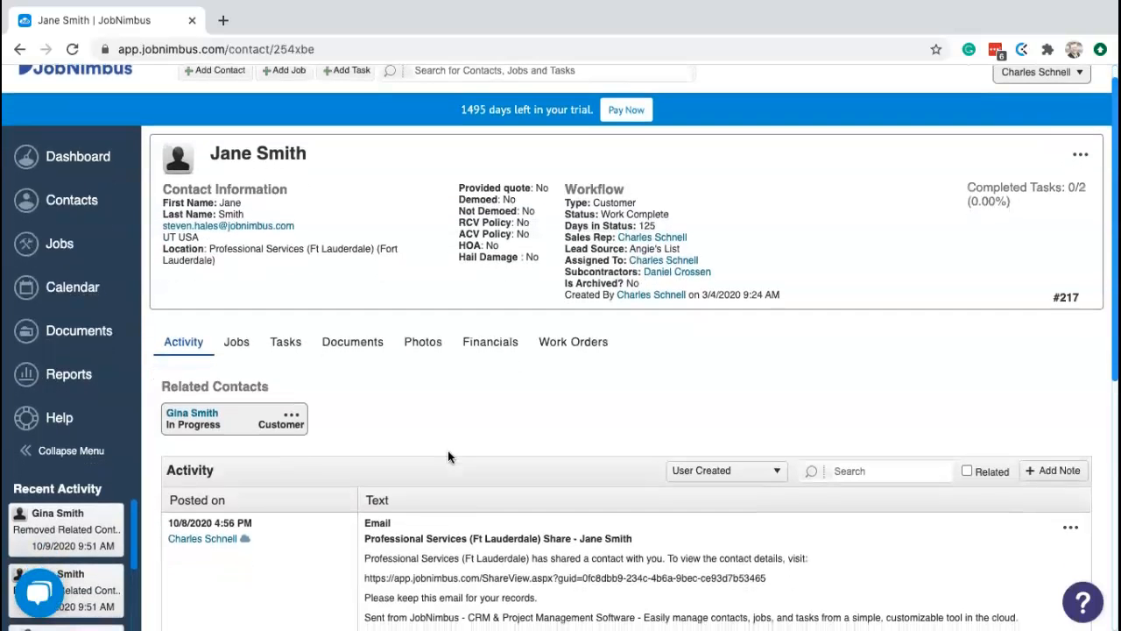
pyautogui.click(707, 469)
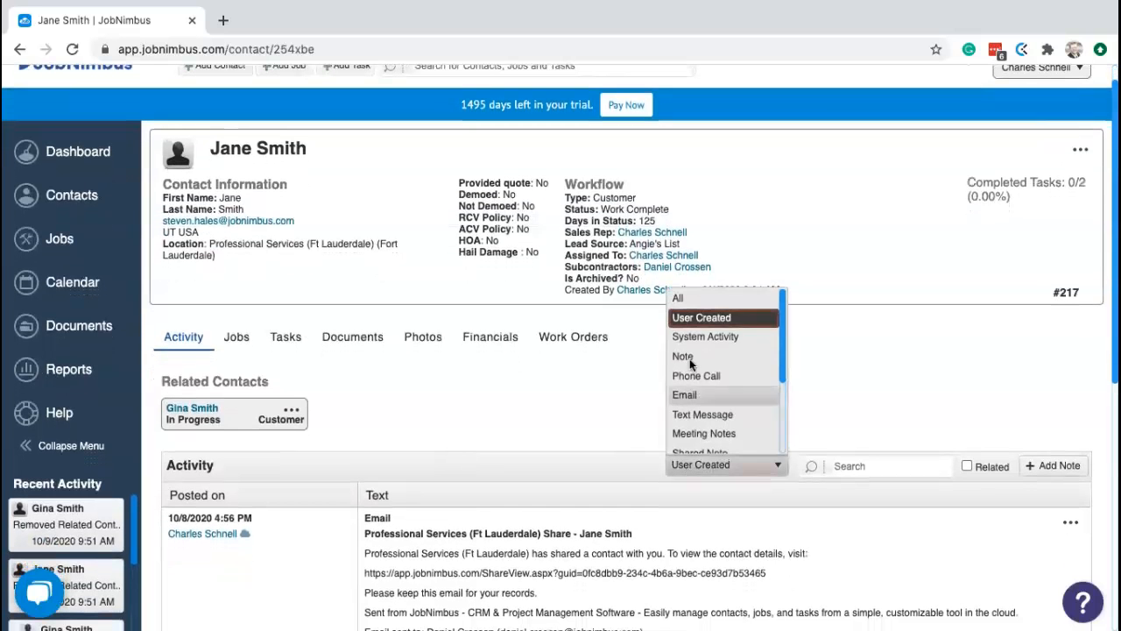
pyautogui.click(690, 302)
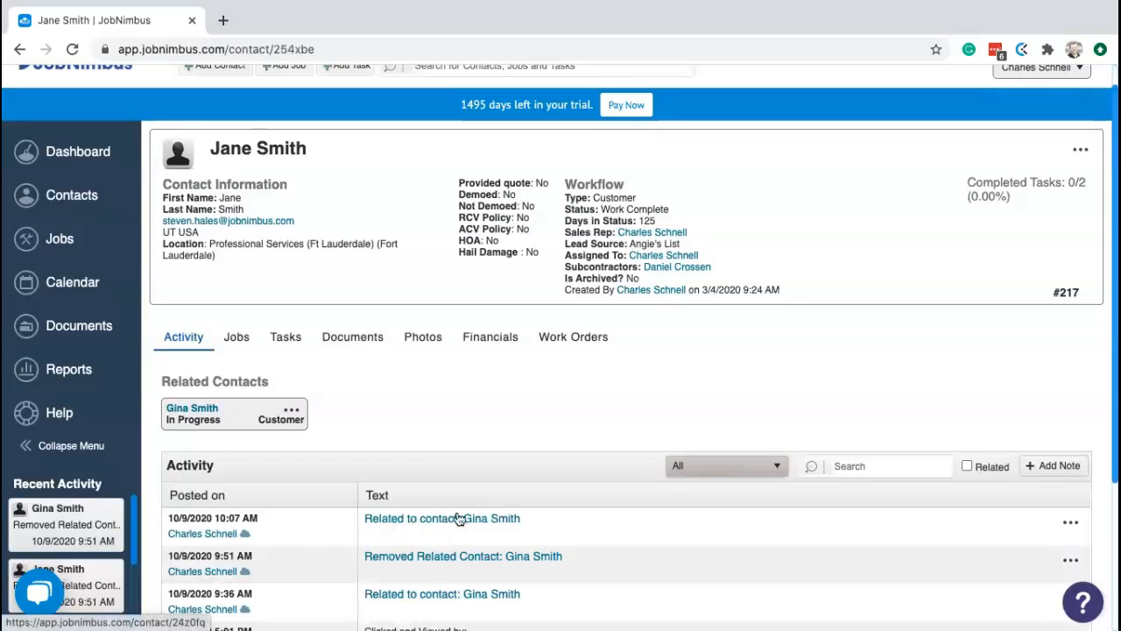
pyautogui.click(734, 469)
pyautogui.click(715, 319)
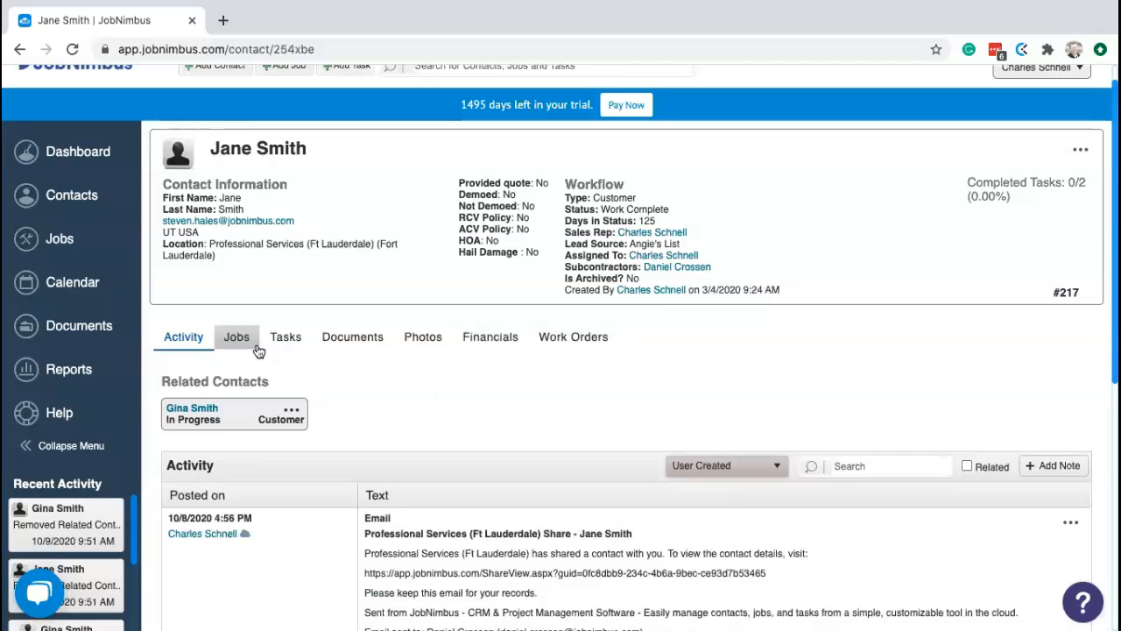
pyautogui.click(358, 343)
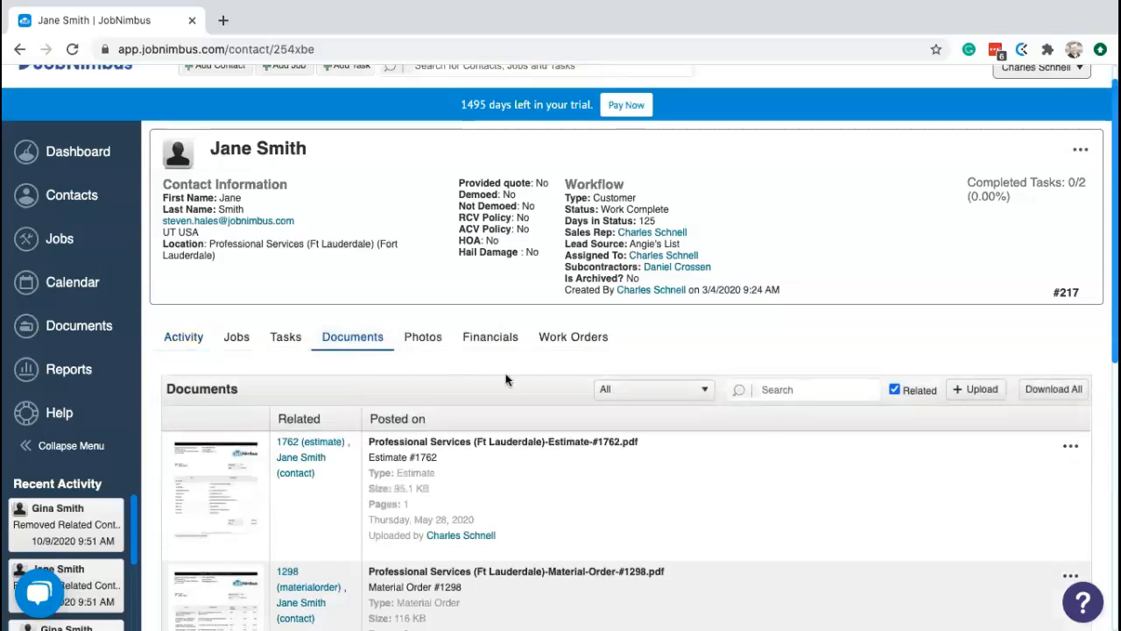
pyautogui.scroll(-6, 513, 381)
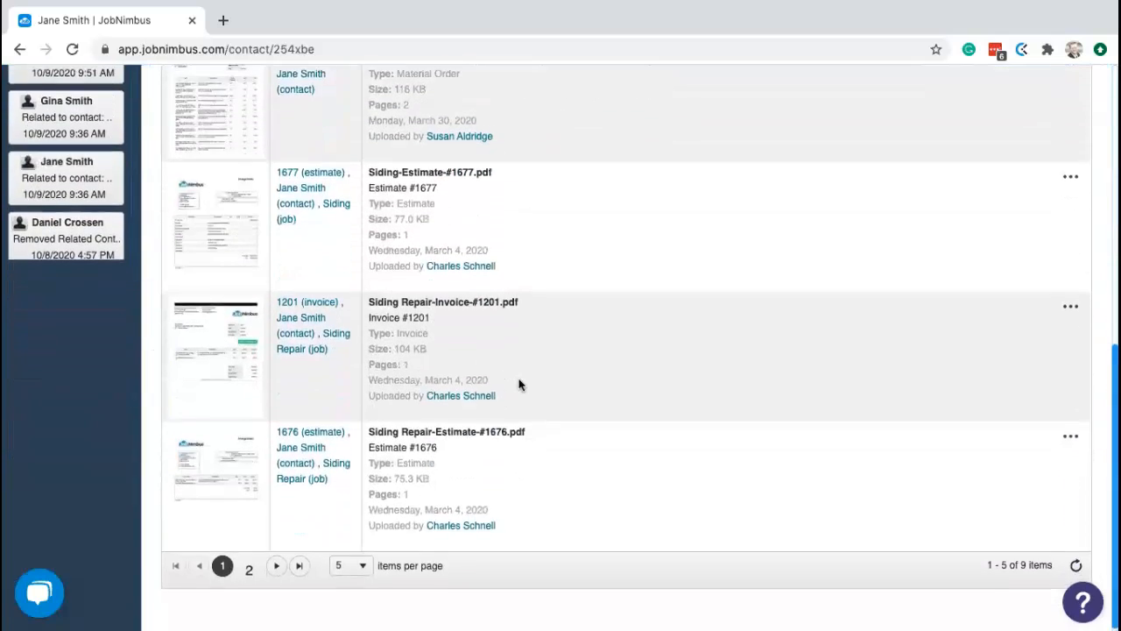
pyautogui.scroll(8, 519, 383)
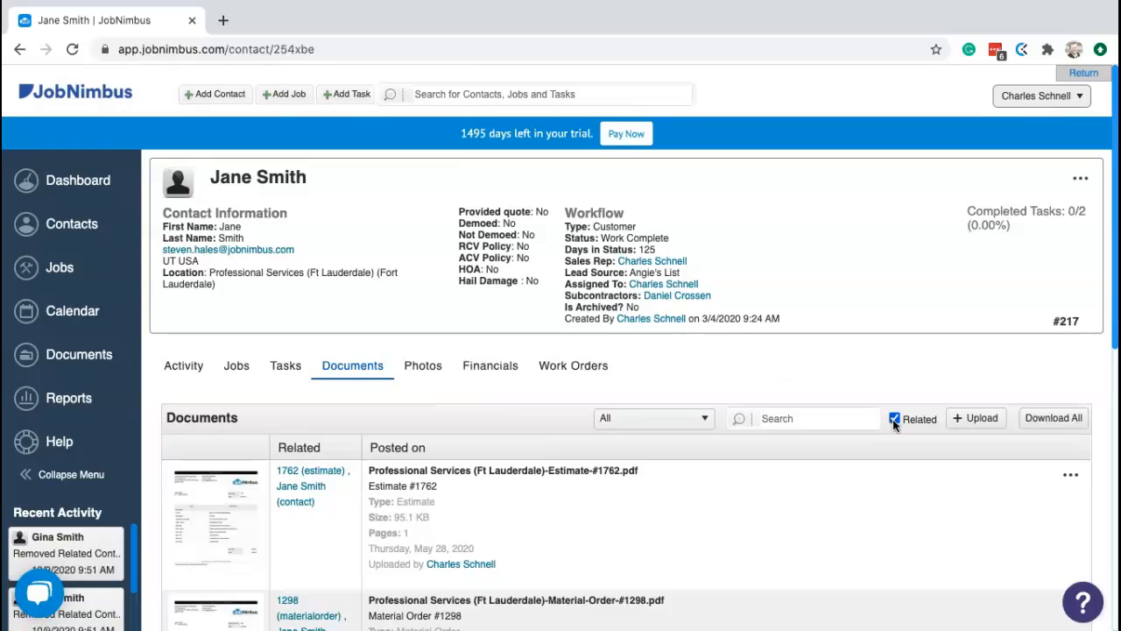
pyautogui.click(183, 367)
pyautogui.scroll(-5, 967, 460)
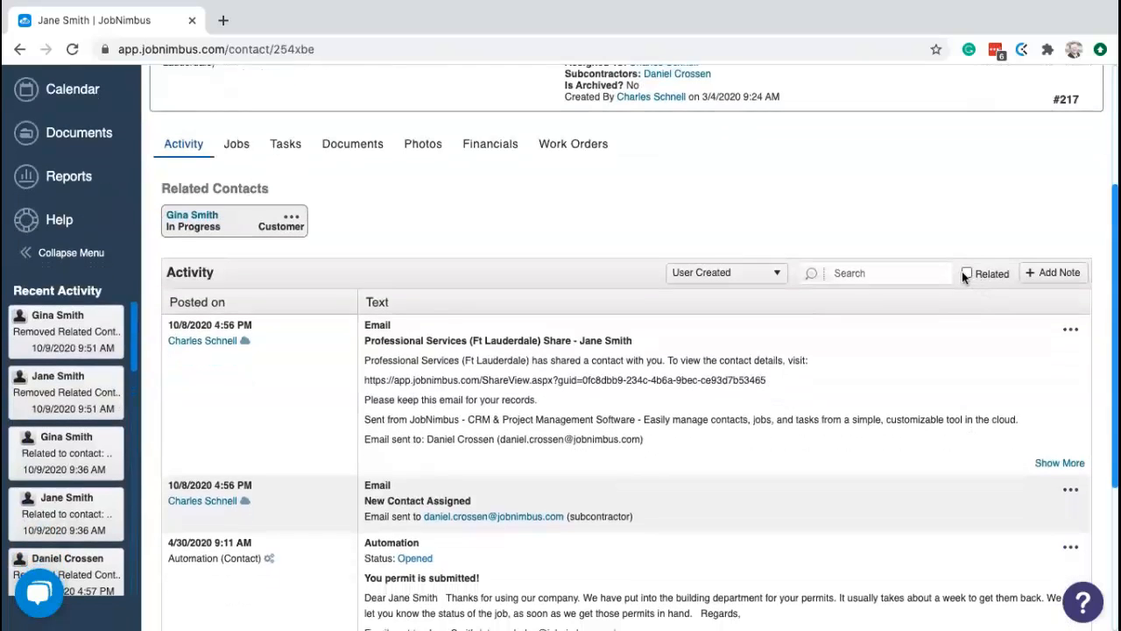
pyautogui.click(966, 274)
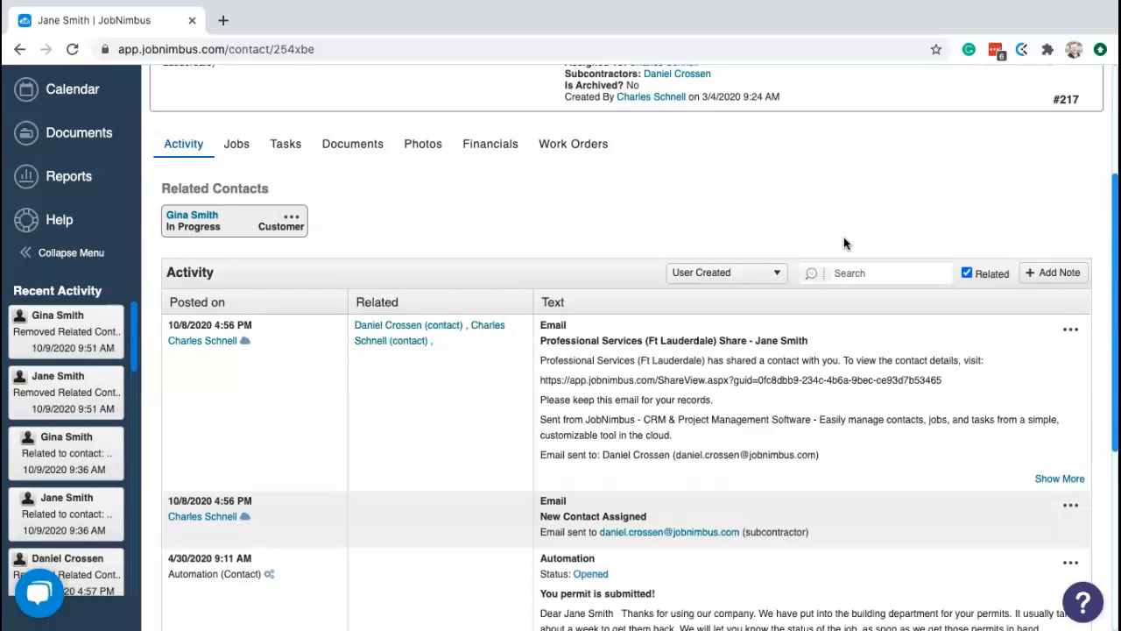
pyautogui.scroll(-3, 689, 296)
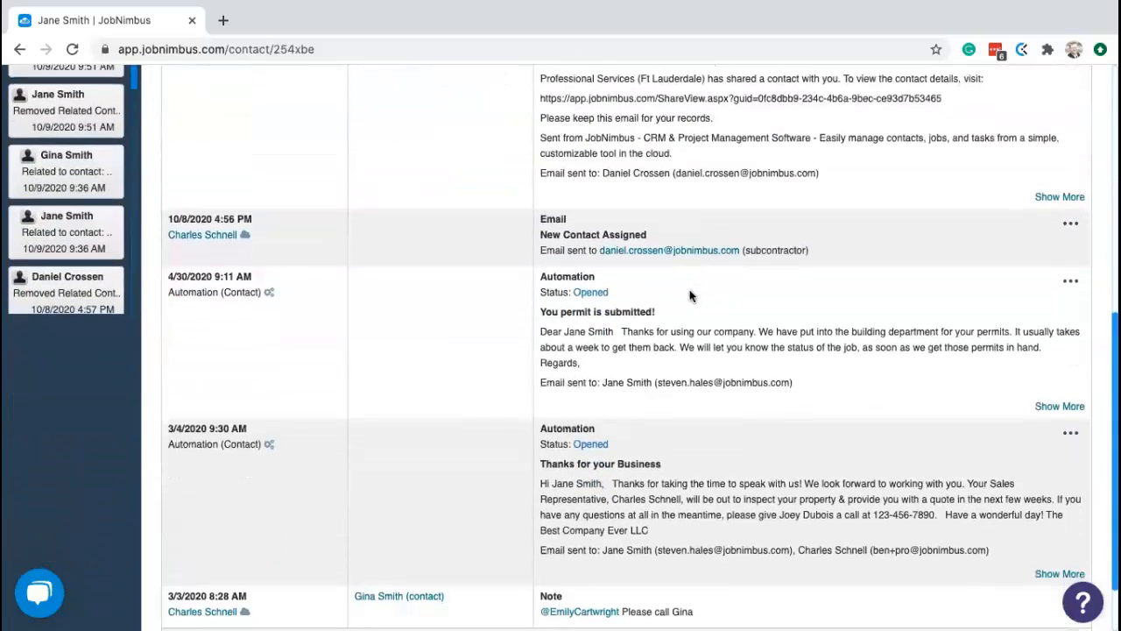
pyautogui.scroll(-1, 689, 296)
pyautogui.scroll(2, 690, 297)
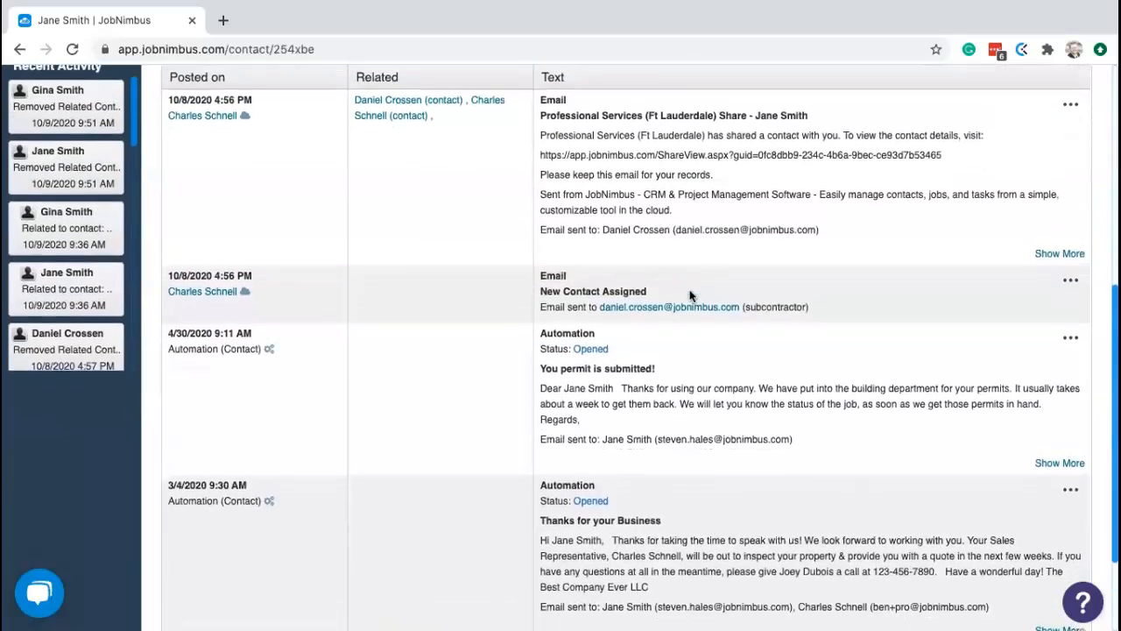
pyautogui.scroll(-1, 690, 297)
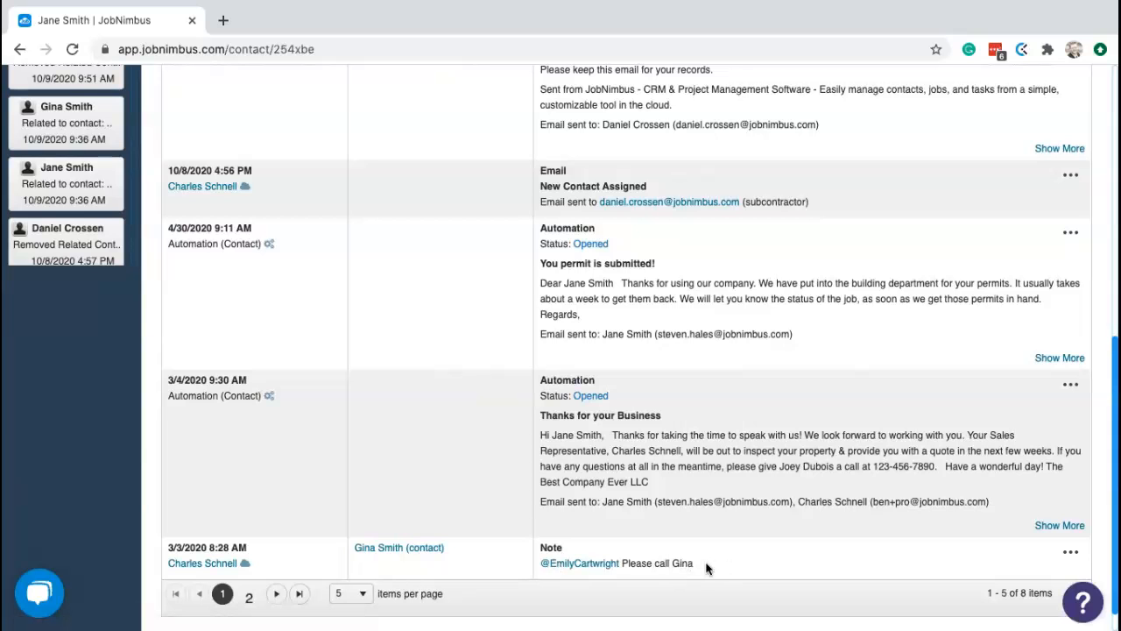
pyautogui.scroll(5, 701, 565)
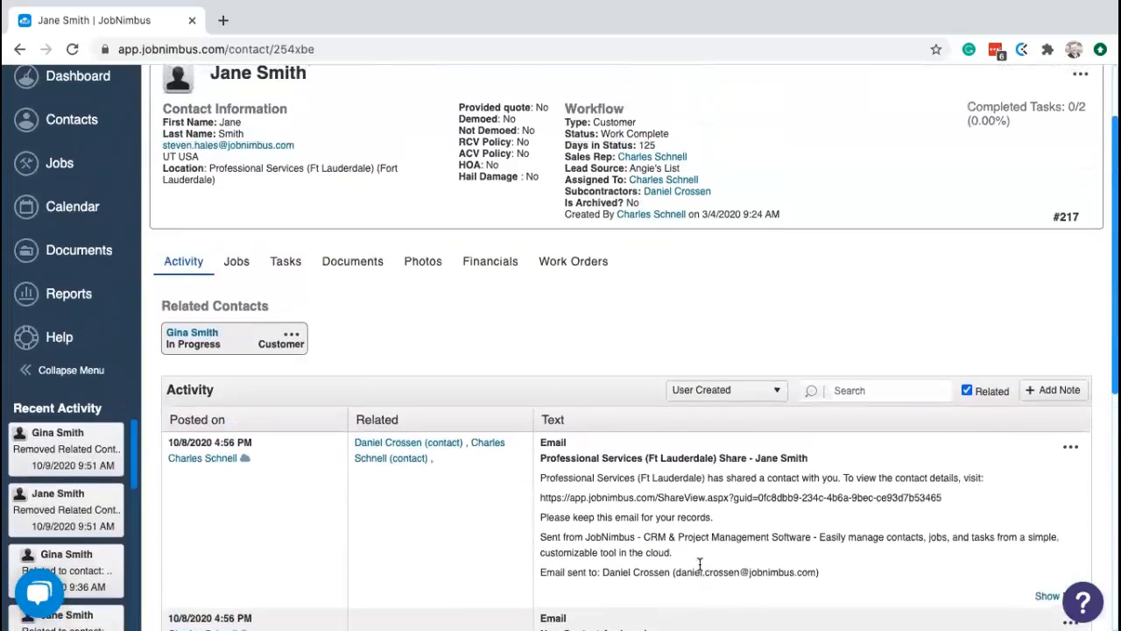
pyautogui.scroll(-1, 493, 264)
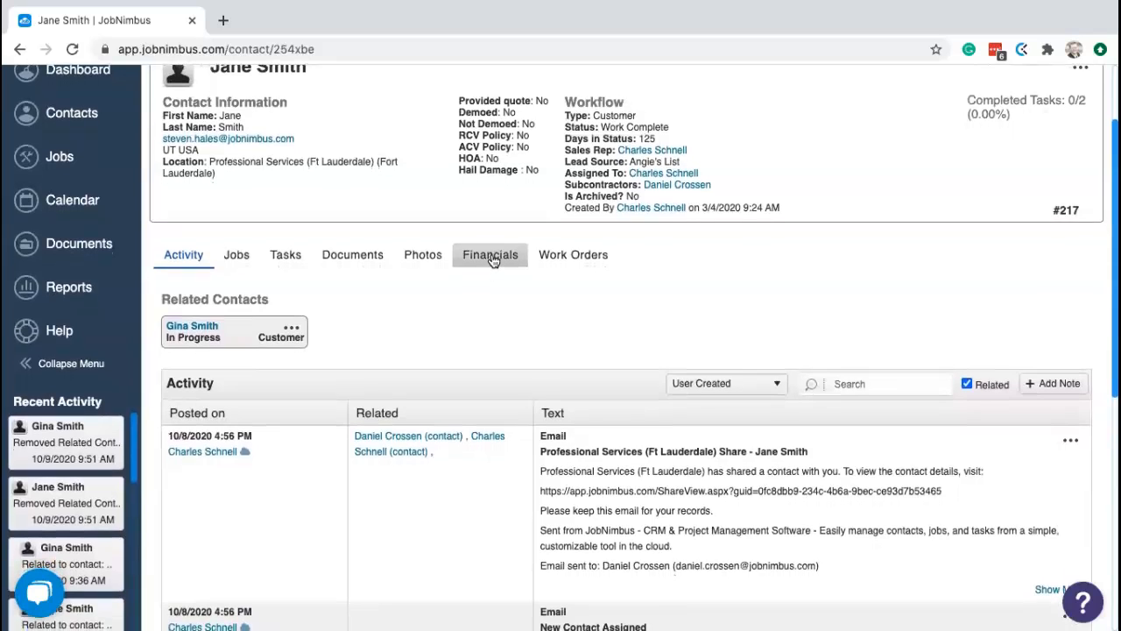
# - Open the contact's Financials tab and scroll through its estimates, budgets and material orders
pyautogui.click(492, 256)
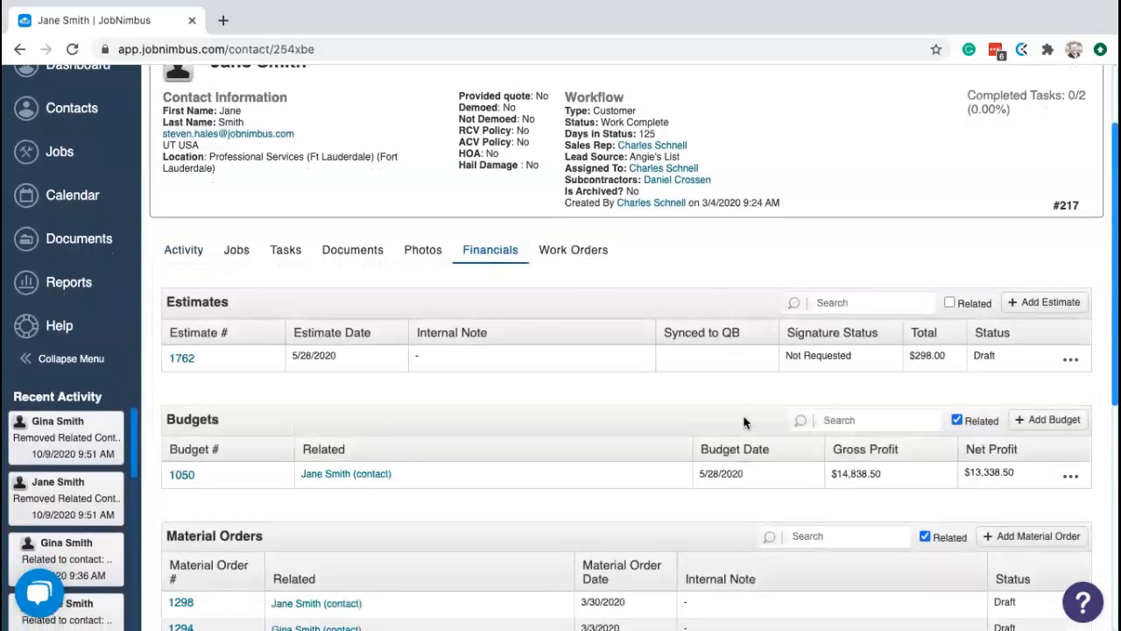
pyautogui.scroll(-3, 745, 422)
pyautogui.scroll(2, 745, 423)
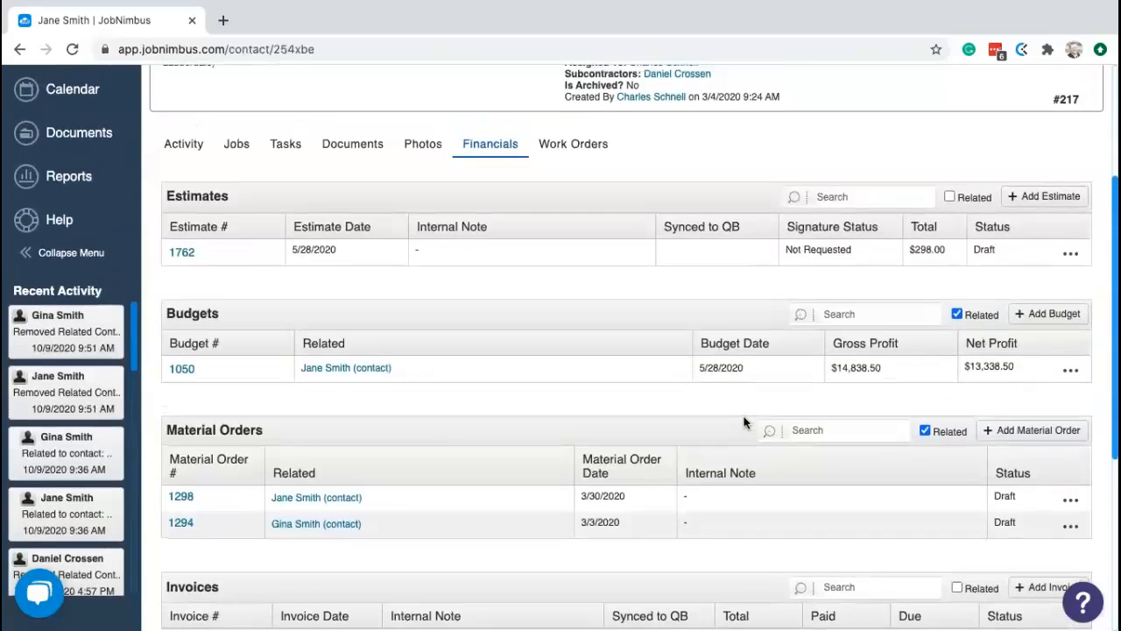
pyautogui.scroll(2, 744, 422)
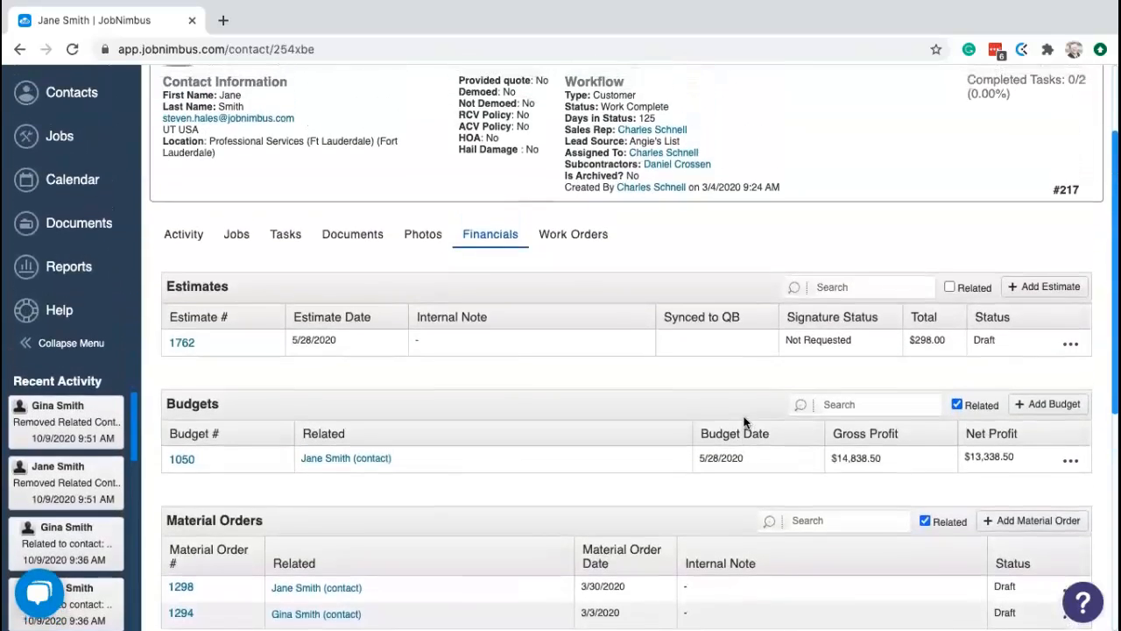
pyautogui.scroll(1, 744, 422)
pyautogui.scroll(-1, 744, 423)
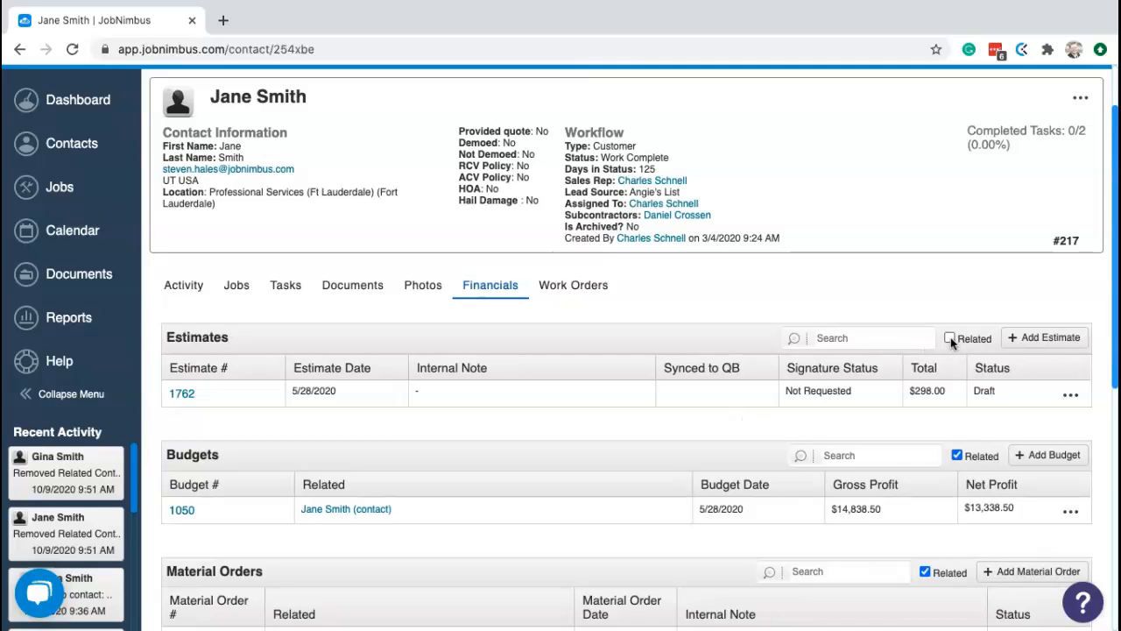
pyautogui.scroll(-2, 933, 564)
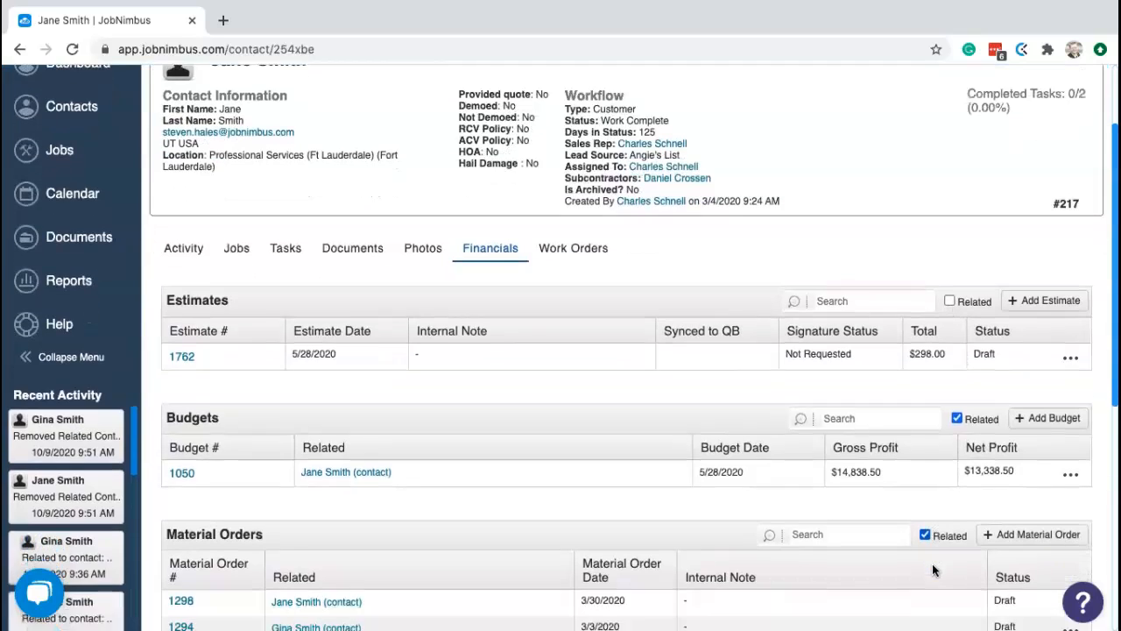
pyautogui.scroll(1, 932, 563)
pyautogui.scroll(-1, 933, 563)
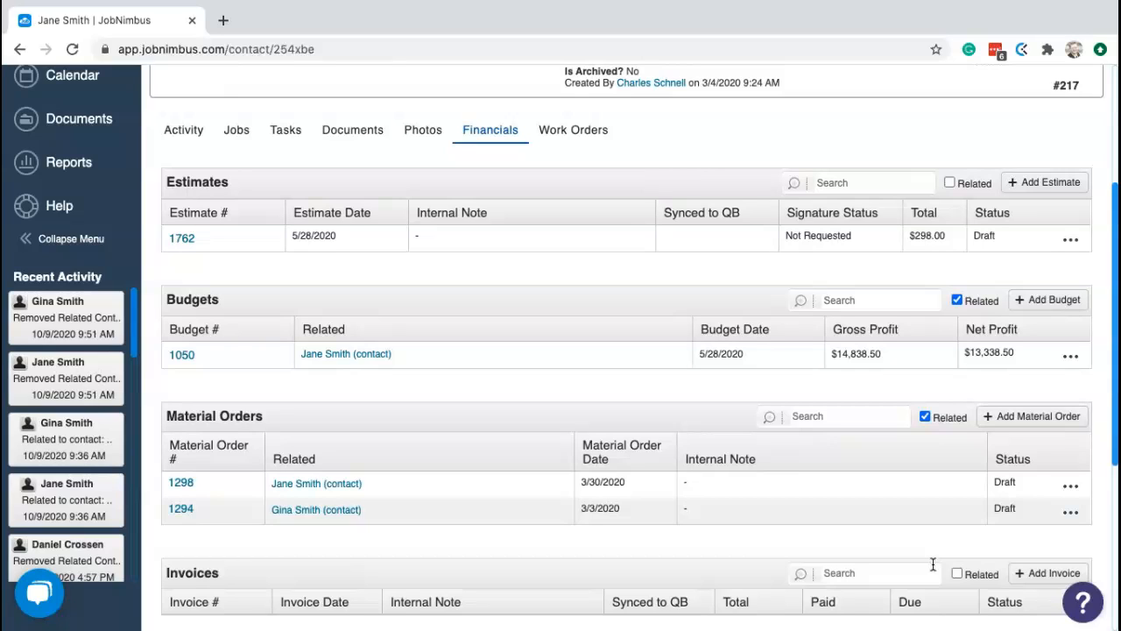
# - Tick Related on Estimates and untick it on Budgets and Material Orders
pyautogui.click(948, 182)
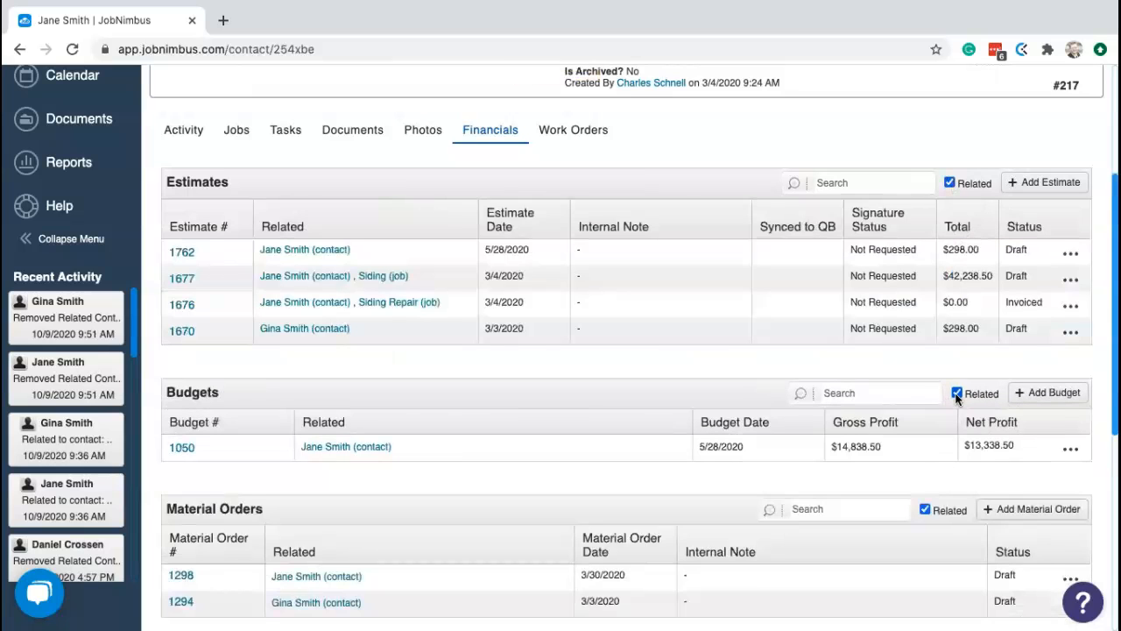
pyautogui.click(957, 393)
pyautogui.click(924, 509)
pyautogui.scroll(-3, 929, 491)
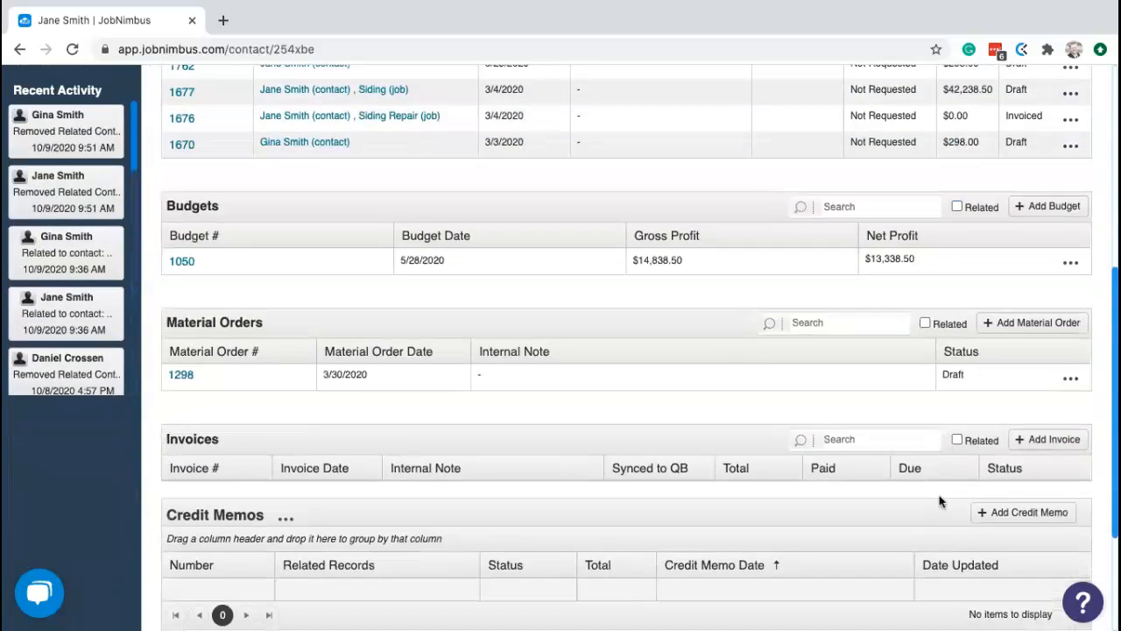
pyautogui.scroll(3, 932, 481)
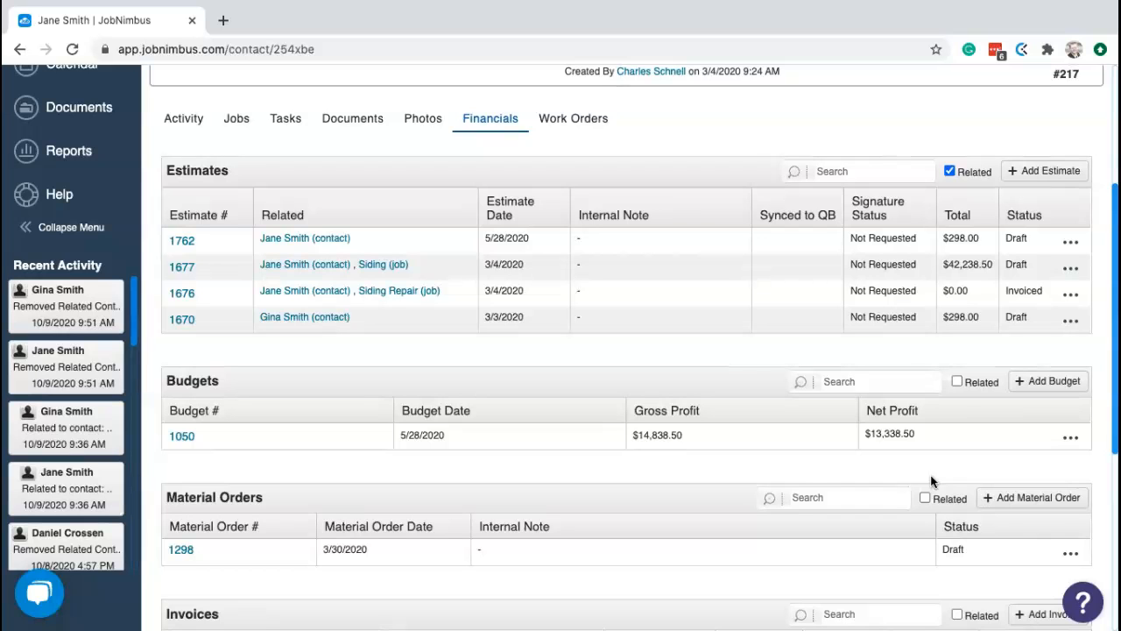
pyautogui.scroll(1, 840, 465)
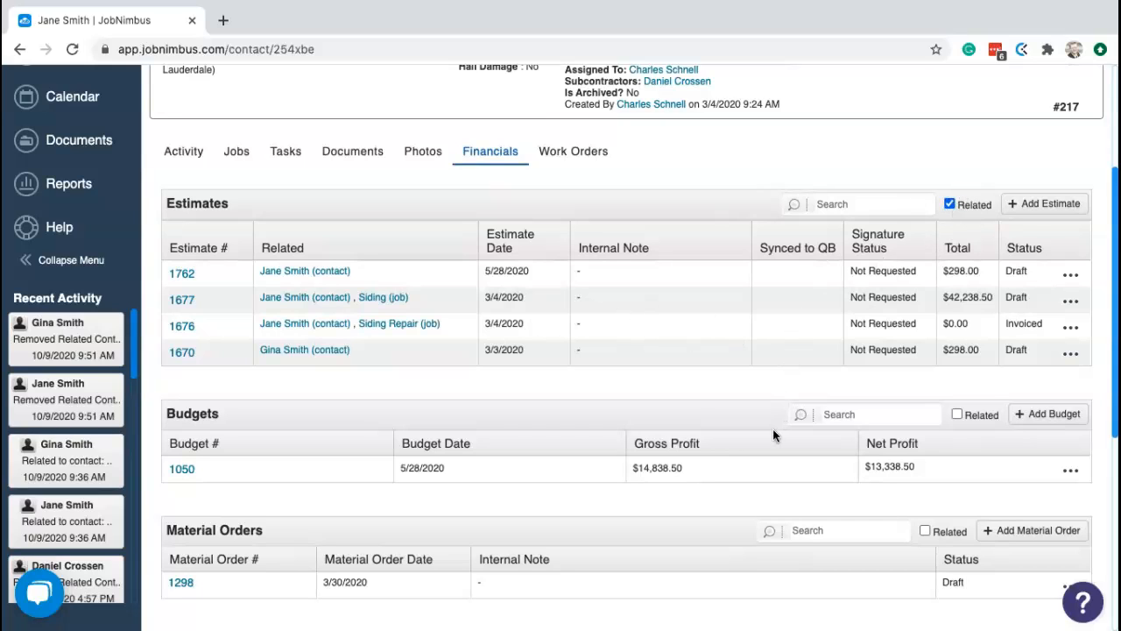
pyautogui.scroll(-1, 768, 491)
pyautogui.scroll(-2, 765, 508)
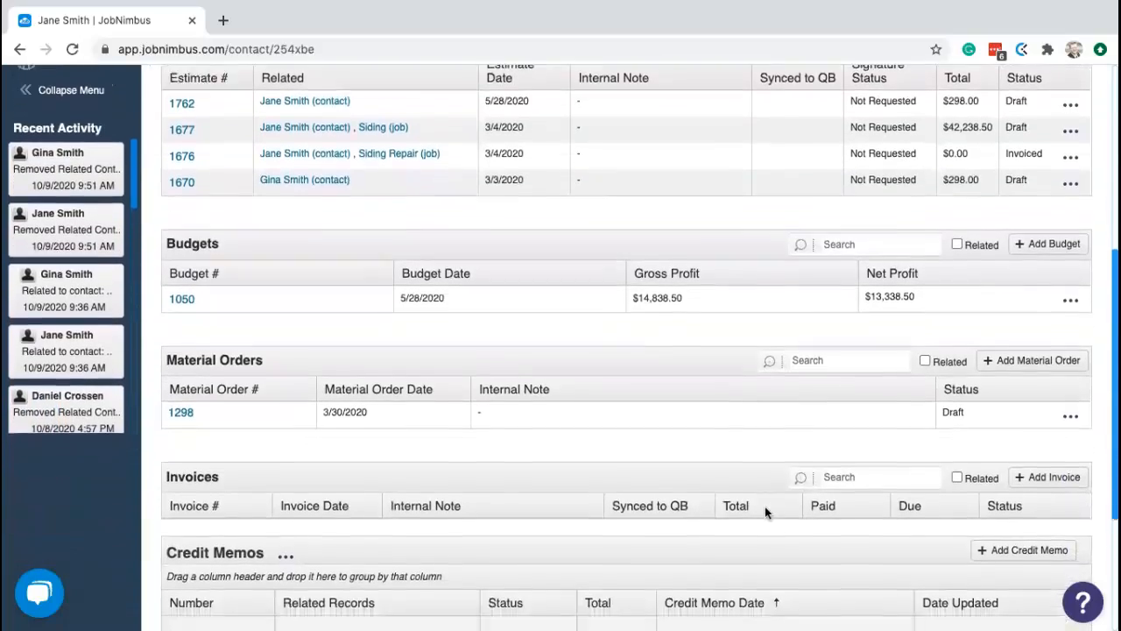
pyautogui.scroll(-2, 765, 508)
pyautogui.scroll(2, 765, 508)
pyautogui.scroll(3, 764, 506)
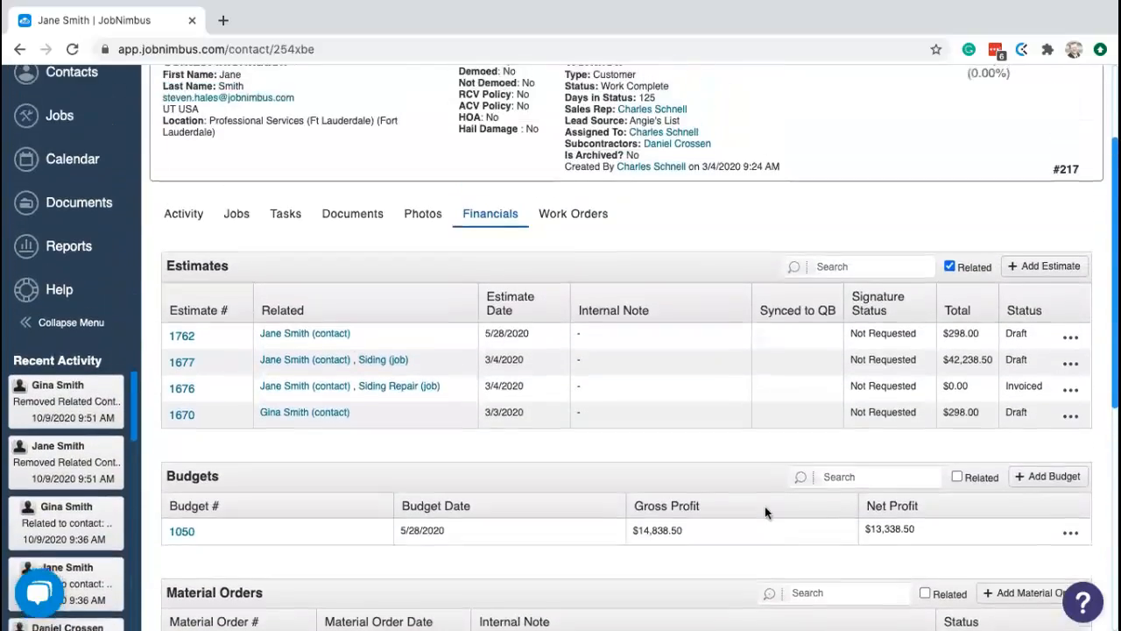
pyautogui.scroll(-2, 764, 507)
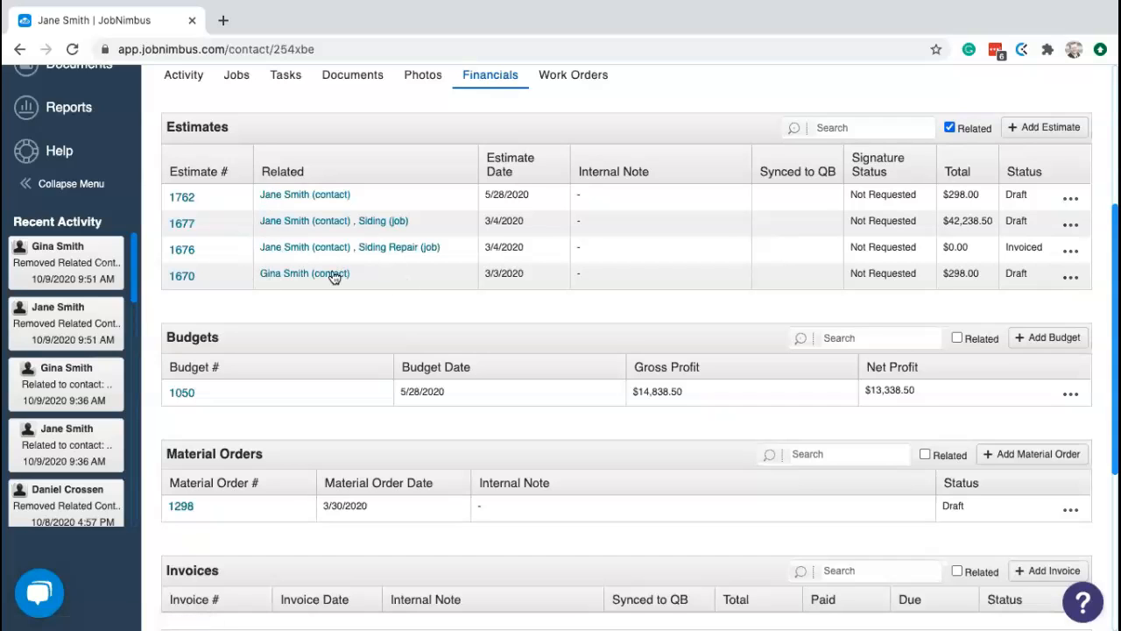
pyautogui.scroll(1, 341, 278)
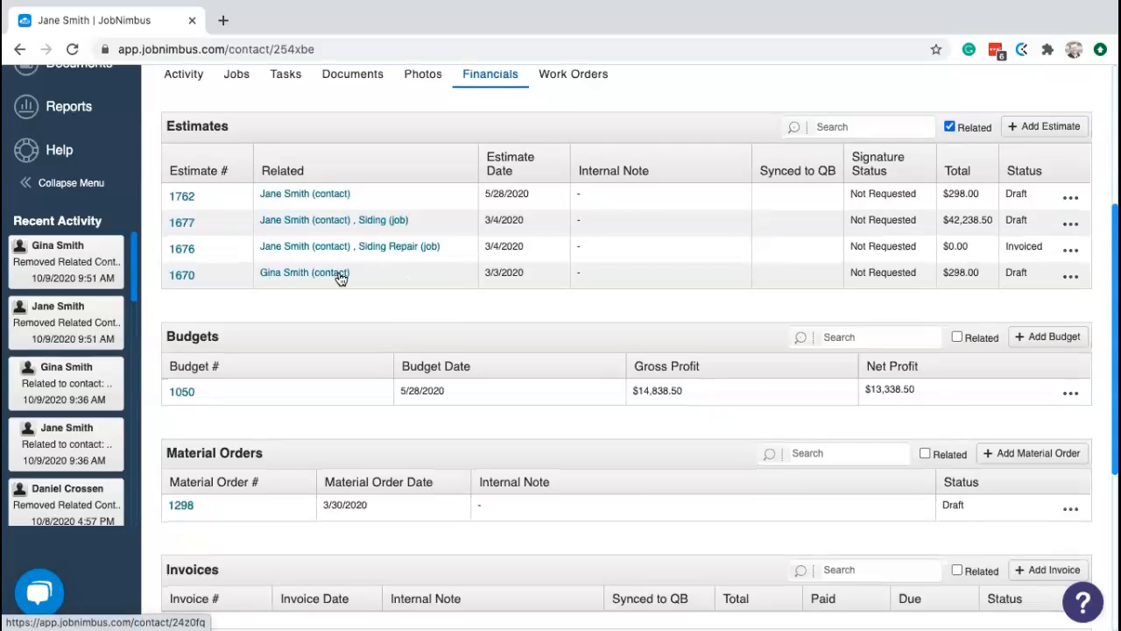
pyautogui.scroll(3, 341, 277)
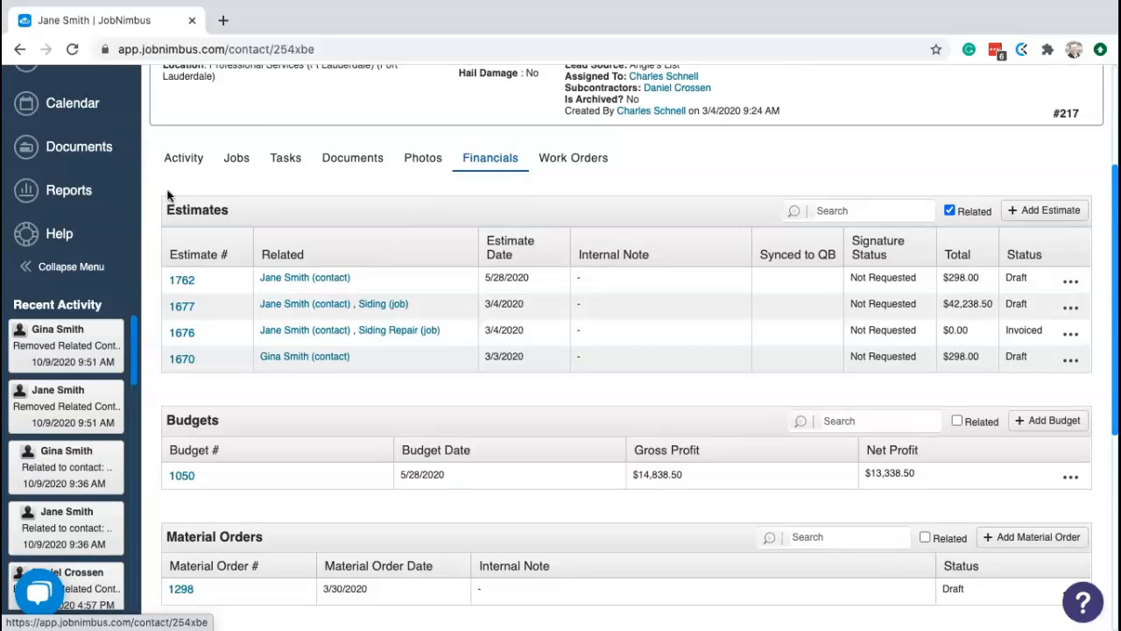
# - Return to contact #217's Activity tab and scroll back to the top of the page
pyautogui.click(185, 160)
pyautogui.scroll(3, 520, 263)
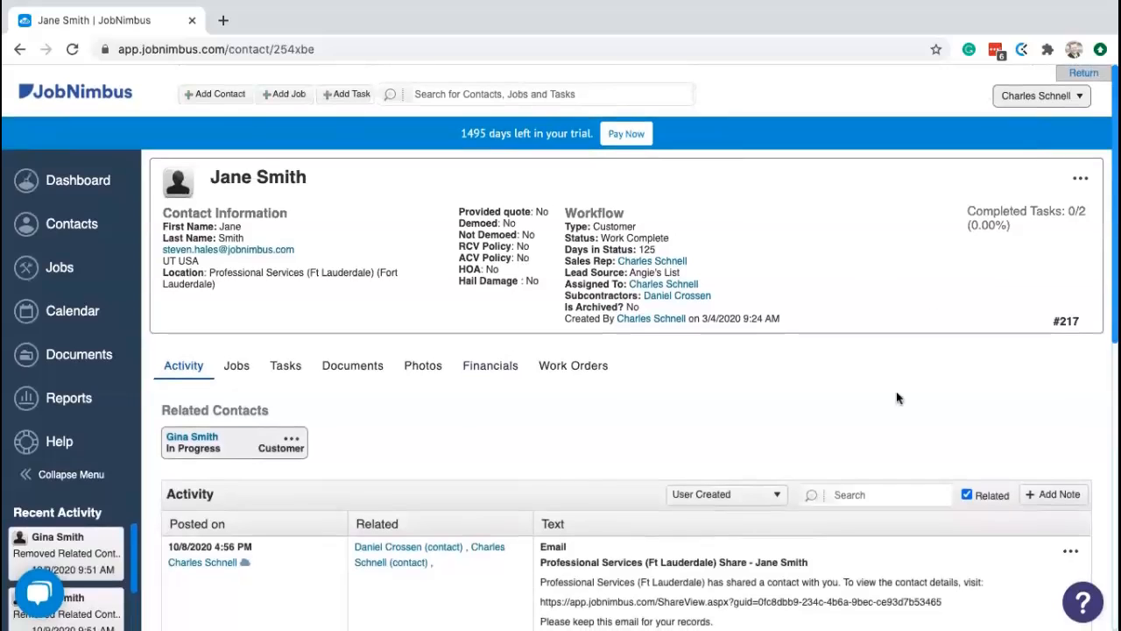
pyautogui.scroll(-1, 882, 405)
pyautogui.scroll(1, 882, 405)
pyautogui.click(1062, 98)
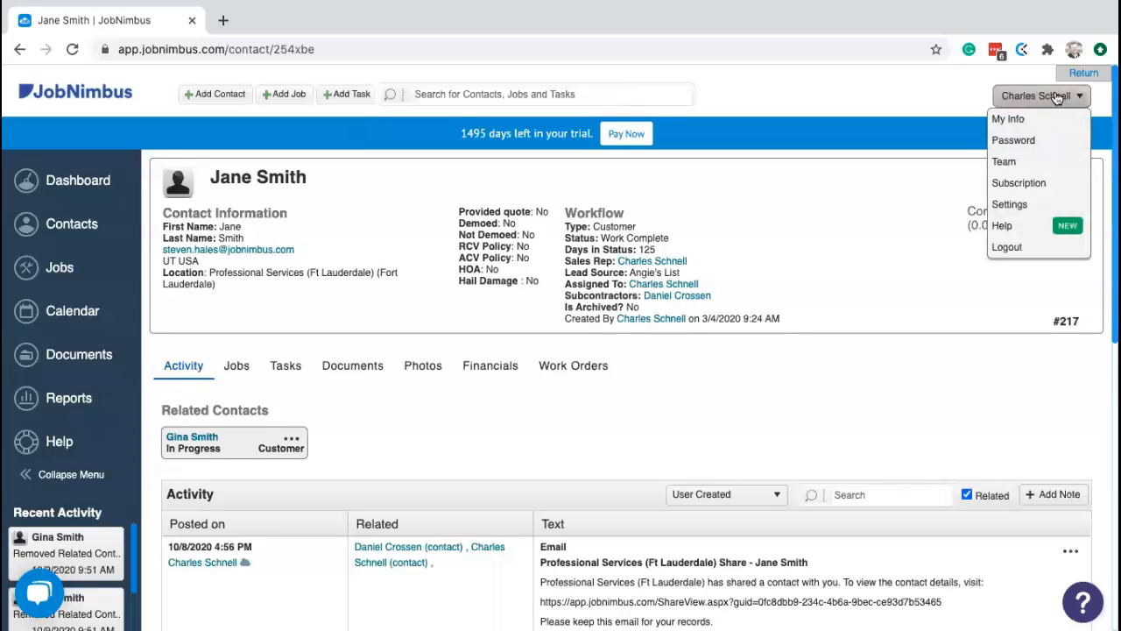
# - Go to Settings and open the Contact Fields list with its custom fields
pyautogui.click(1018, 205)
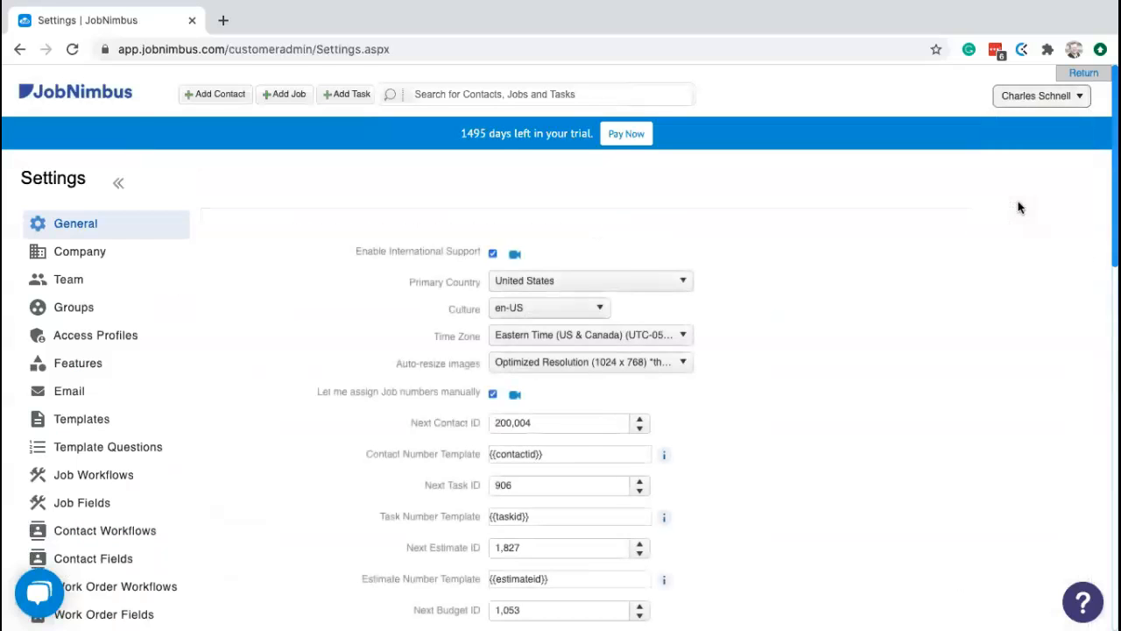
pyautogui.scroll(-1, 662, 294)
pyautogui.scroll(-1, 662, 293)
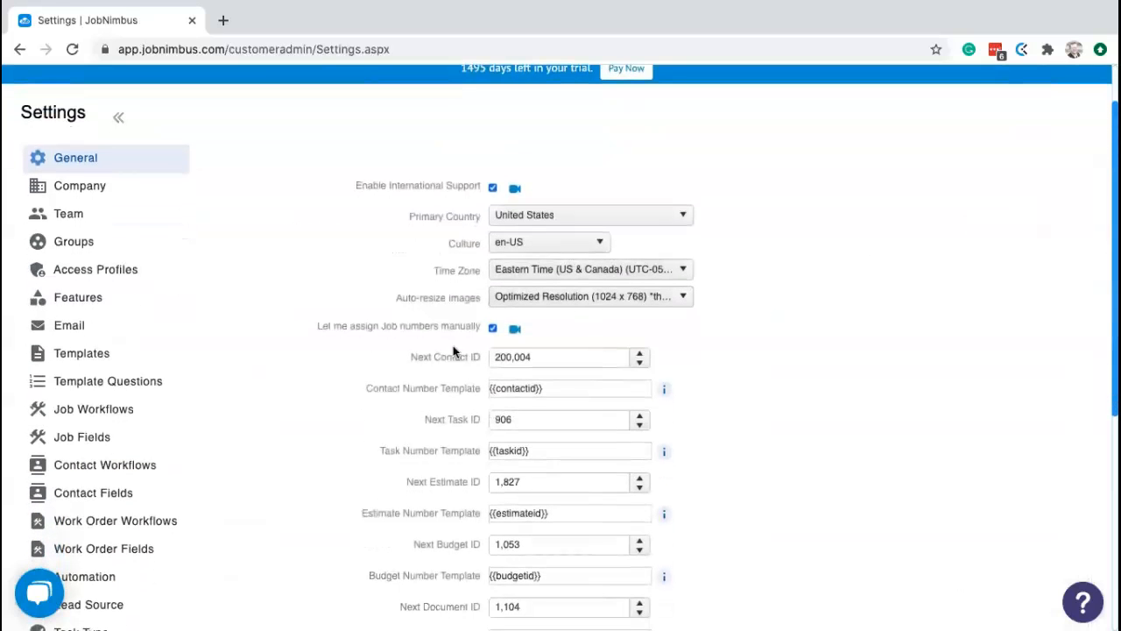
pyautogui.click(113, 496)
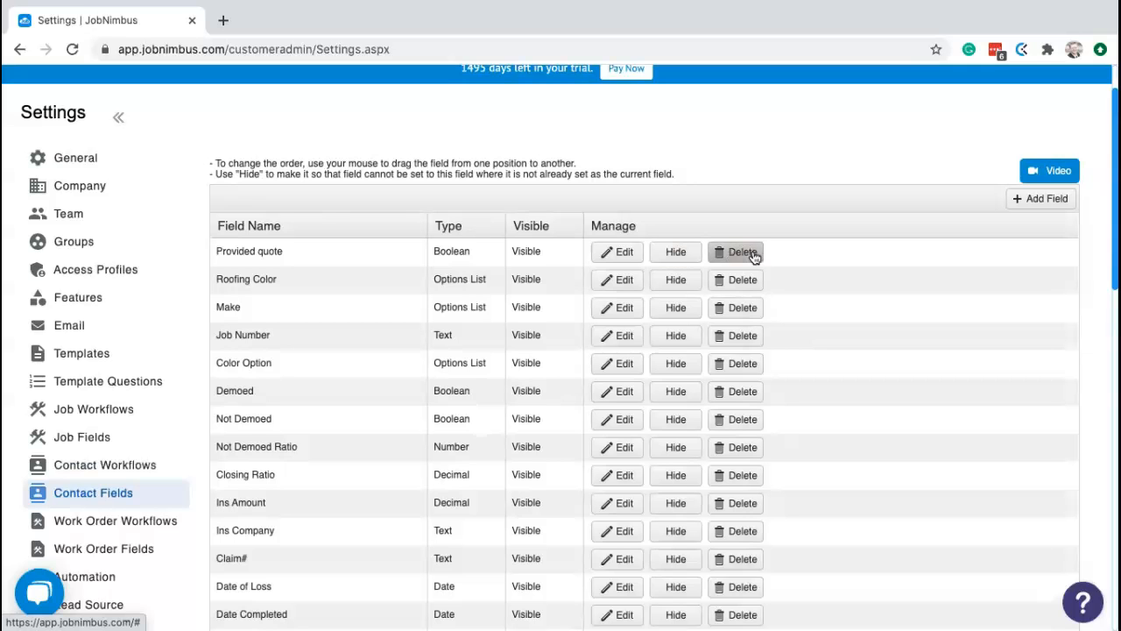
pyautogui.scroll(-7, 386, 316)
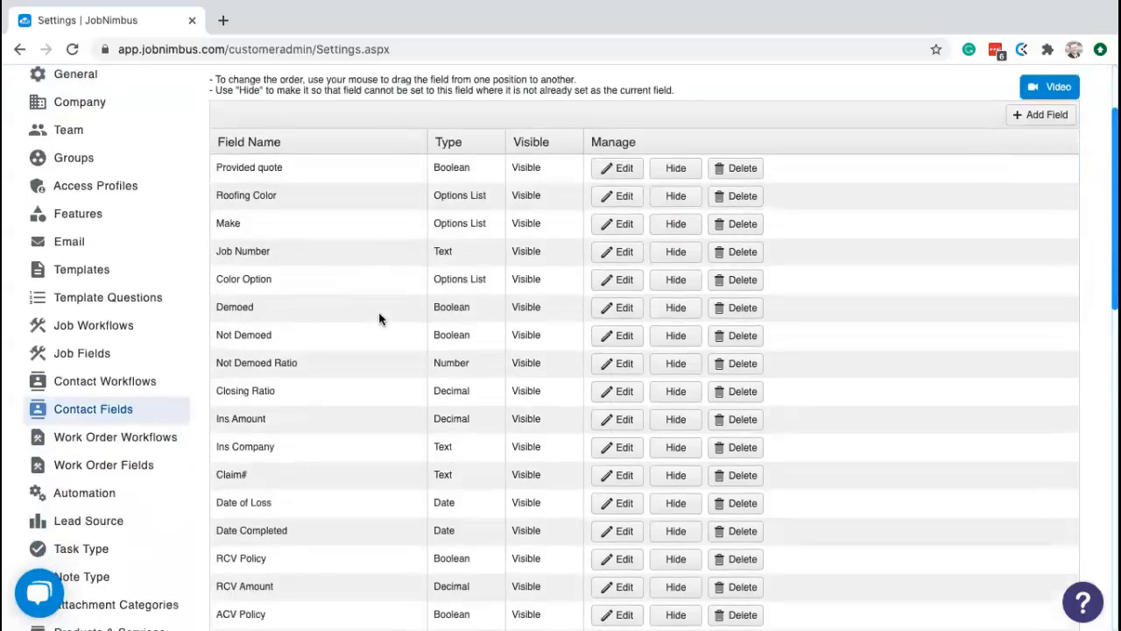
pyautogui.scroll(8, 395, 315)
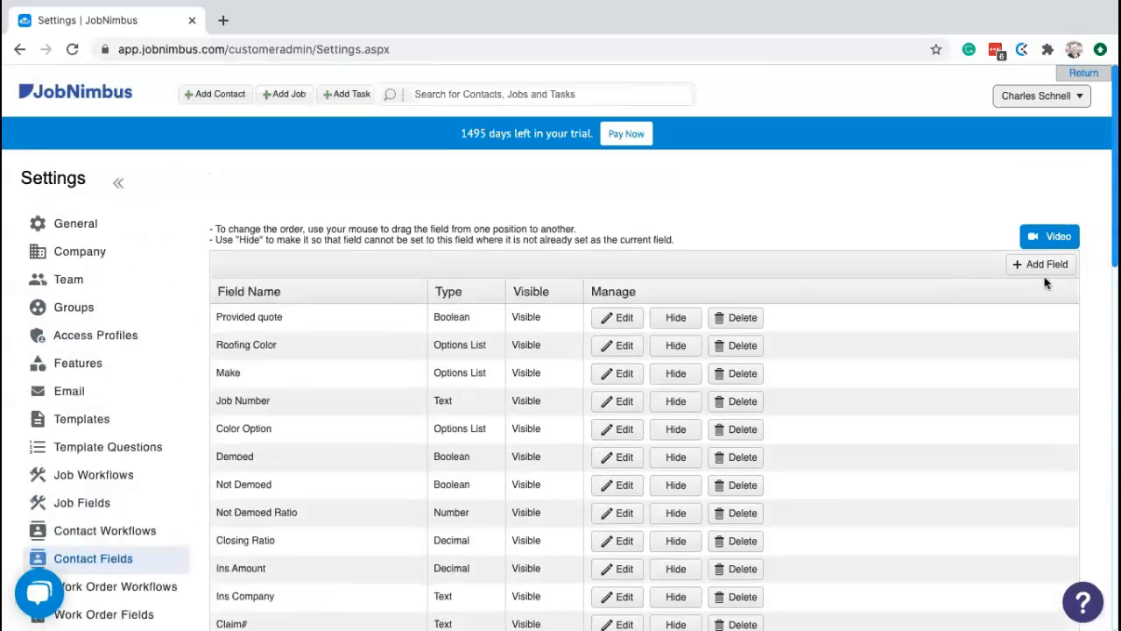
# - Start a new contact field as a Decimal type, turning currency display on then off
pyautogui.click(1052, 265)
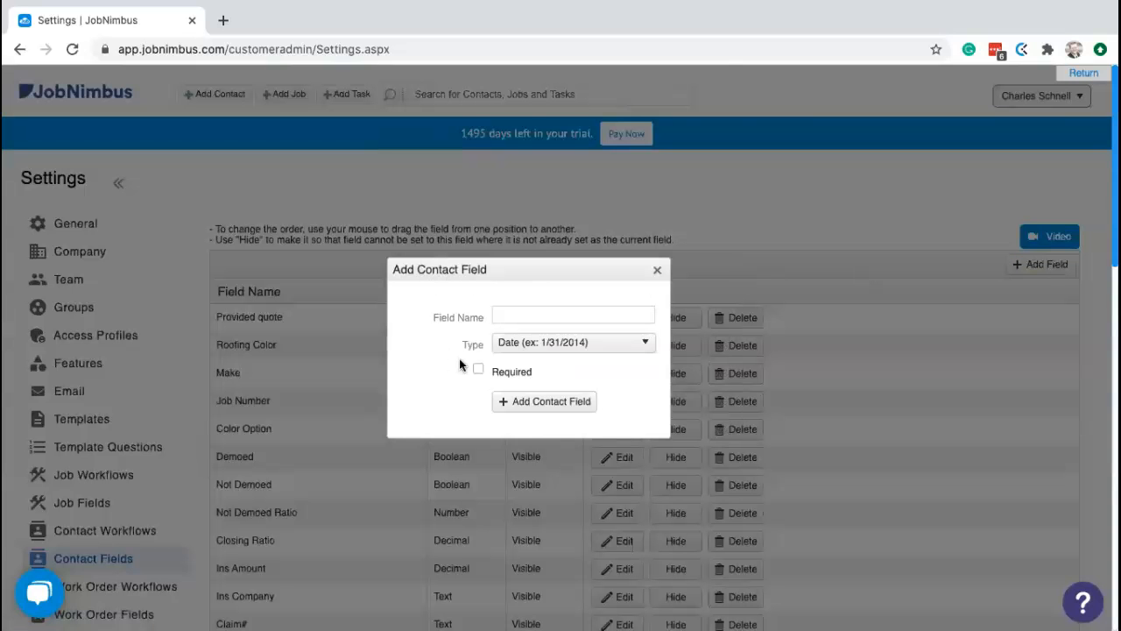
pyautogui.click(540, 347)
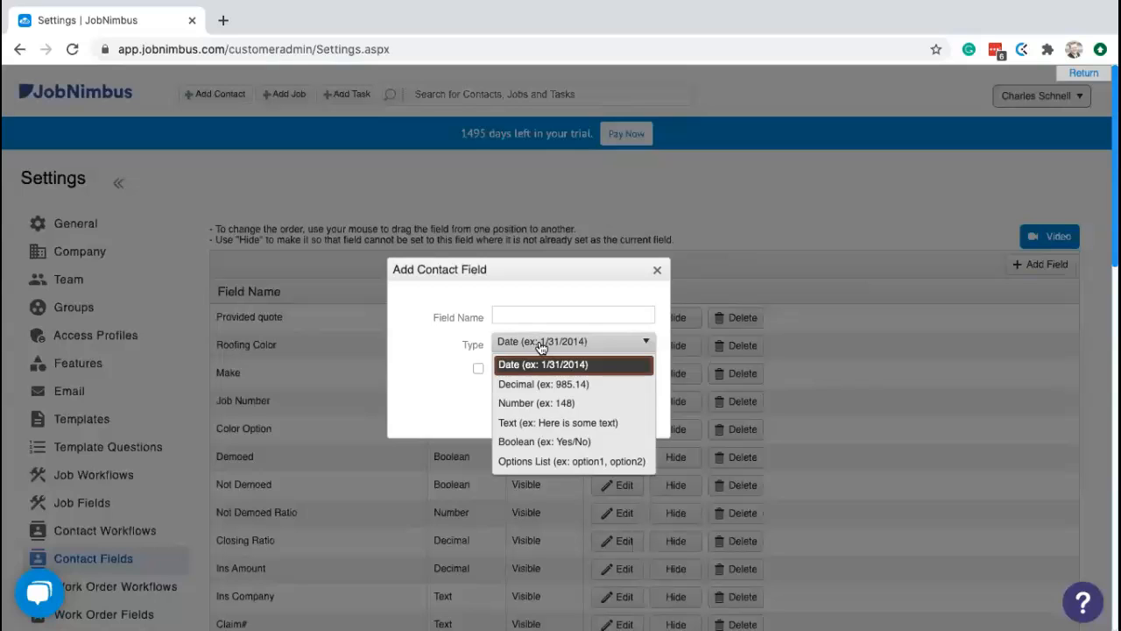
pyautogui.click(566, 384)
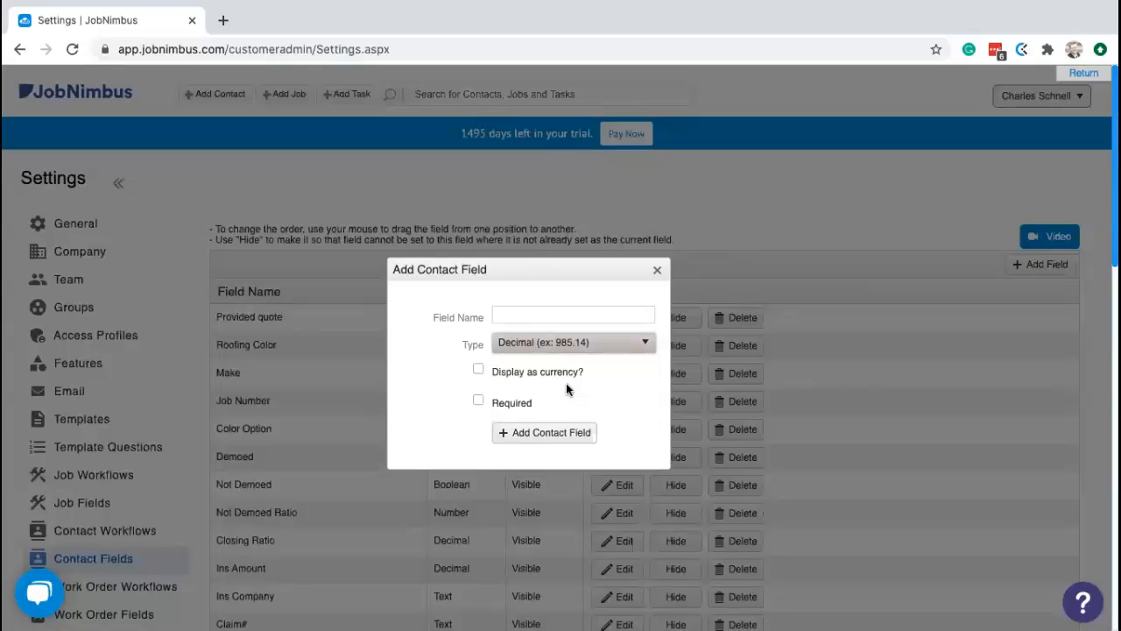
pyautogui.click(479, 370)
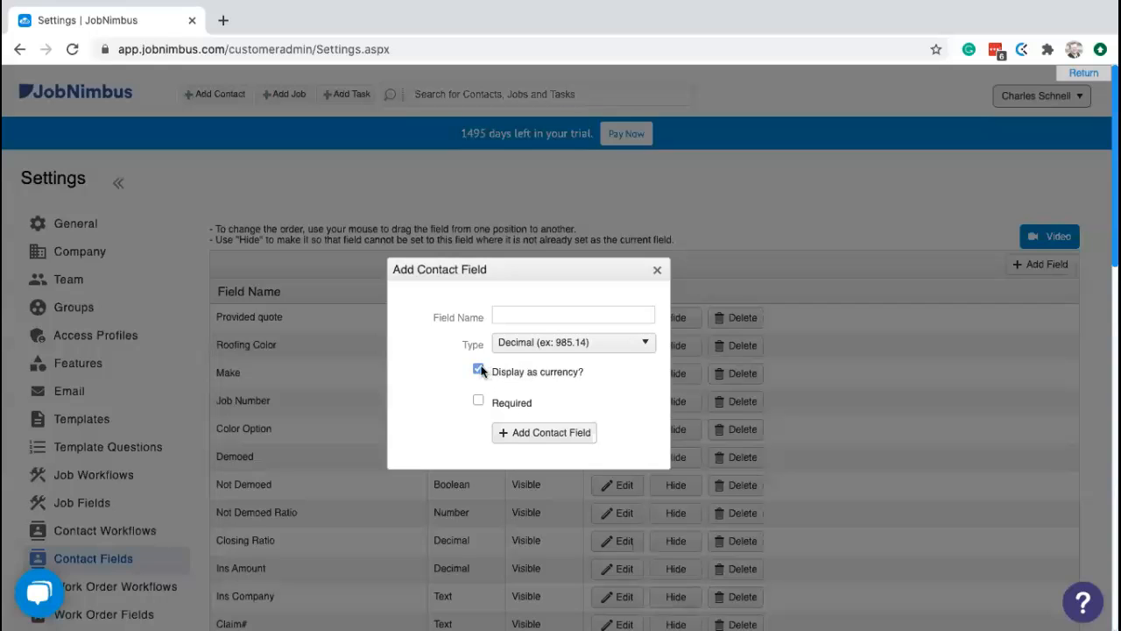
pyautogui.click(478, 370)
# - Change the new field's type through Text and Boolean, settling on Options List
pyautogui.click(560, 346)
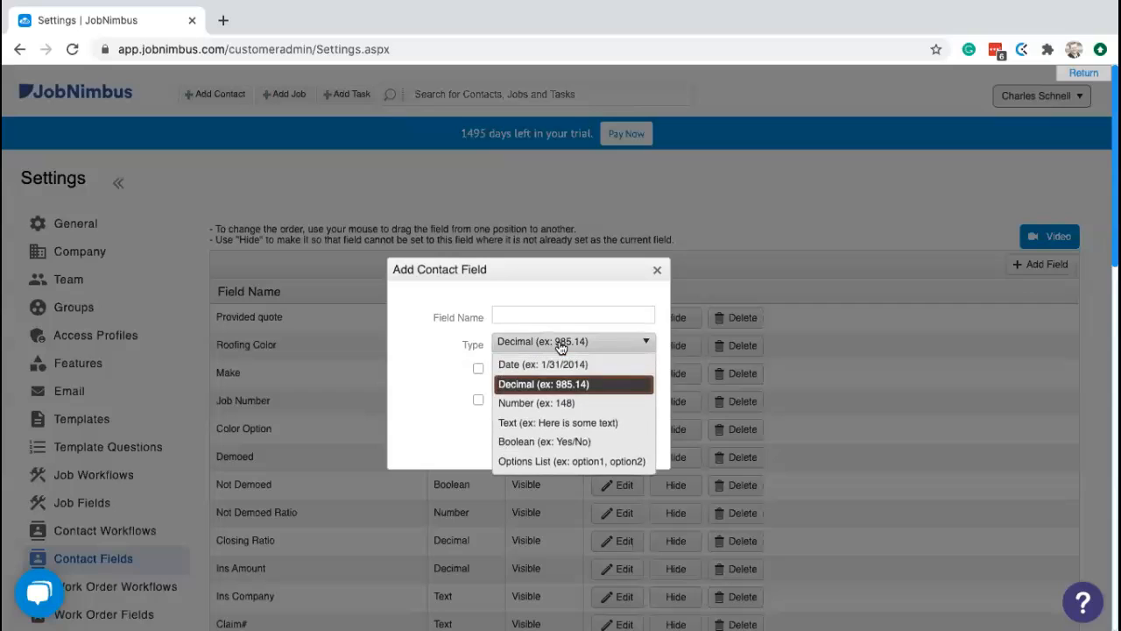
pyautogui.click(568, 422)
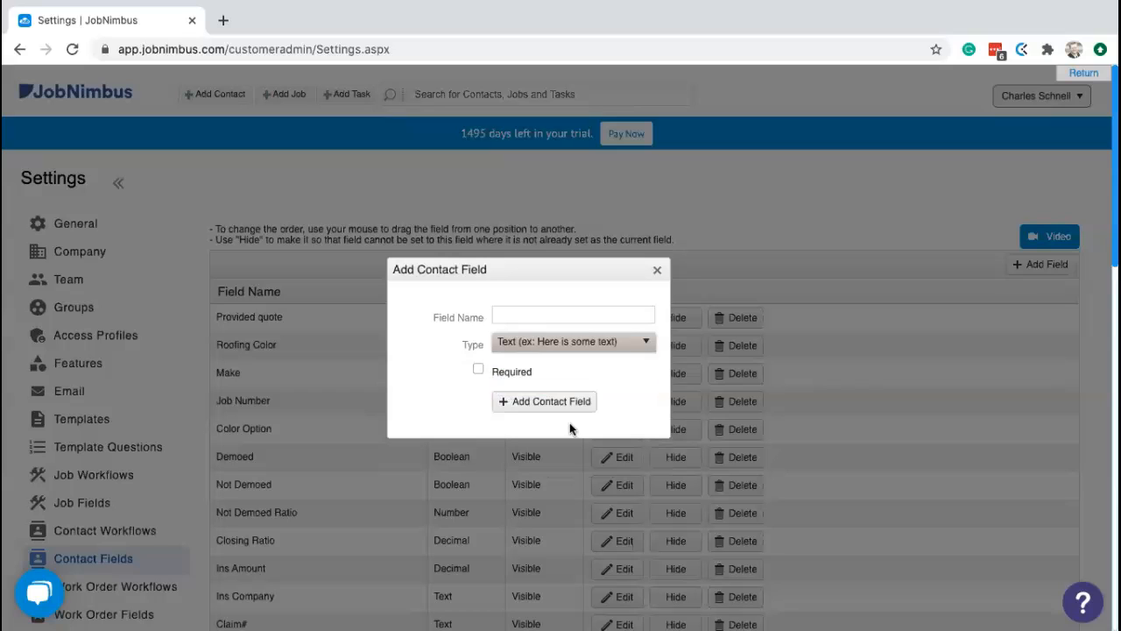
pyautogui.click(561, 347)
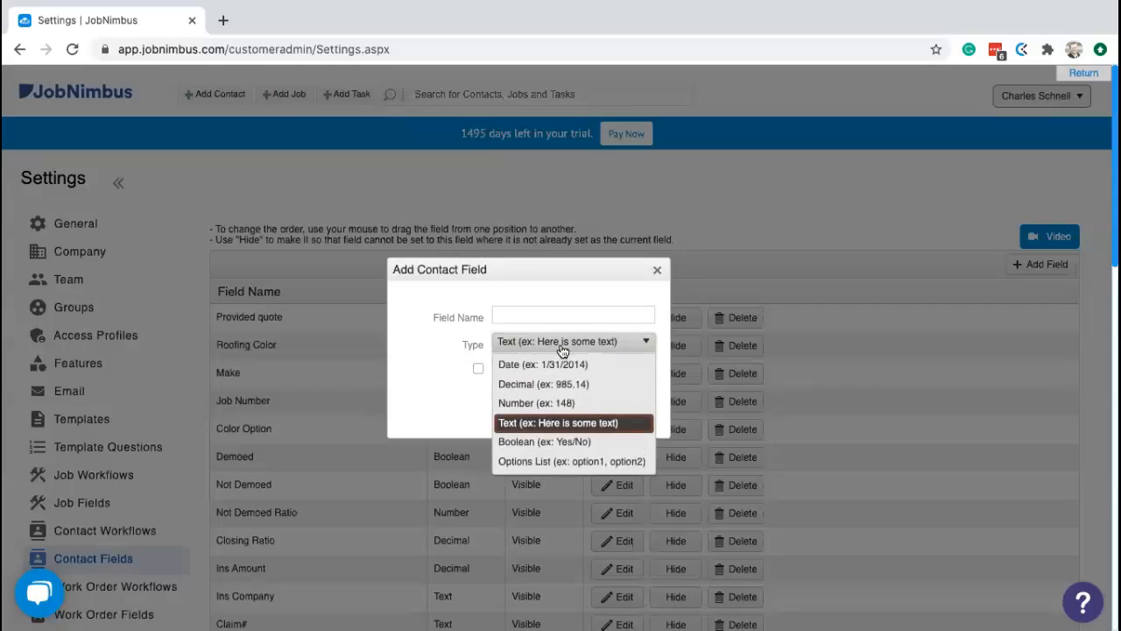
pyautogui.click(567, 441)
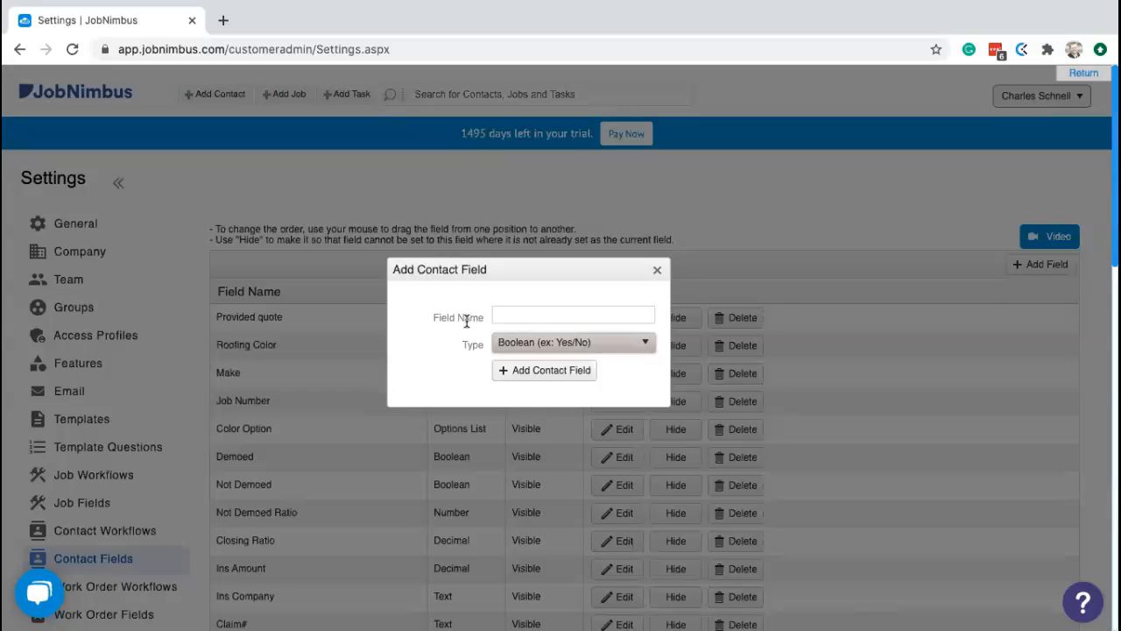
pyautogui.click(618, 346)
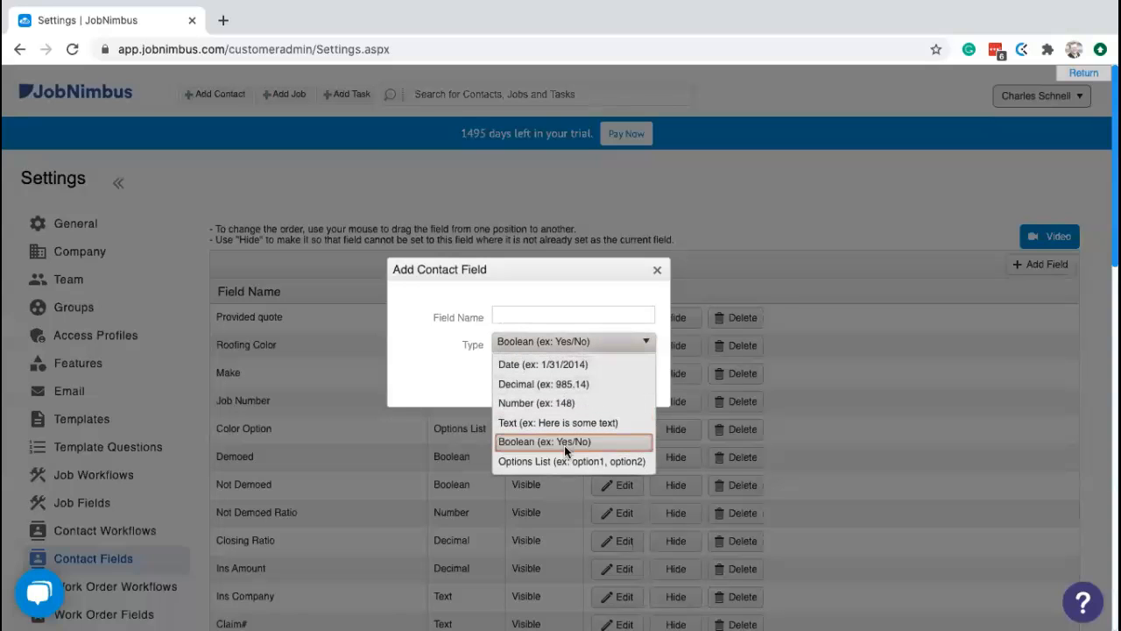
pyautogui.click(558, 462)
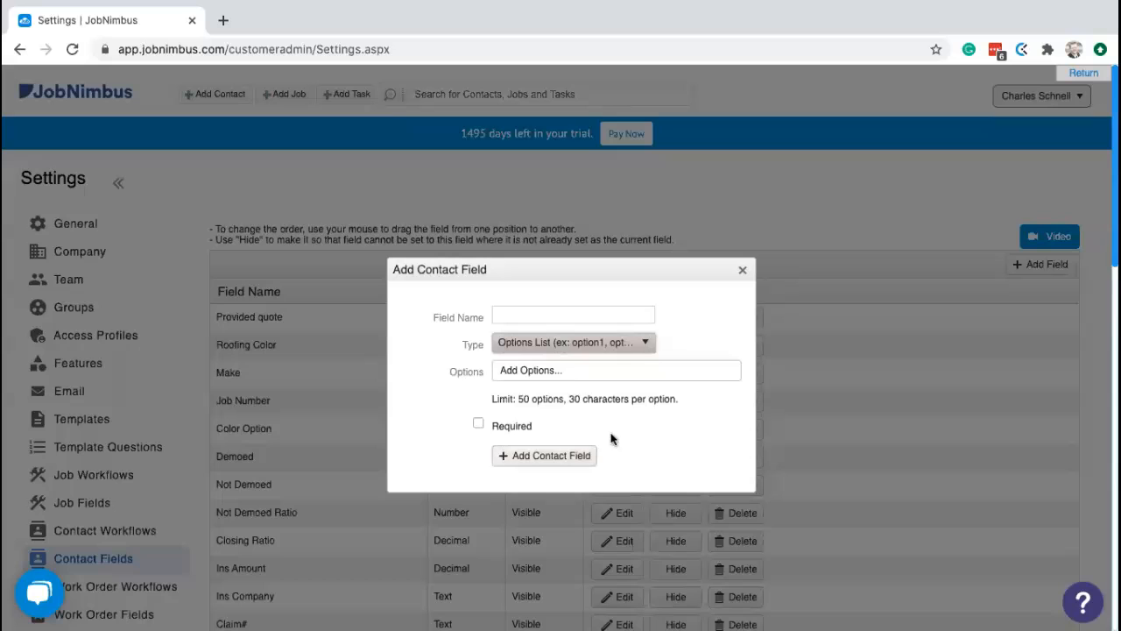
# - Enter choices Option 1 and Option 2, mark the field required, then discard the new field
pyautogui.click(573, 372)
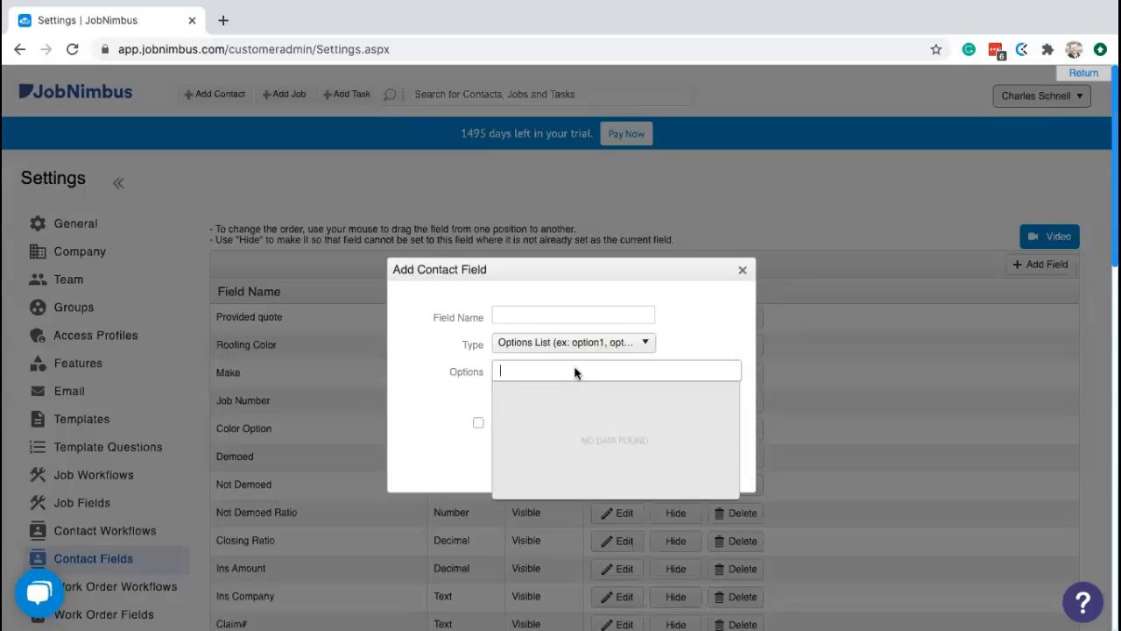
pyautogui.write('Option')
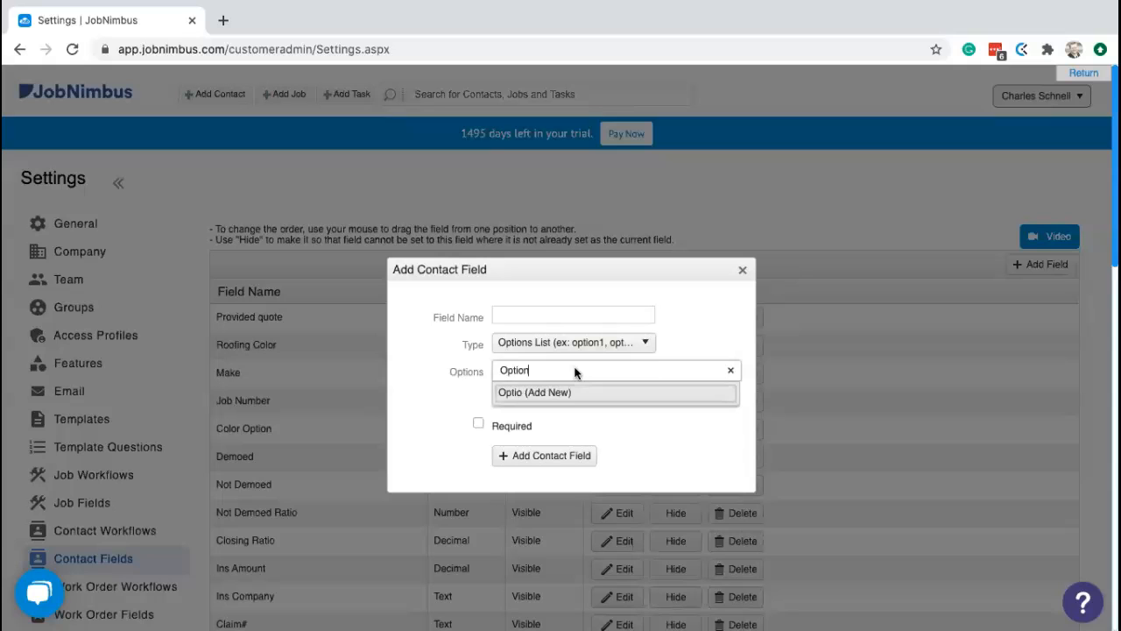
pyautogui.write(' 1')
pyautogui.click(581, 393)
pyautogui.write('Op')
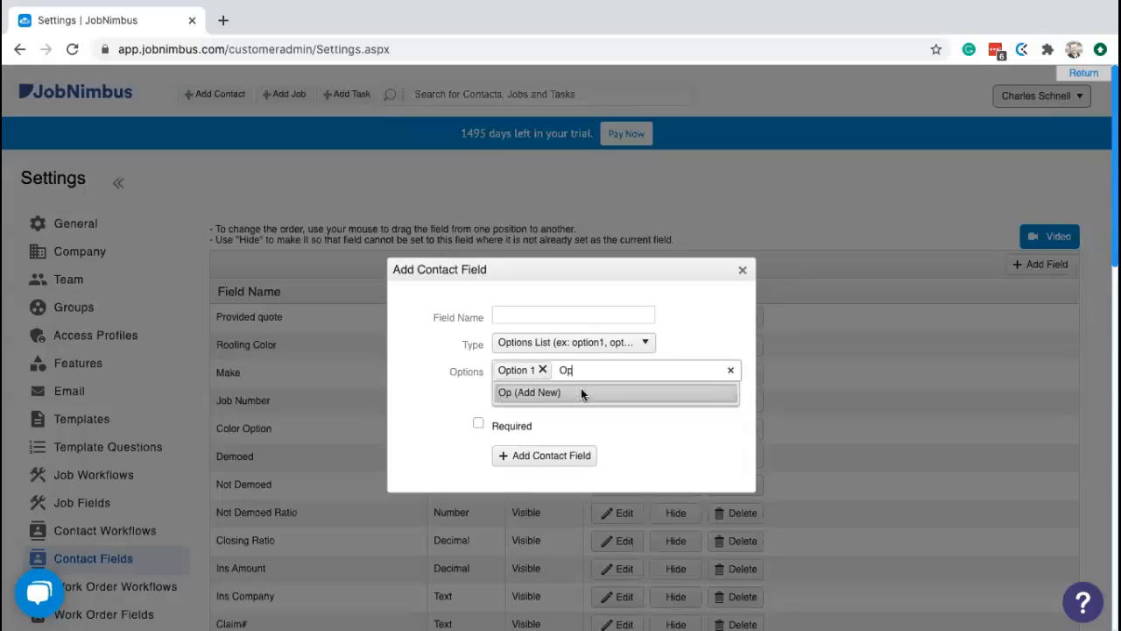
pyautogui.write('tion 2')
pyautogui.click(582, 393)
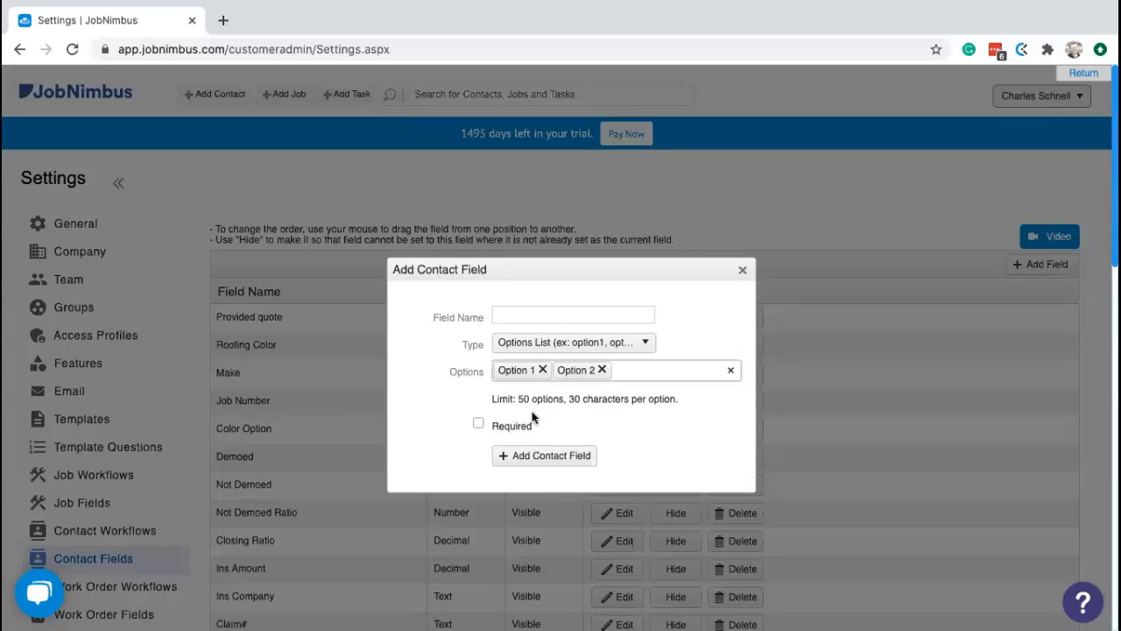
pyautogui.click(479, 423)
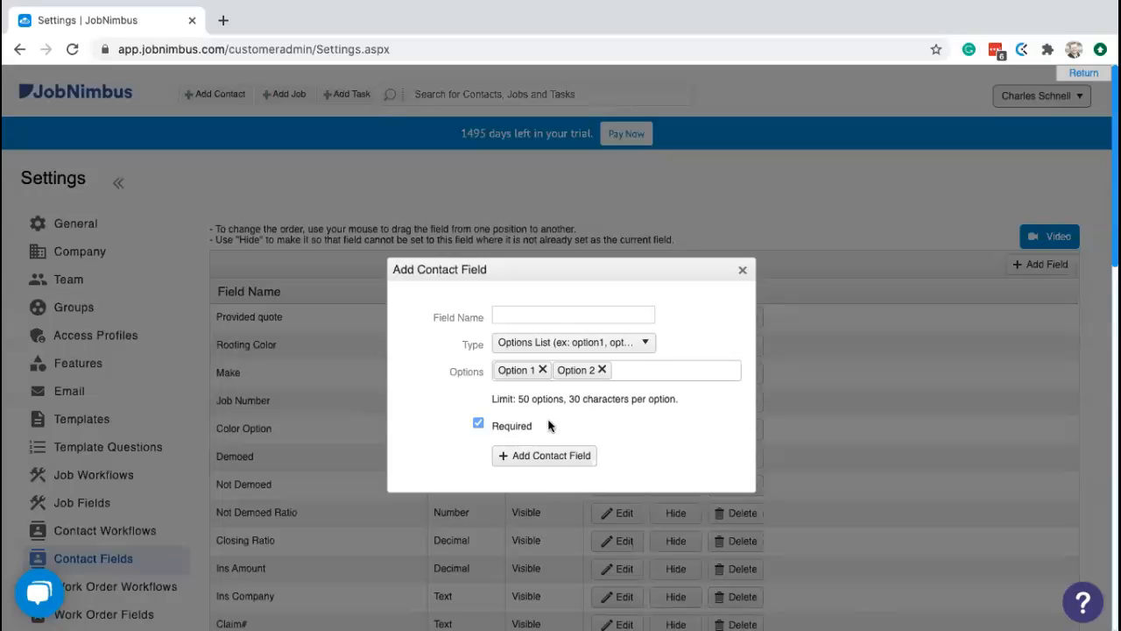
pyautogui.click(742, 271)
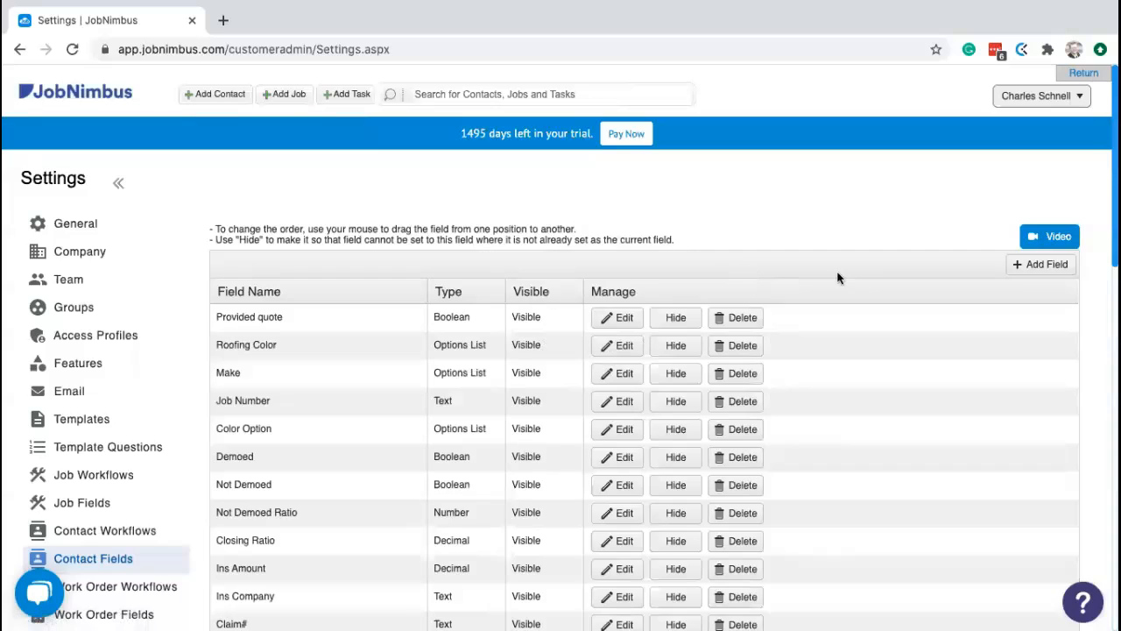
# - Start a new contact, toggle Provided quote and preview the Roofing Color choices without picking one
pyautogui.click(215, 96)
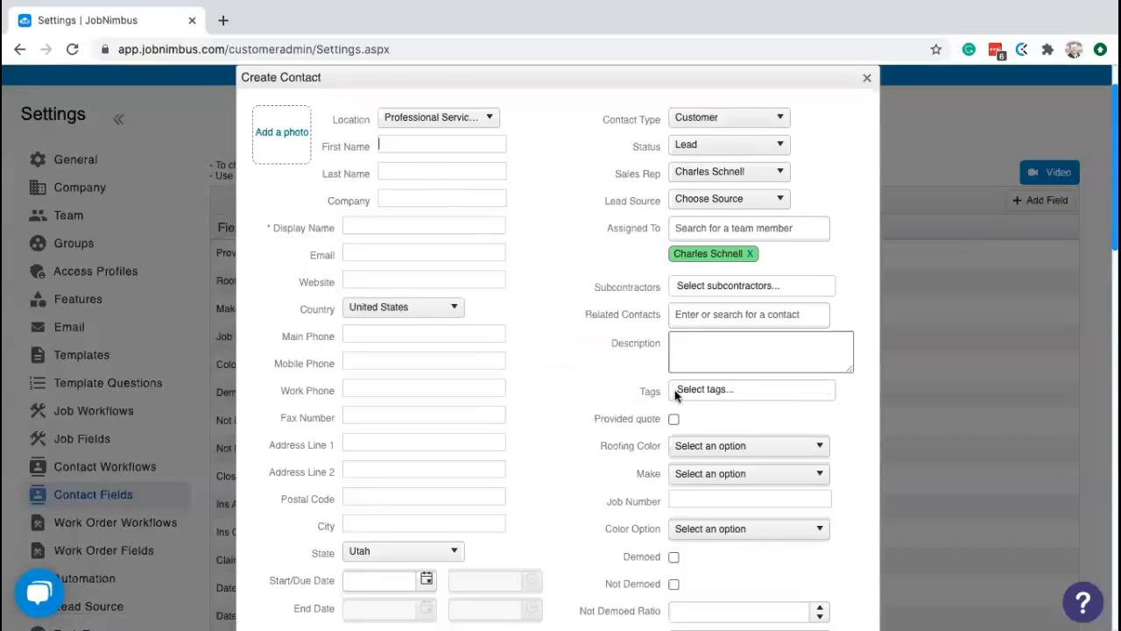
pyautogui.scroll(-1, 662, 386)
pyautogui.scroll(-1, 661, 386)
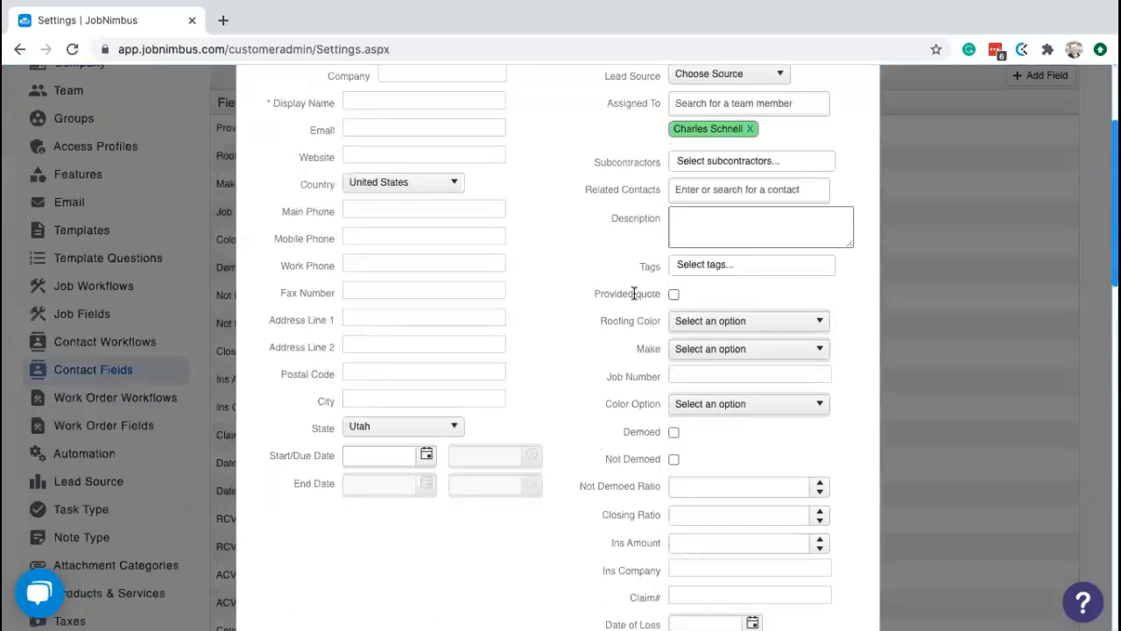
pyautogui.scroll(-4, 636, 293)
pyautogui.scroll(-7, 636, 299)
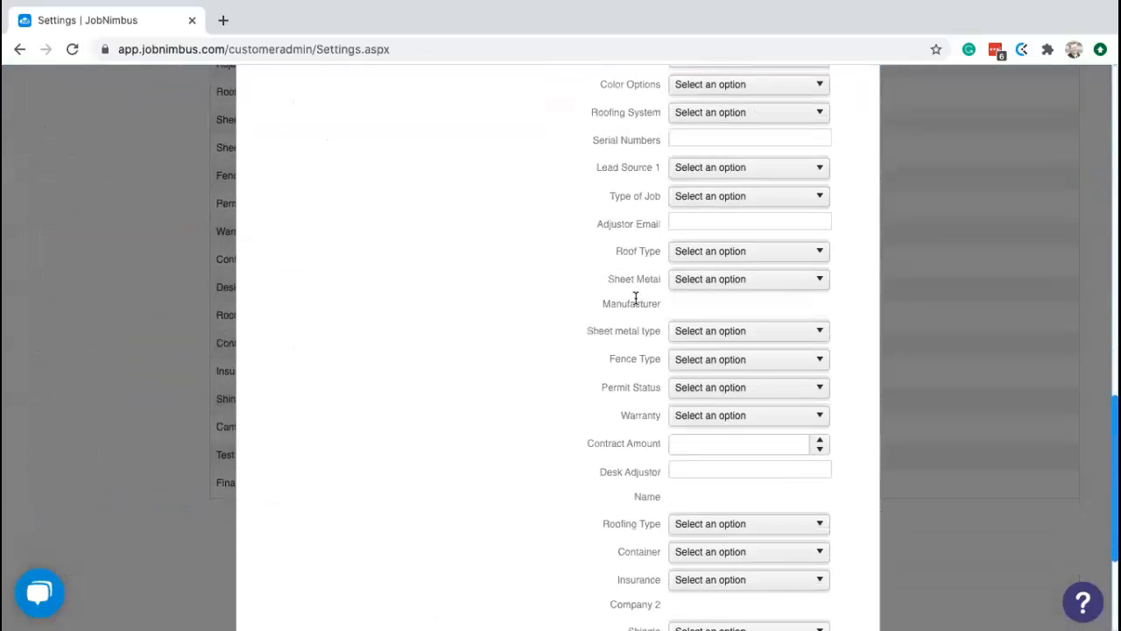
pyautogui.scroll(9, 636, 299)
pyautogui.scroll(4, 636, 299)
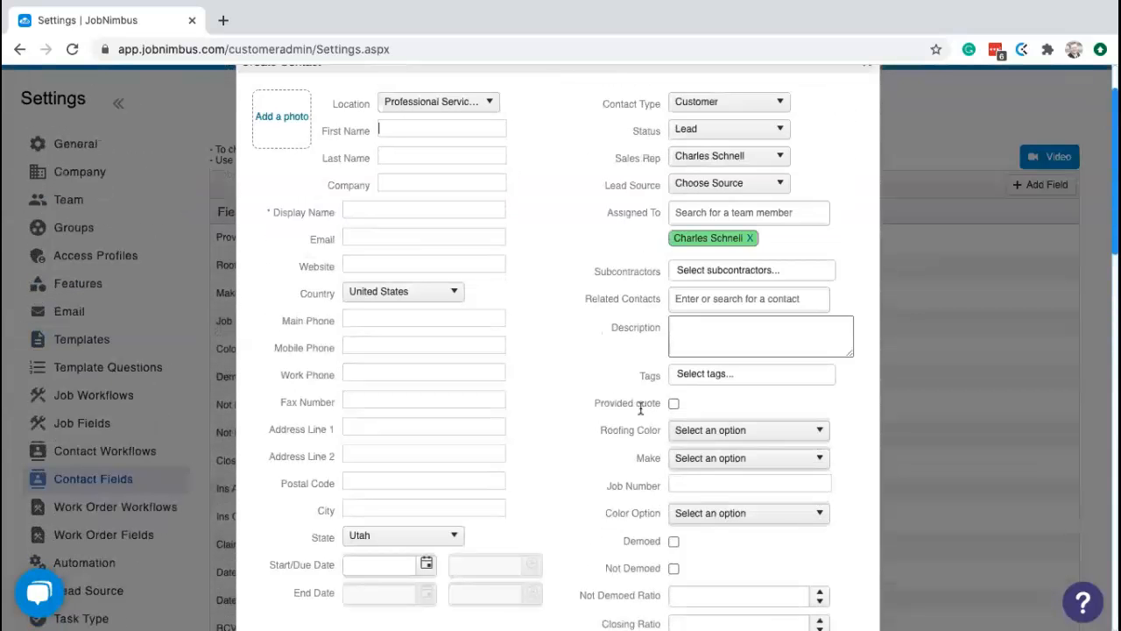
pyautogui.click(675, 403)
pyautogui.click(736, 431)
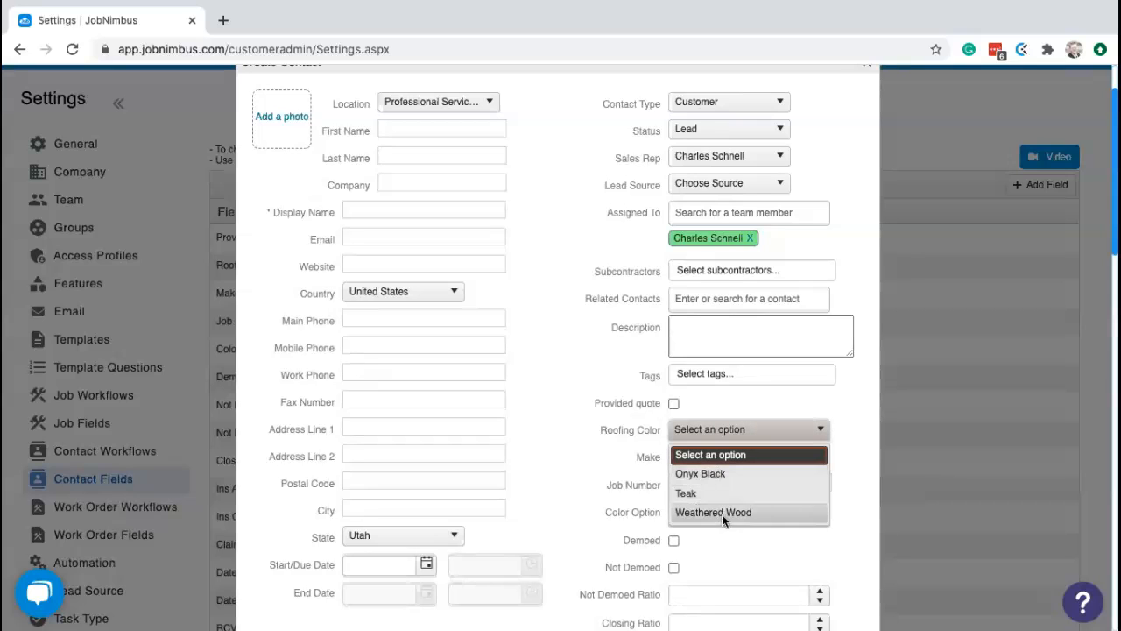
pyautogui.click(779, 431)
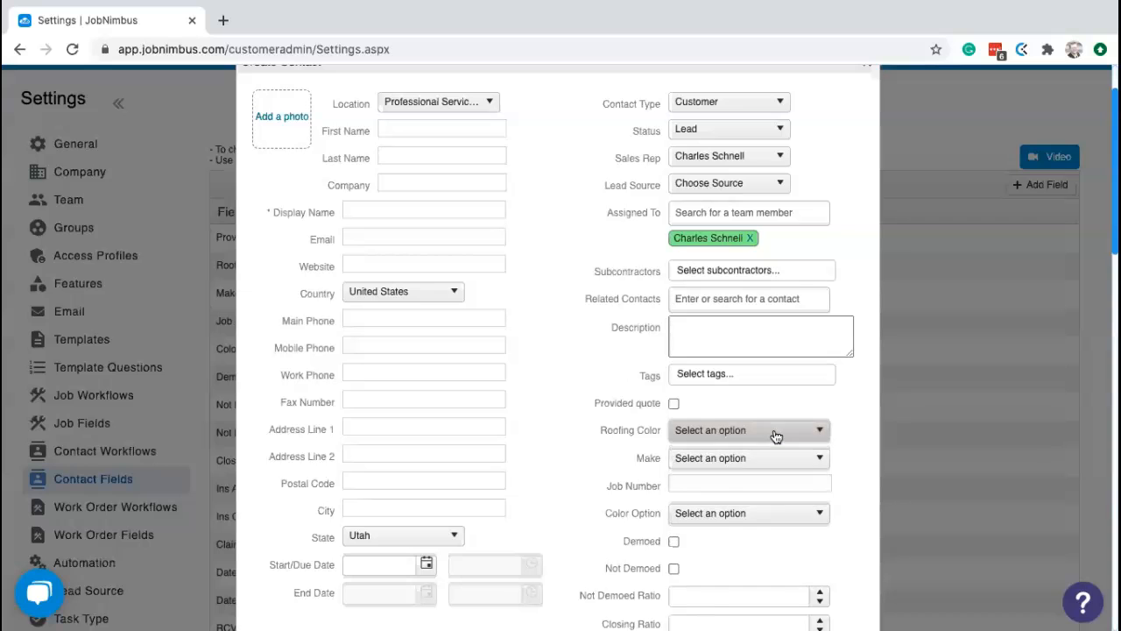
# - Enter 123abc in Not Demoed Ratio, then type and delete test text in Ins Company
pyautogui.click(704, 484)
pyautogui.scroll(-3, 704, 484)
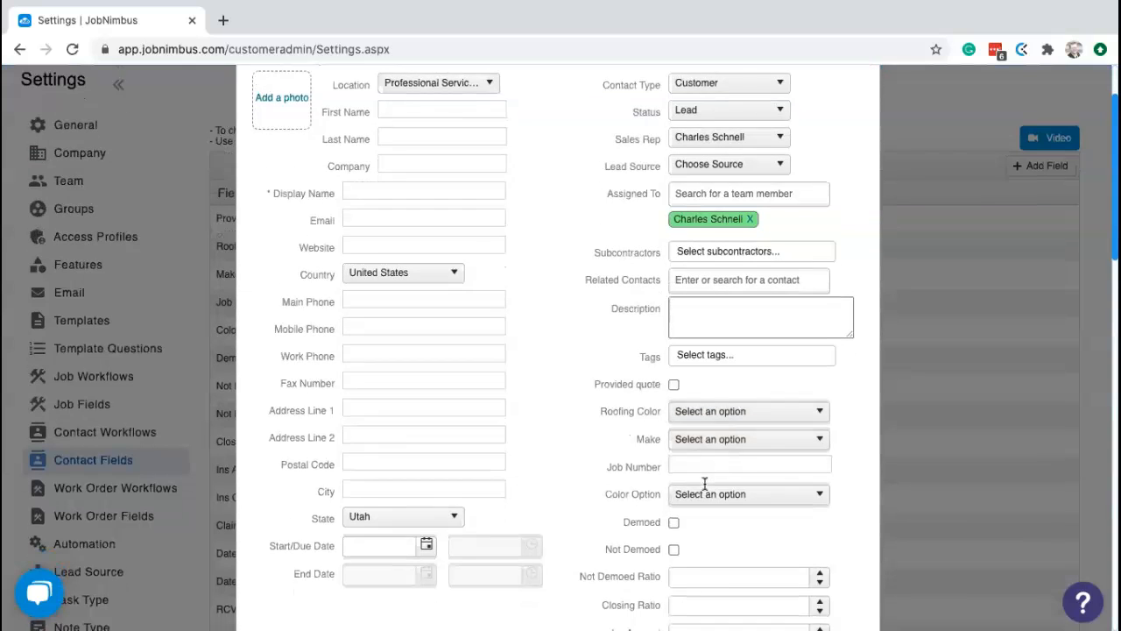
pyautogui.click(707, 473)
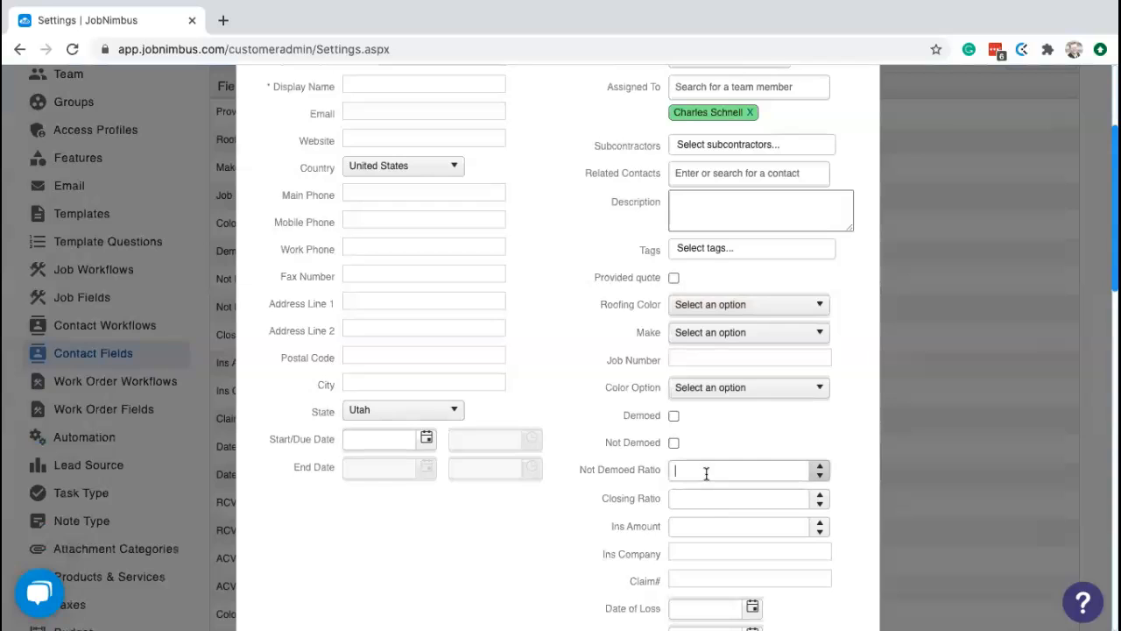
pyautogui.write('123')
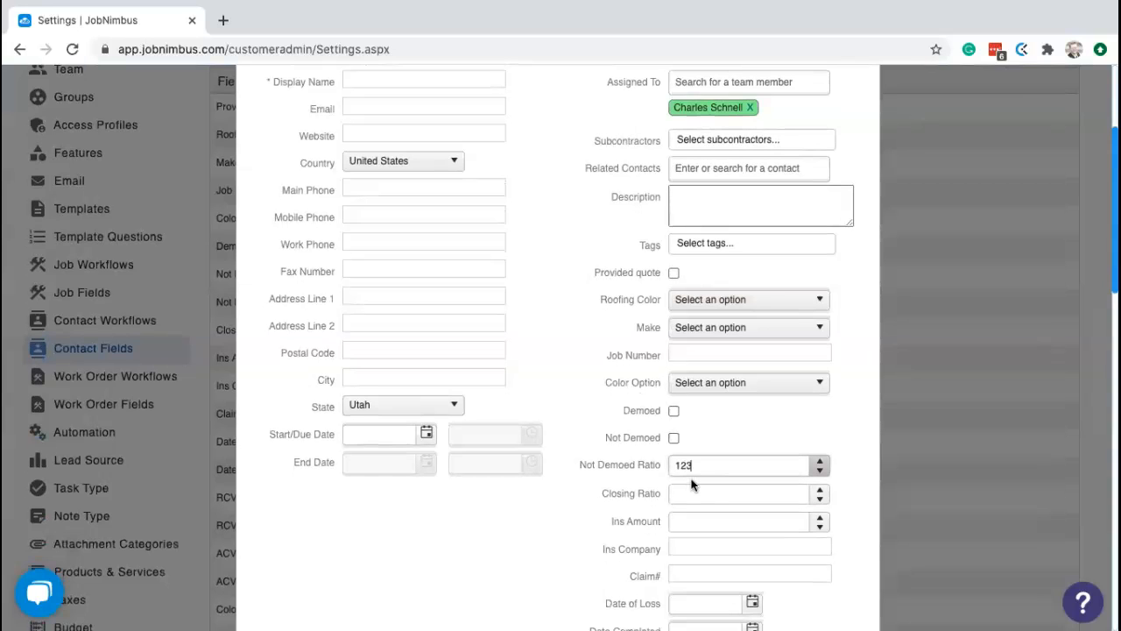
pyautogui.write('abc')
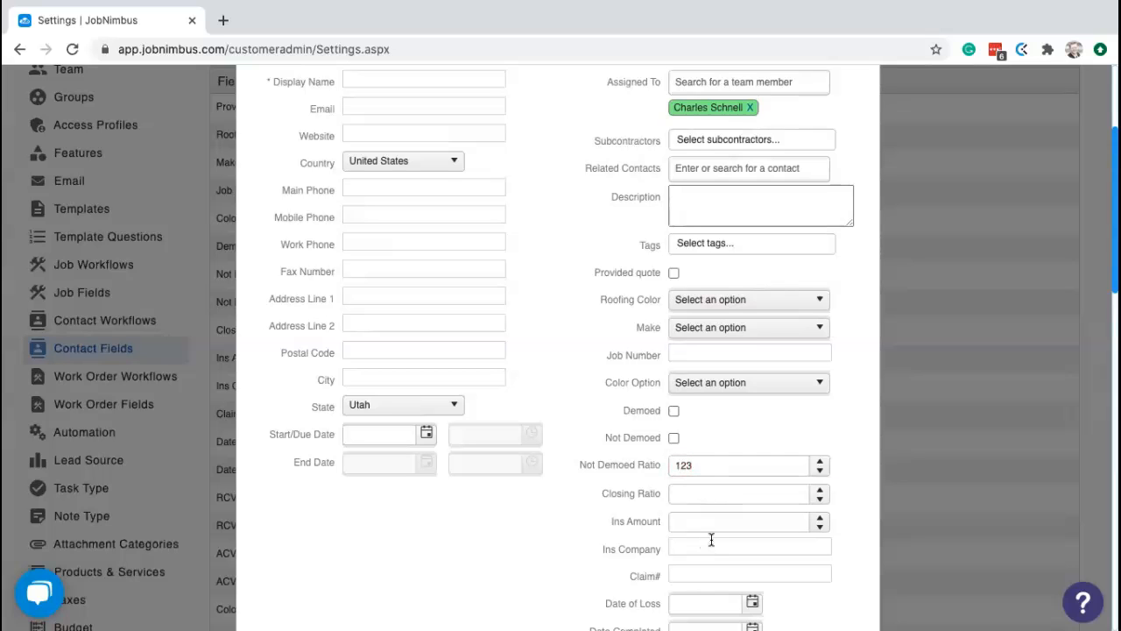
pyautogui.scroll(-1, 709, 541)
pyautogui.click(727, 501)
pyautogui.write('rfoeghouwoiw498t24')
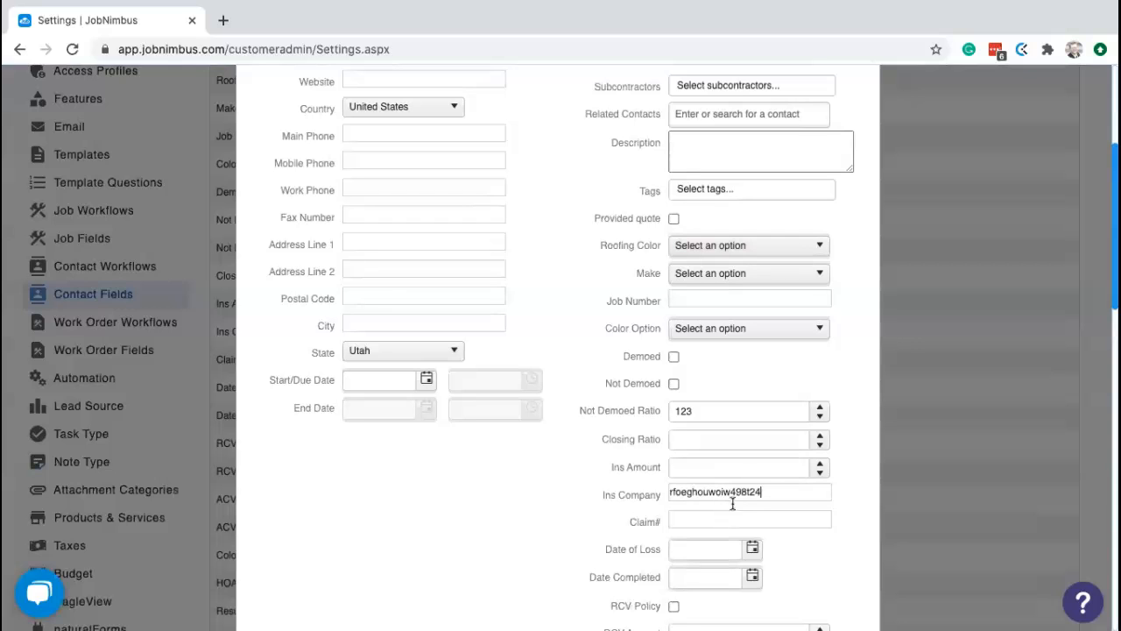
pyautogui.moveTo(774, 492); pyautogui.dragTo(652, 492)
pyautogui.press('BackSpace')
pyautogui.scroll(5, 863, 465)
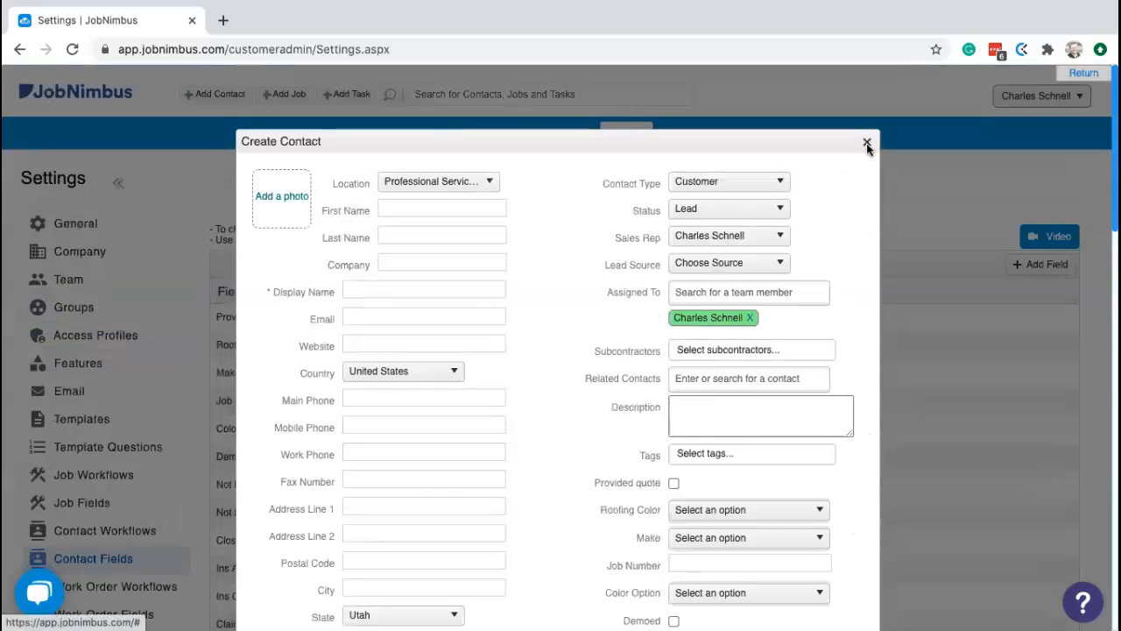
# - Close the contact form and drag Color Option below Make, checking the order in a new contact form
pyautogui.click(866, 143)
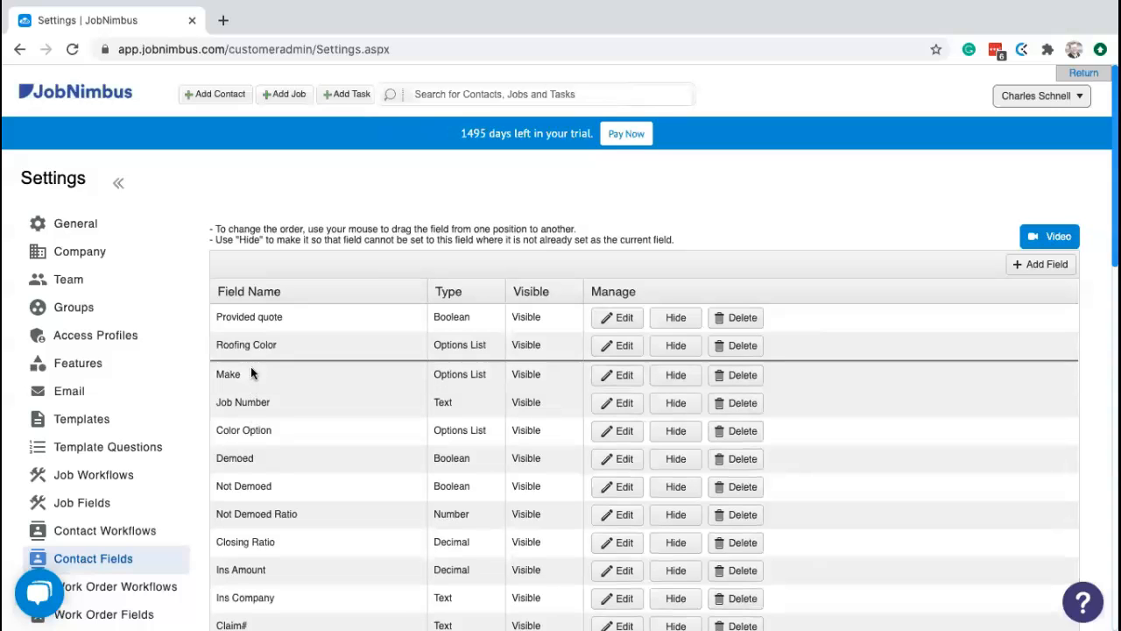
pyautogui.moveTo(256, 313); pyautogui.dragTo(256, 309)
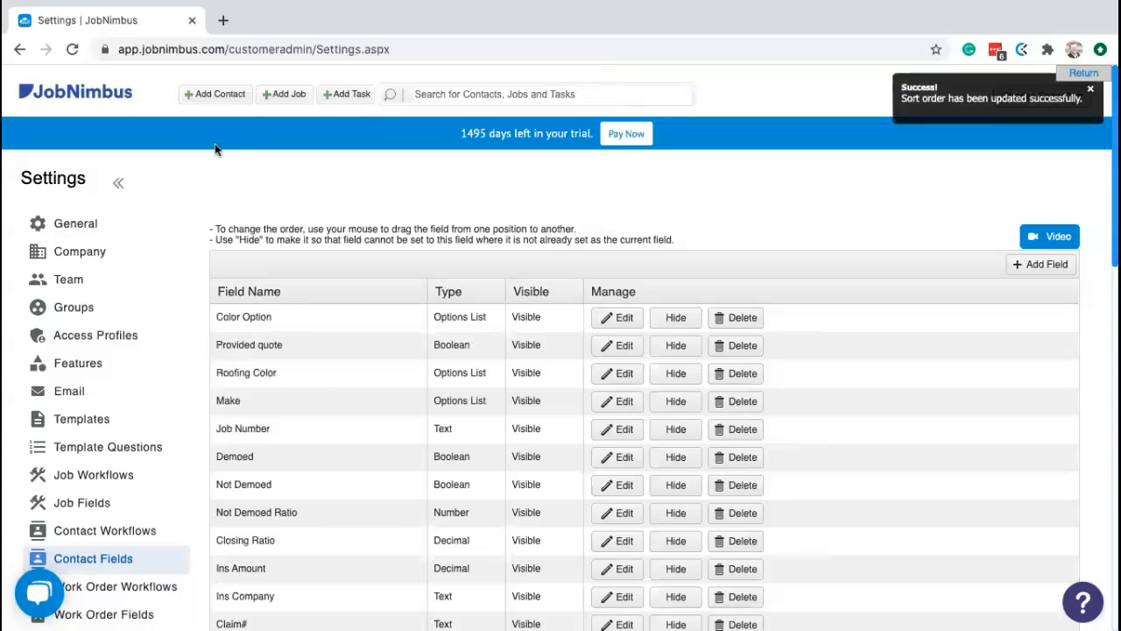
pyautogui.click(235, 94)
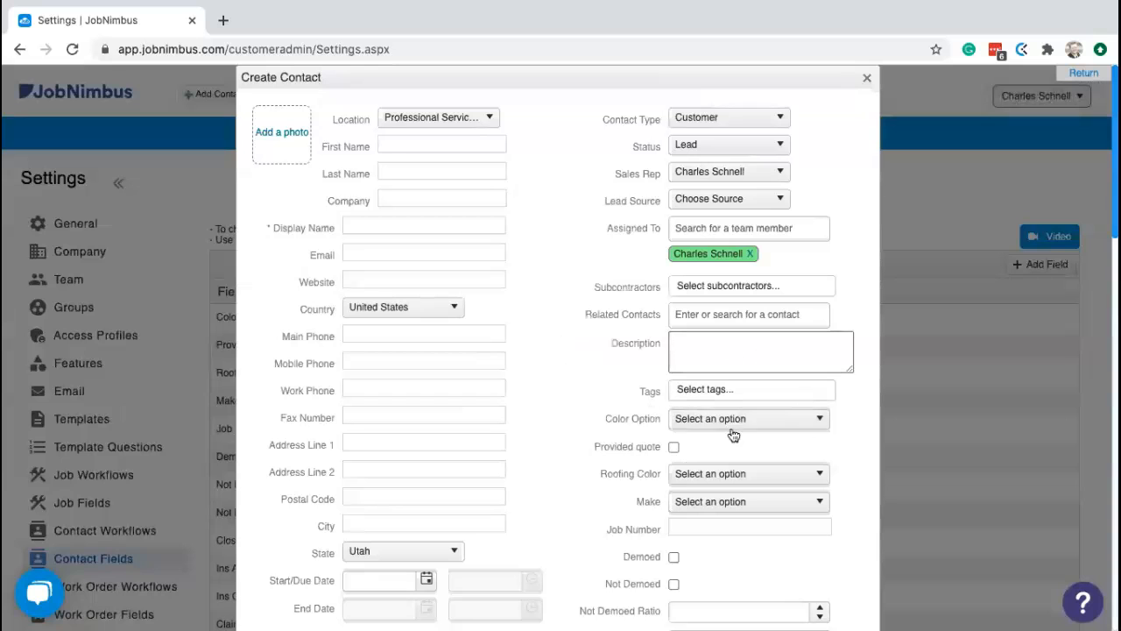
pyautogui.click(867, 77)
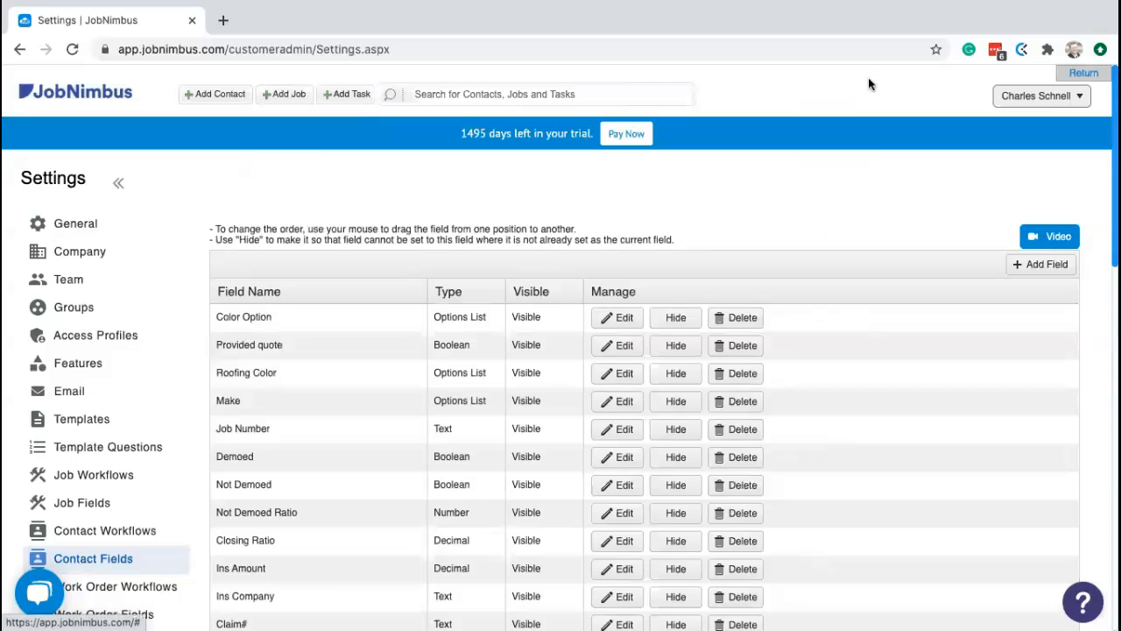
pyautogui.moveTo(261, 318); pyautogui.dragTo(260, 426)
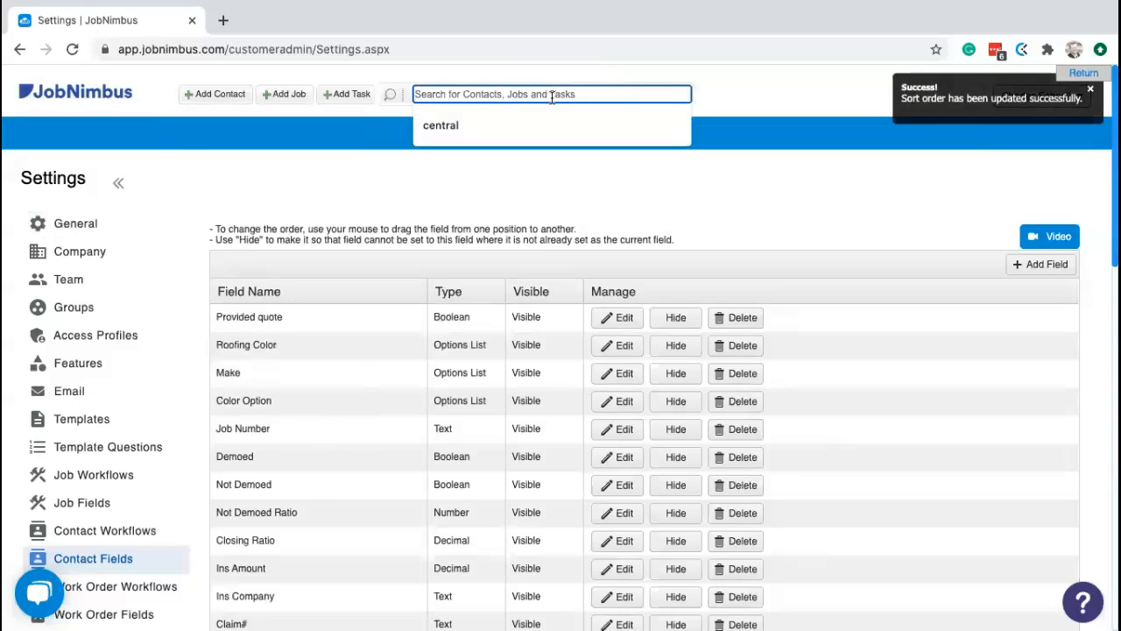
# - Search for and open the In Progress customer contact, then go to Reports
pyautogui.write('gina')
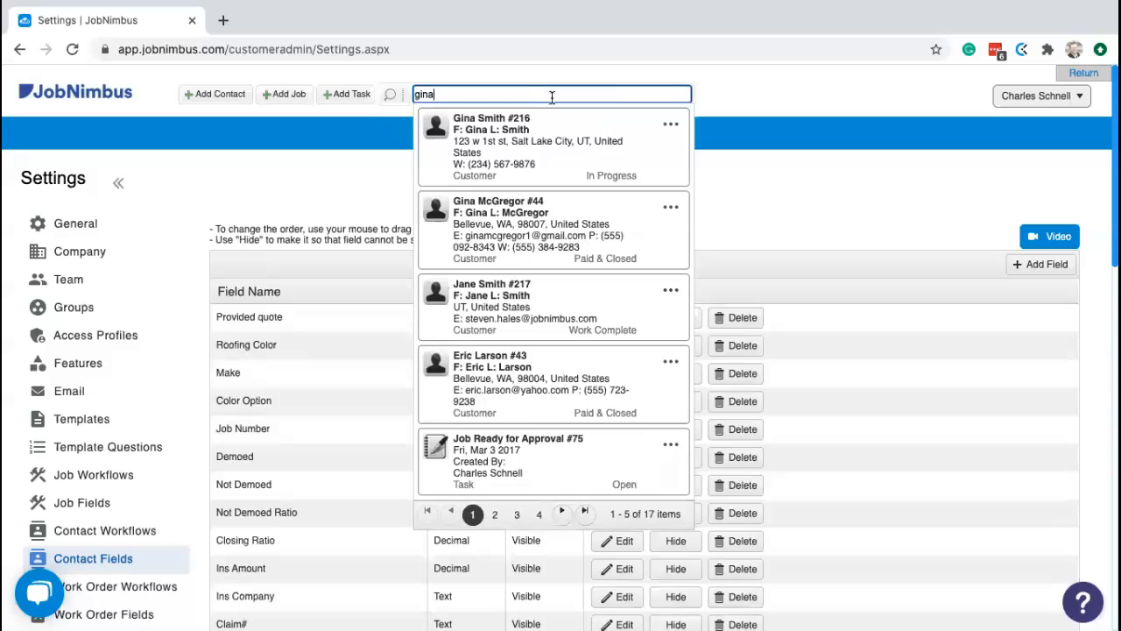
pyautogui.click(571, 132)
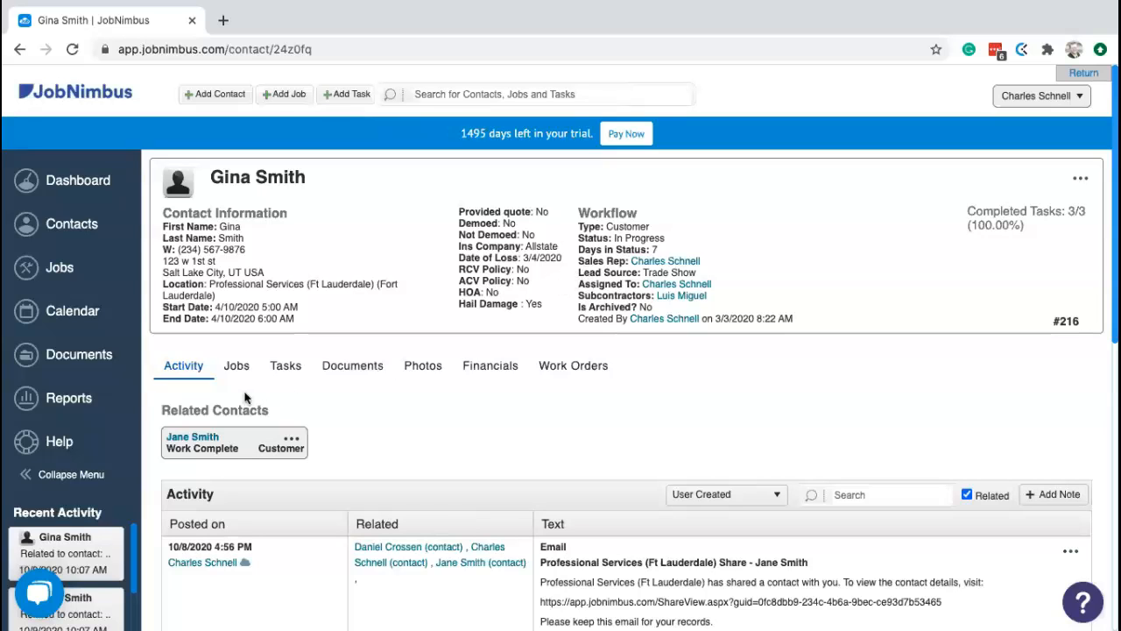
pyautogui.click(69, 400)
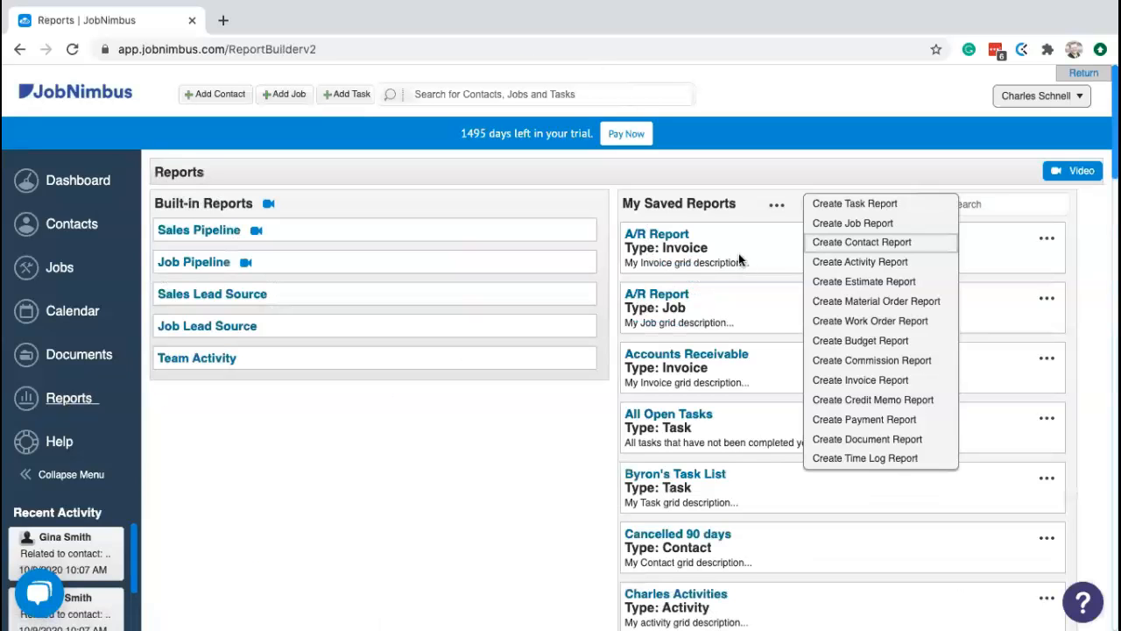
# - Start a new contact report and add a Roofing Color column
pyautogui.click(863, 243)
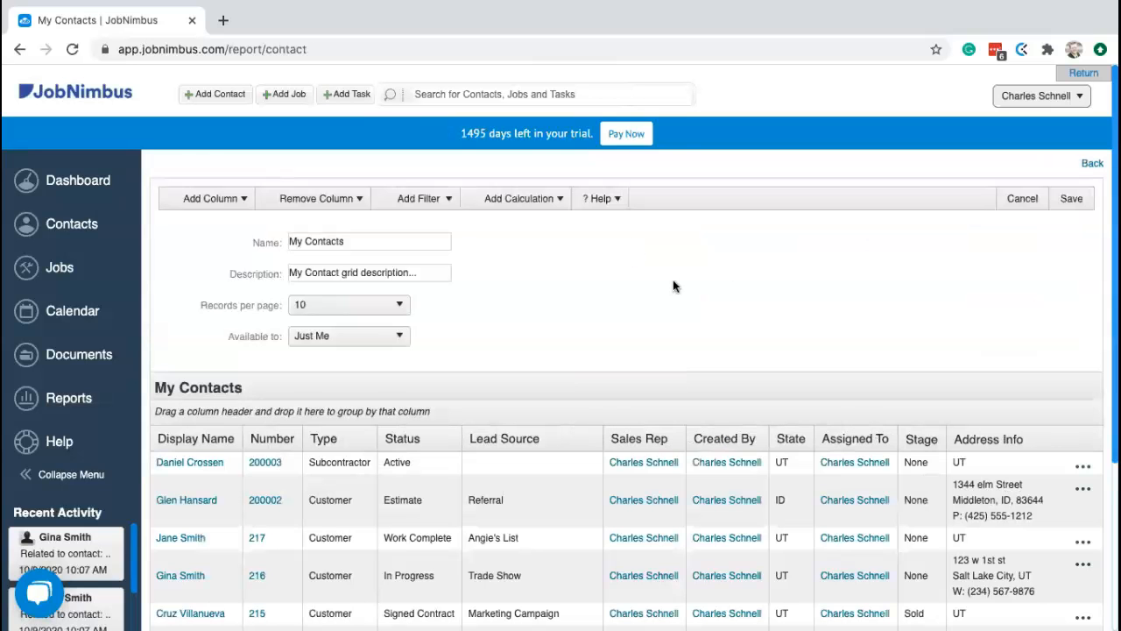
pyautogui.click(224, 200)
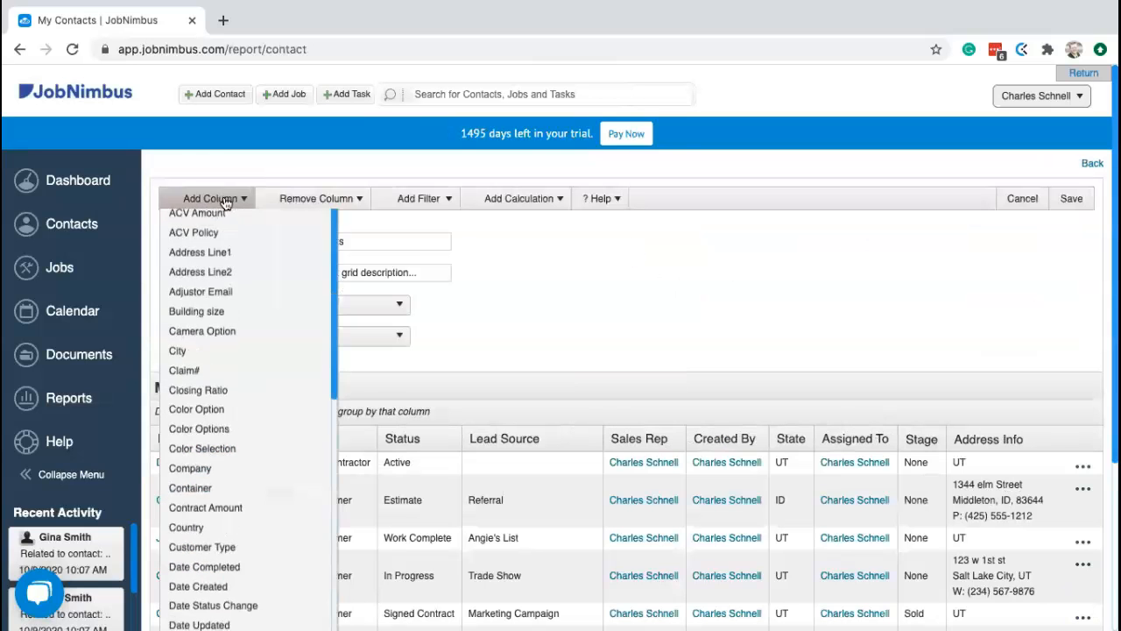
pyautogui.scroll(-12, 233, 329)
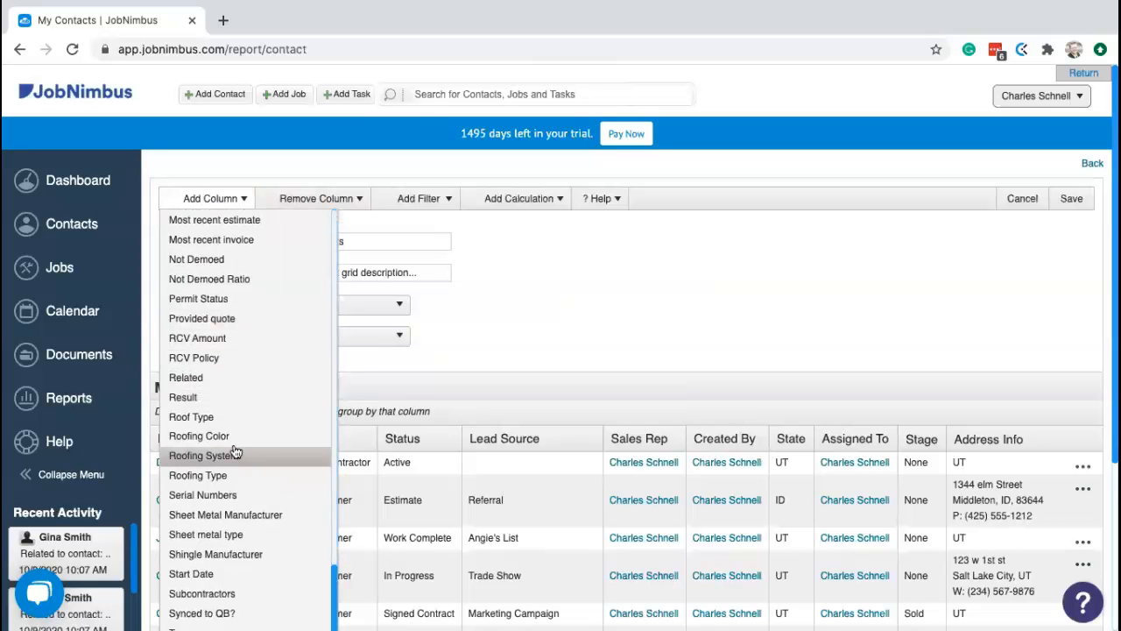
pyautogui.click(231, 442)
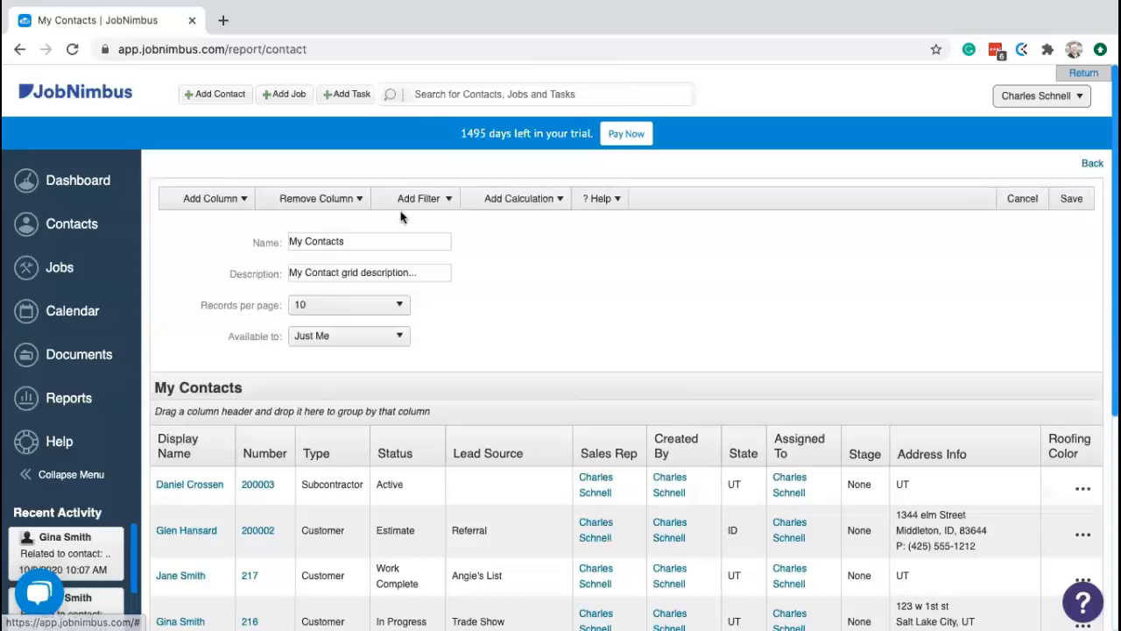
# - Filter the report to Demoed = True, apply it, then go back to the Reports list
pyautogui.click(421, 201)
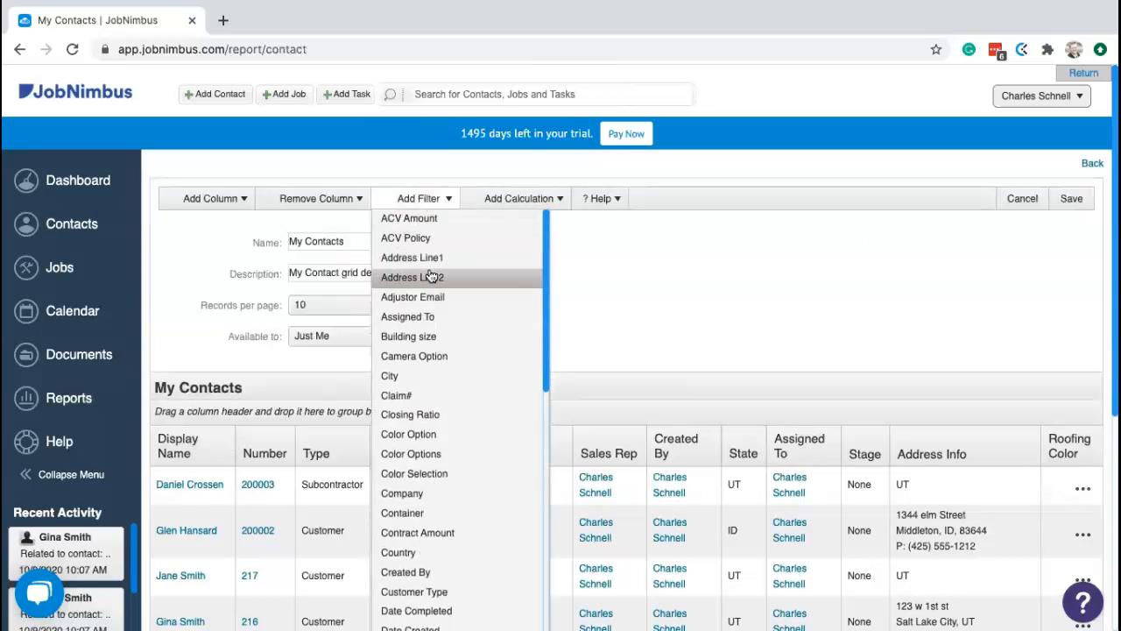
pyautogui.scroll(-1, 440, 366)
pyautogui.scroll(-2, 440, 366)
pyautogui.scroll(-1, 448, 364)
pyautogui.scroll(-2, 448, 368)
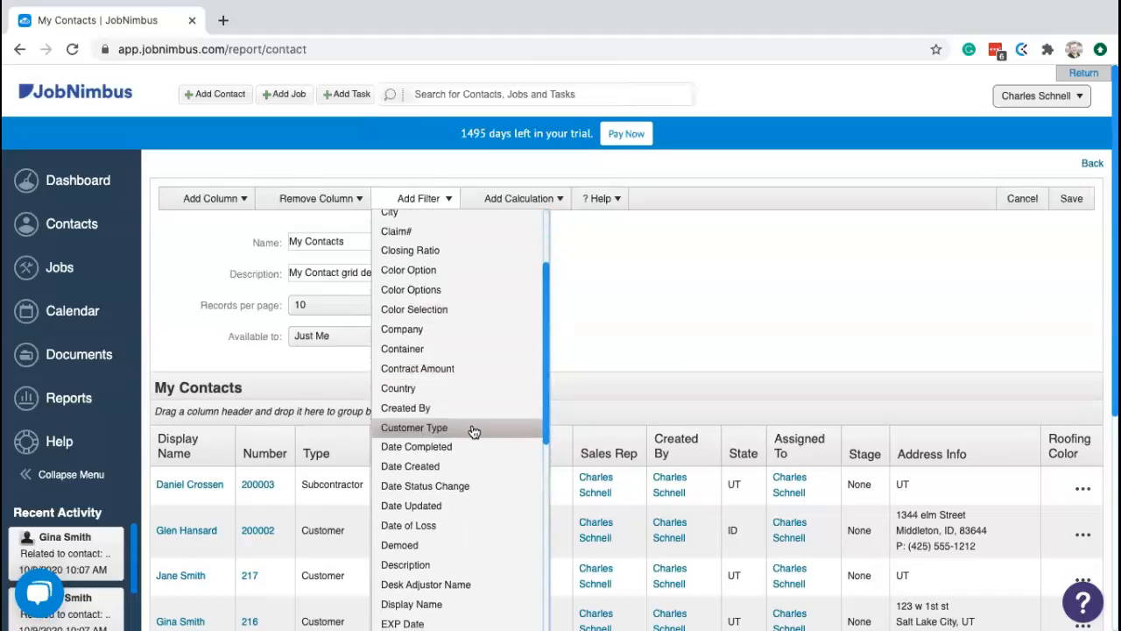
pyautogui.click(411, 547)
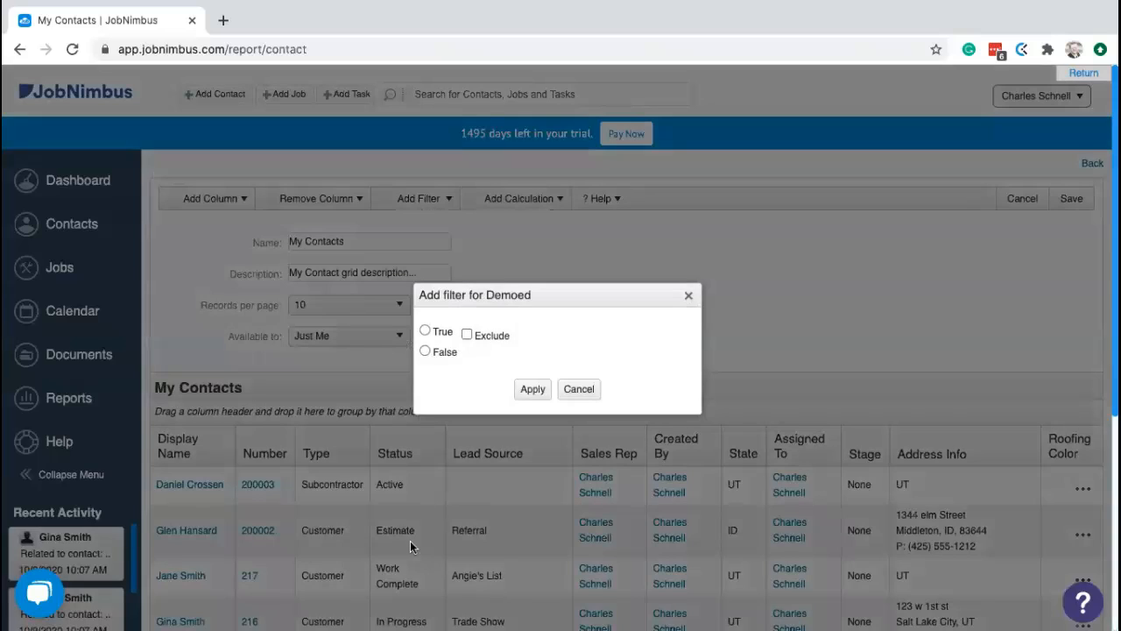
pyautogui.click(442, 333)
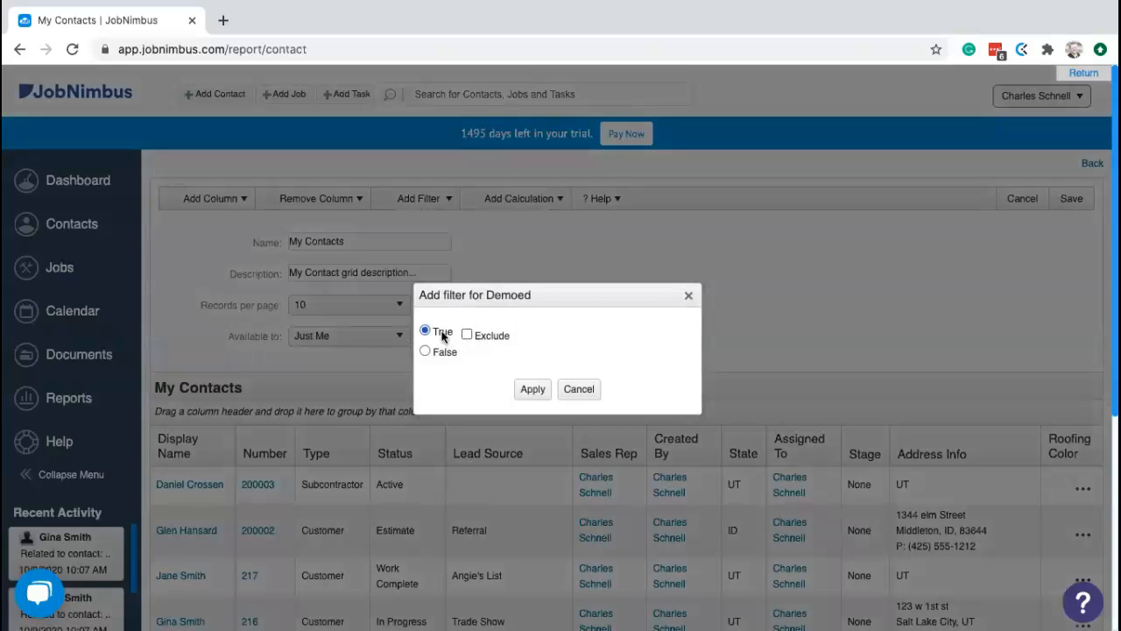
pyautogui.click(532, 388)
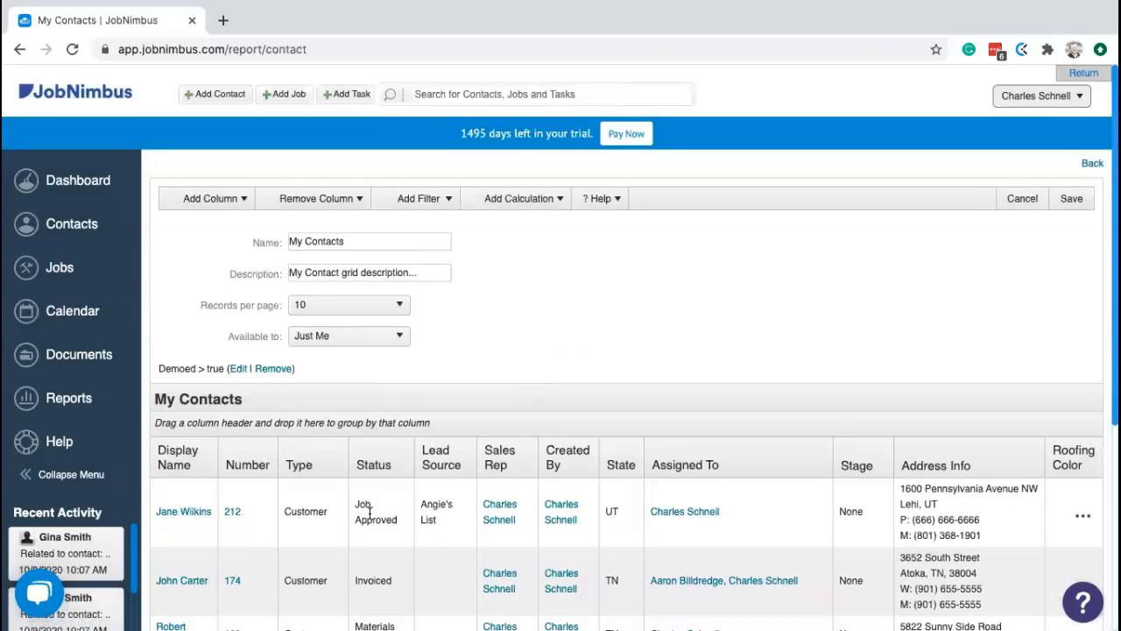
pyautogui.scroll(-5, 906, 395)
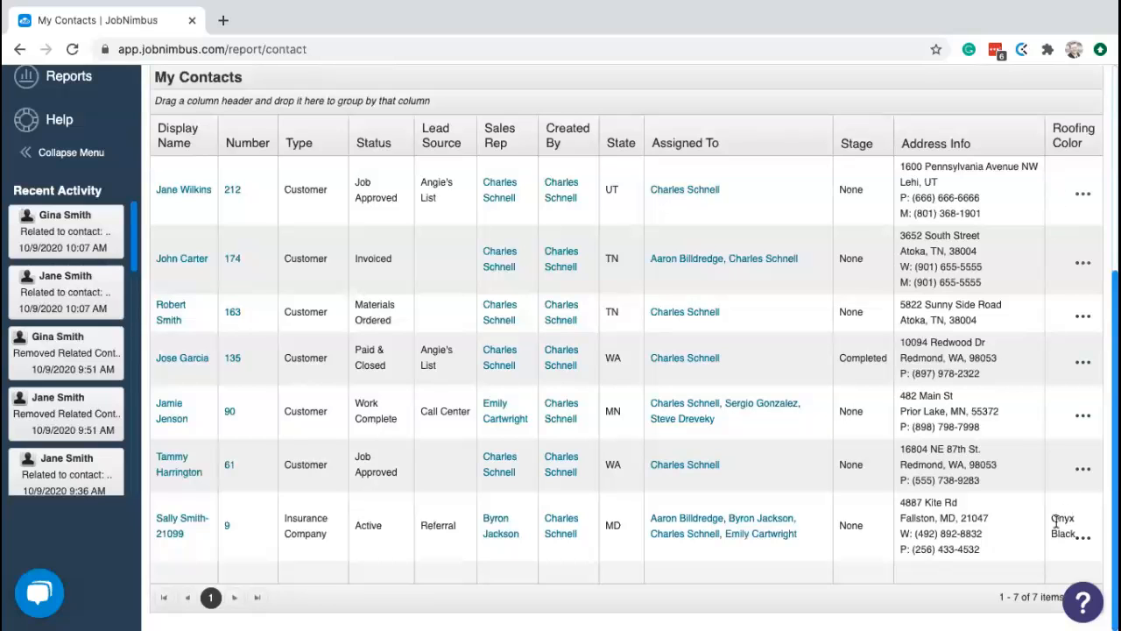
pyautogui.scroll(4, 718, 436)
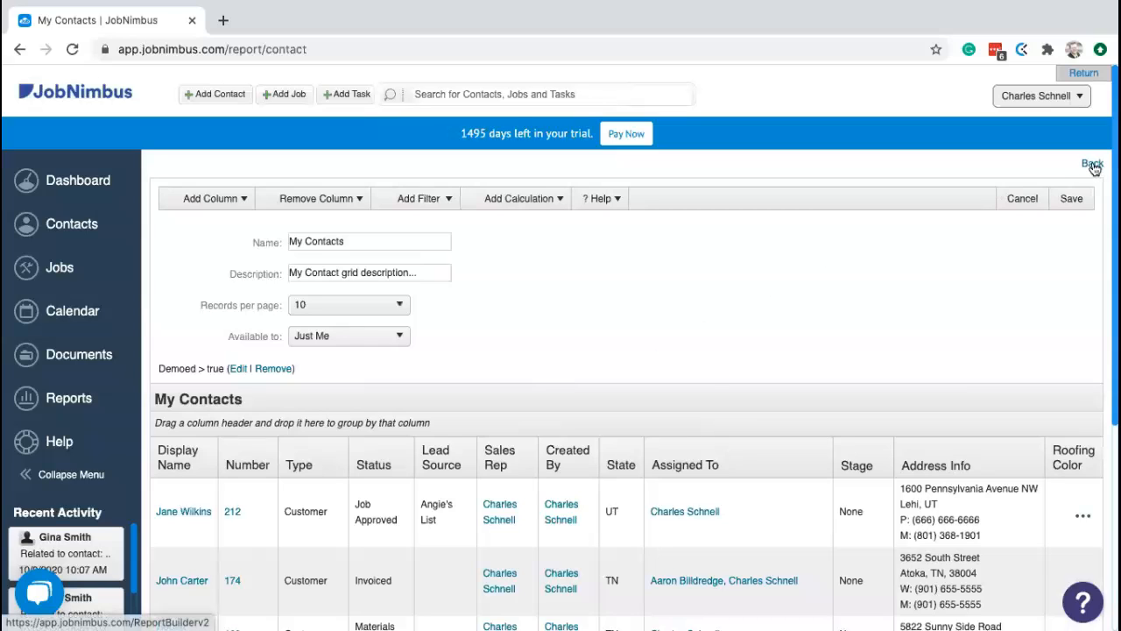
pyautogui.click(1093, 165)
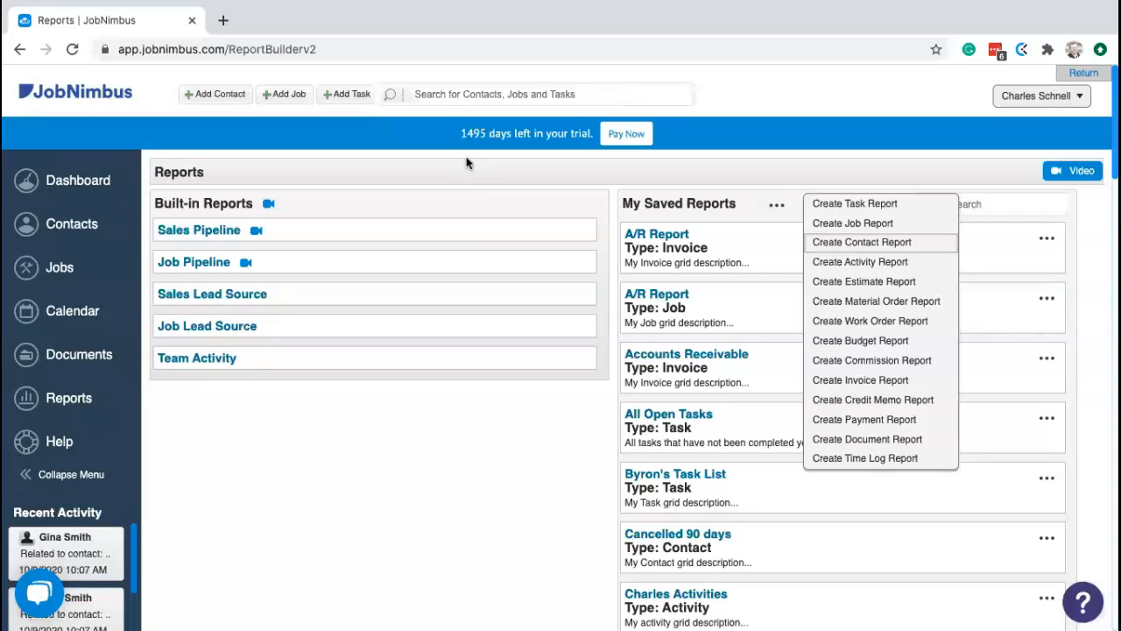
# - Find and open contact #217, view its Financials and empty Work Orders, then open its '...' menu
pyautogui.click(455, 95)
pyautogui.write('jan')
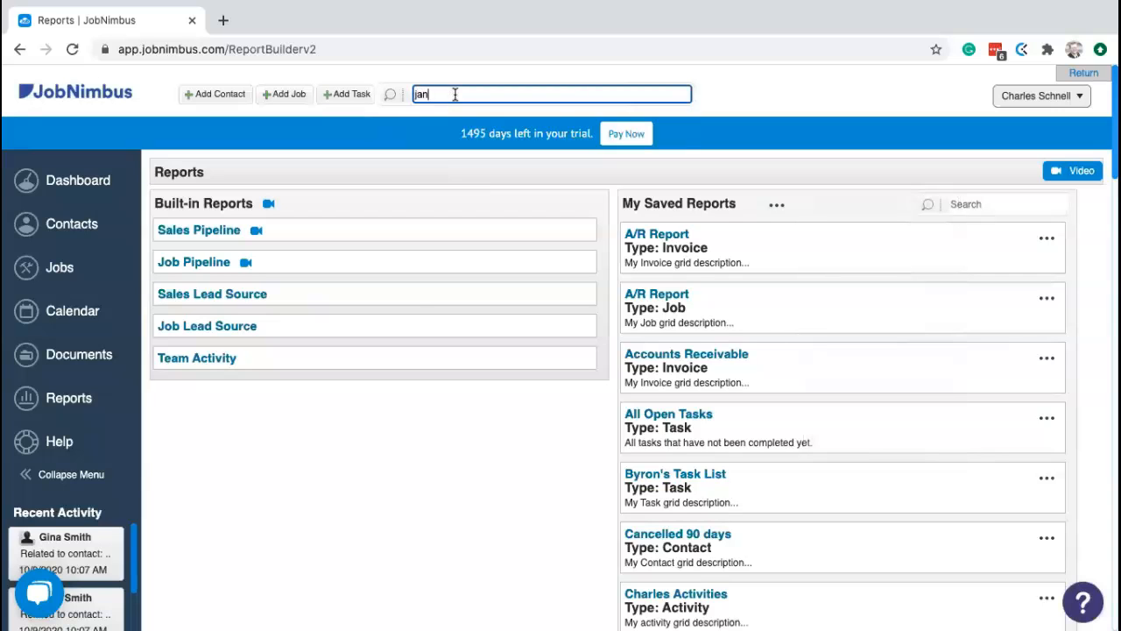
pyautogui.write('e')
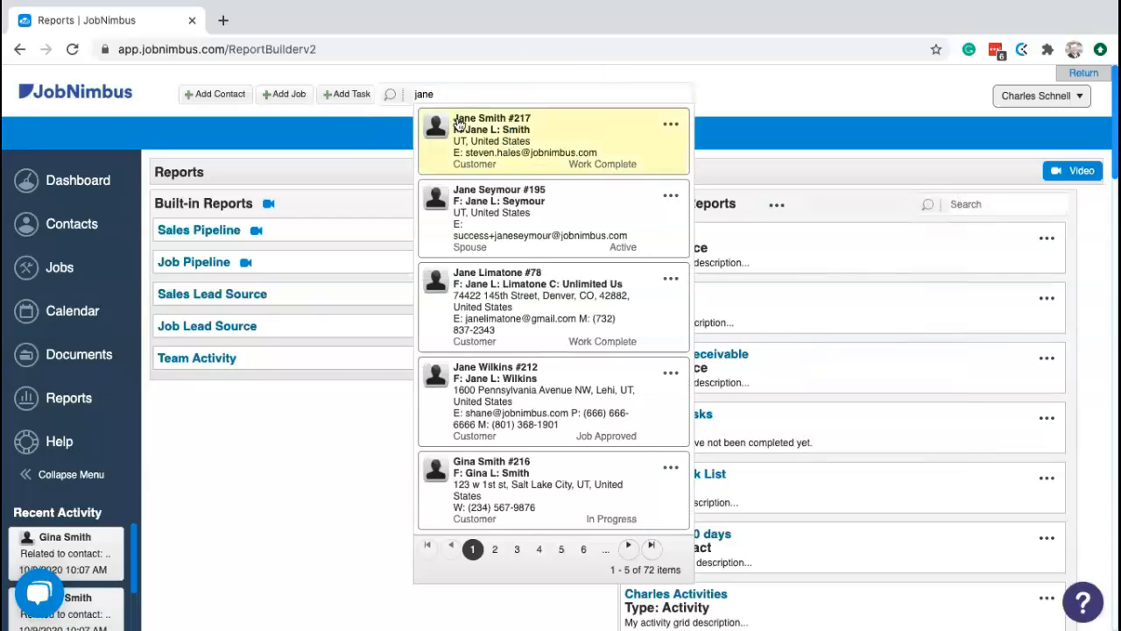
pyautogui.click(458, 125)
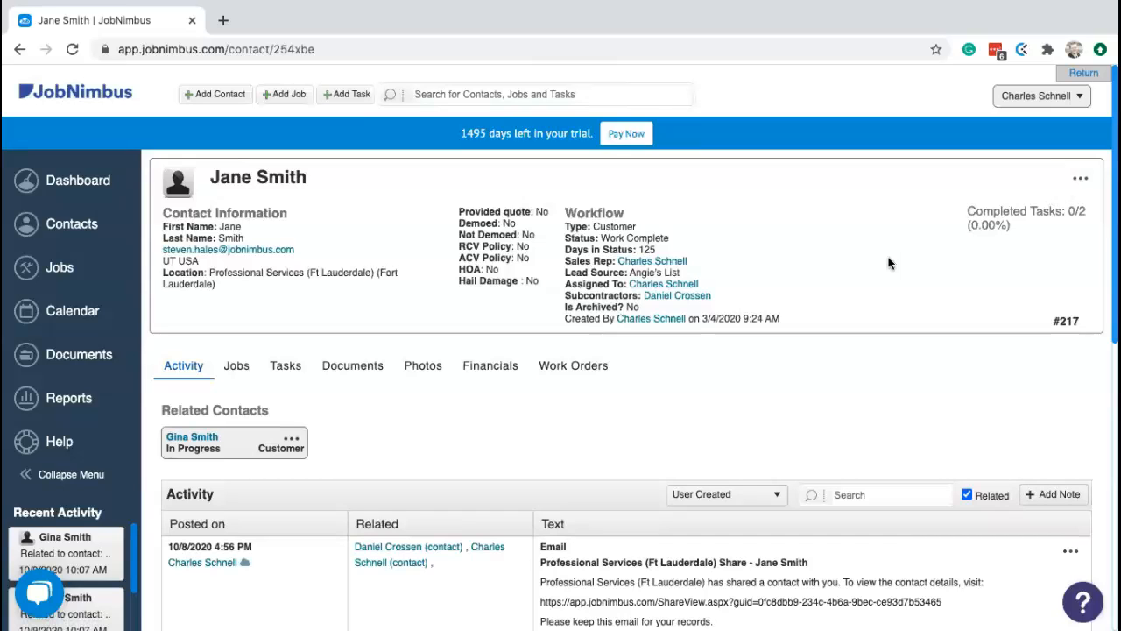
pyautogui.click(500, 367)
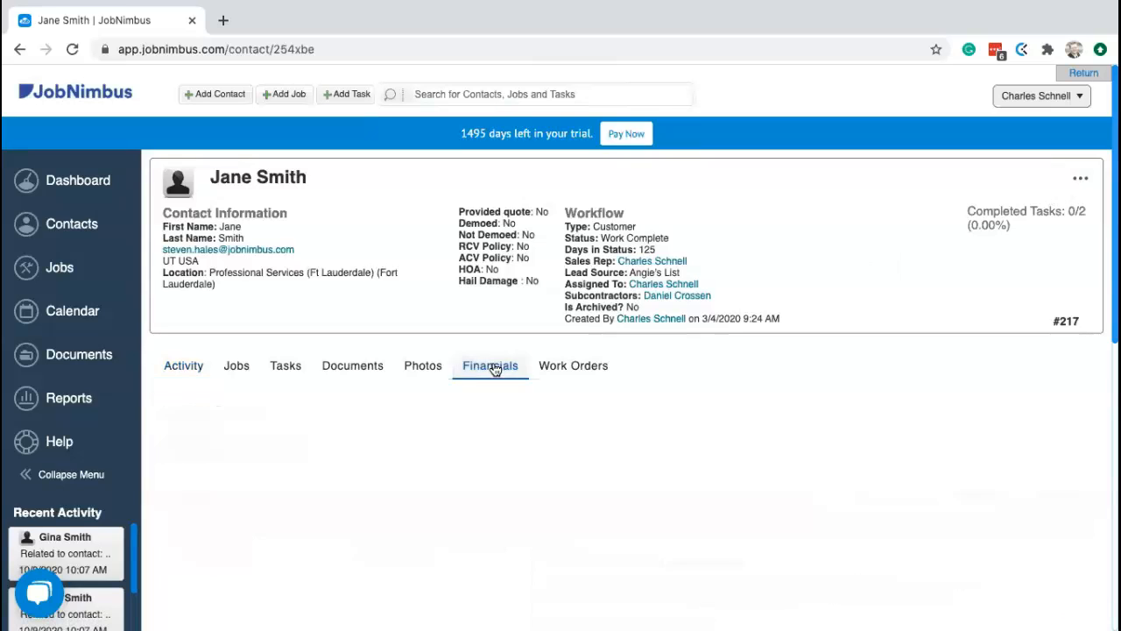
pyautogui.click(565, 367)
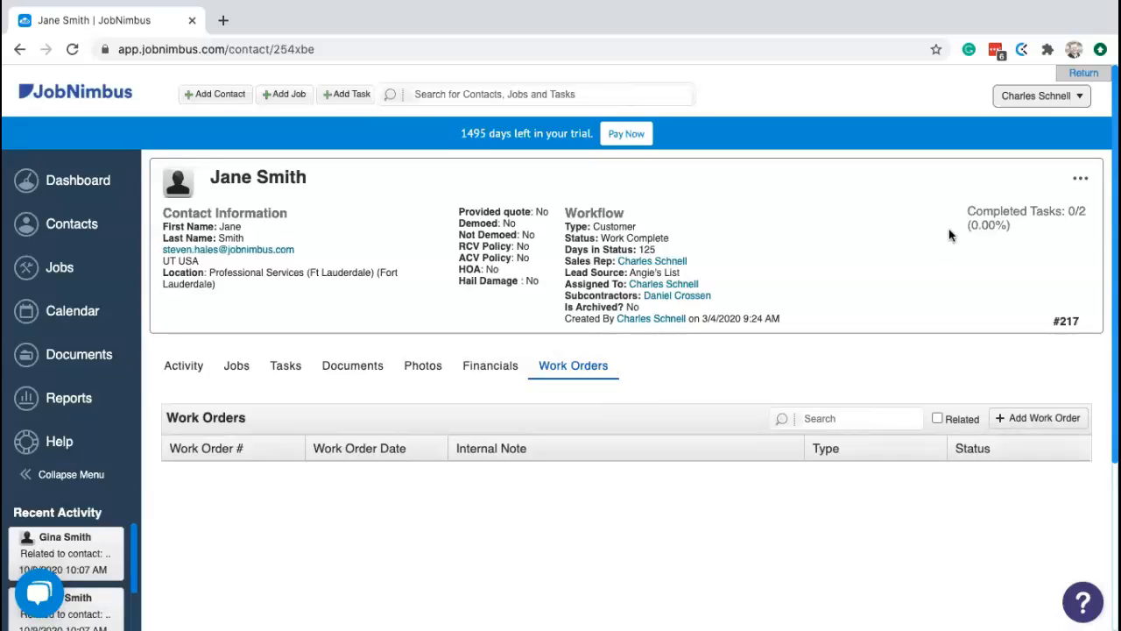
pyautogui.click(1081, 182)
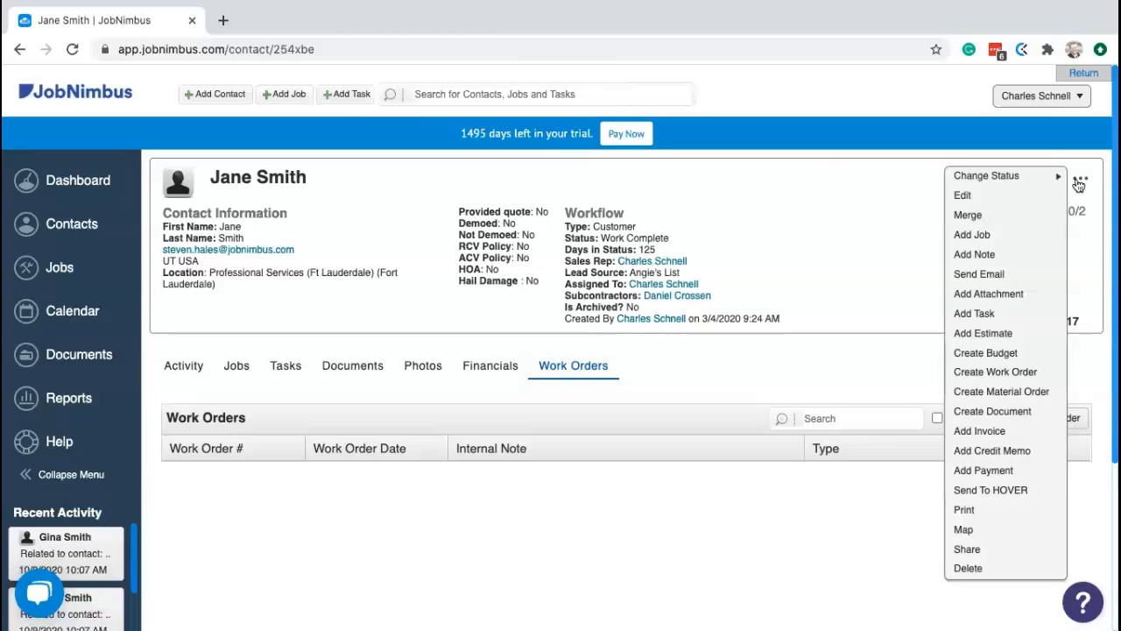
pyautogui.moveTo(1028, 179)
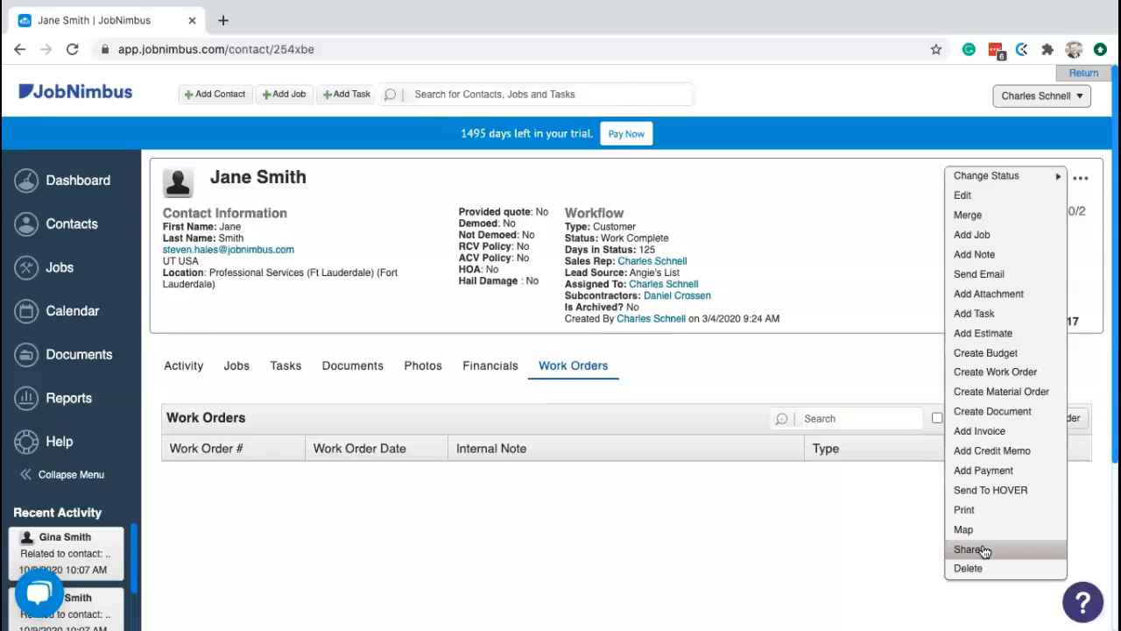
# - Choose Share from contact #217's actions menu and move the Share dialog higher up
pyautogui.click(971, 549)
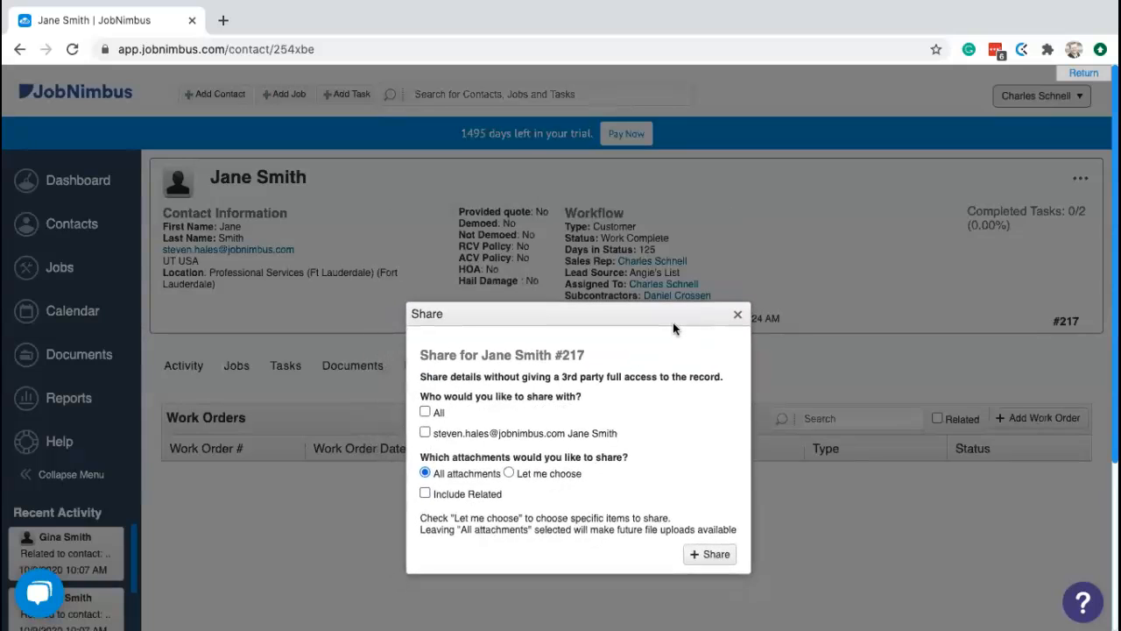
pyautogui.moveTo(672, 322); pyautogui.dragTo(663, 217)
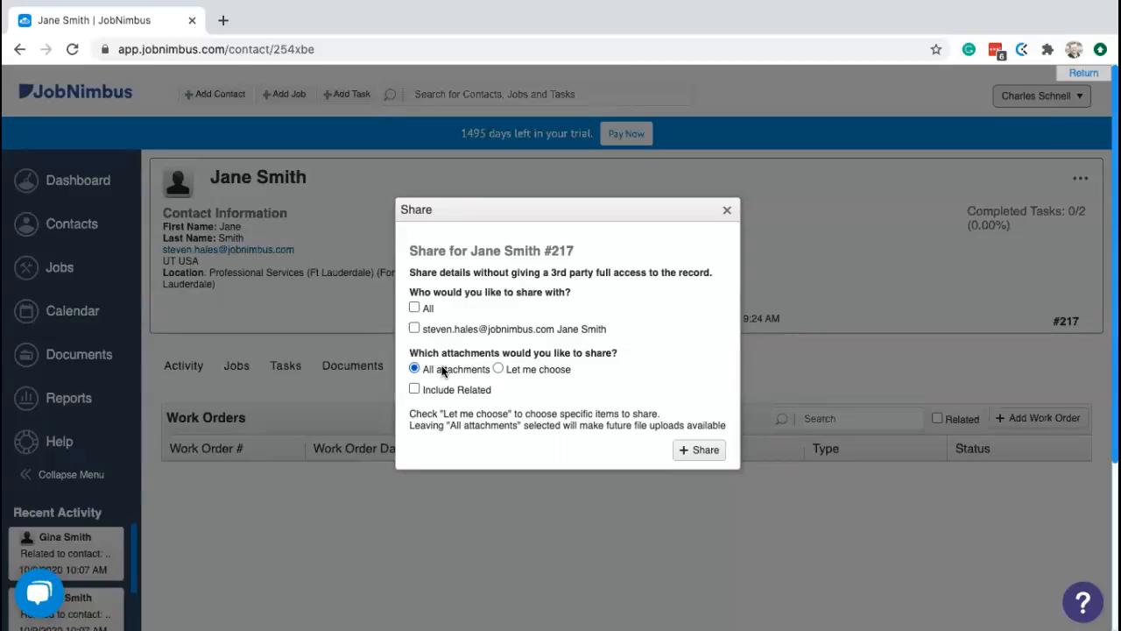
# - Switch to Let me choose, filter attachments to Invoice, and check Include Related
pyautogui.click(498, 369)
pyautogui.scroll(-2, 515, 411)
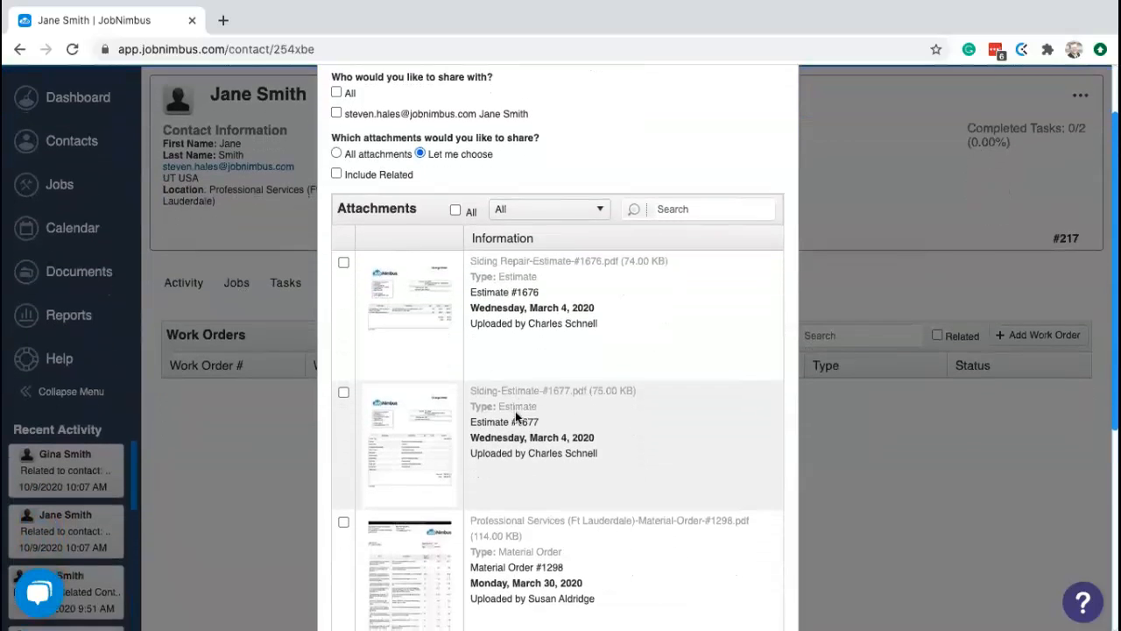
pyautogui.scroll(-5, 516, 411)
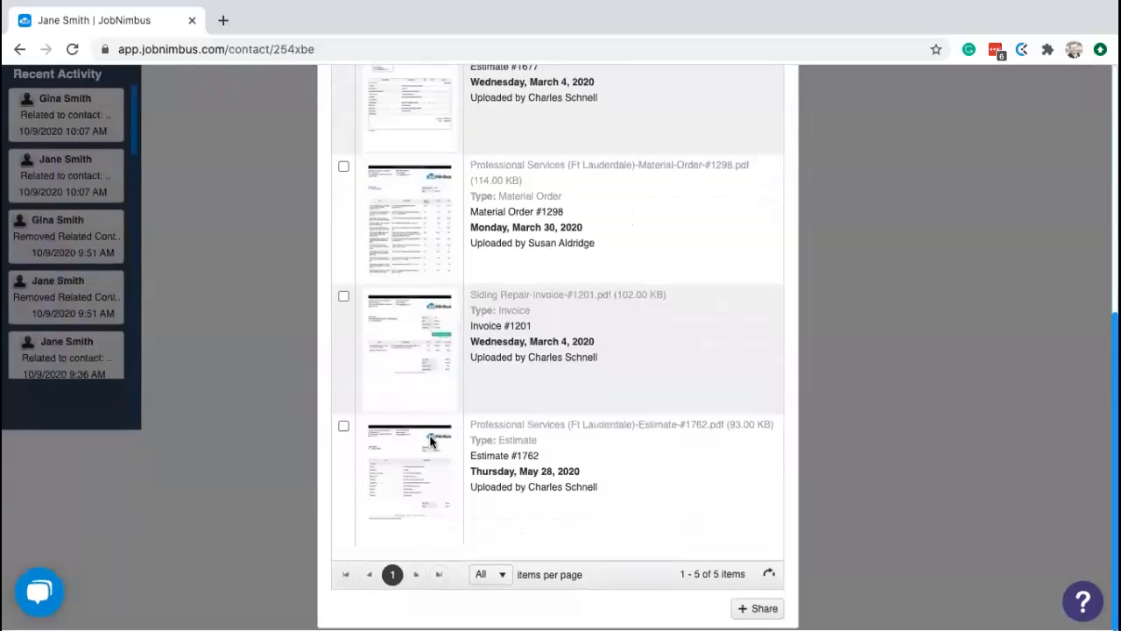
pyautogui.scroll(4, 429, 443)
pyautogui.click(573, 132)
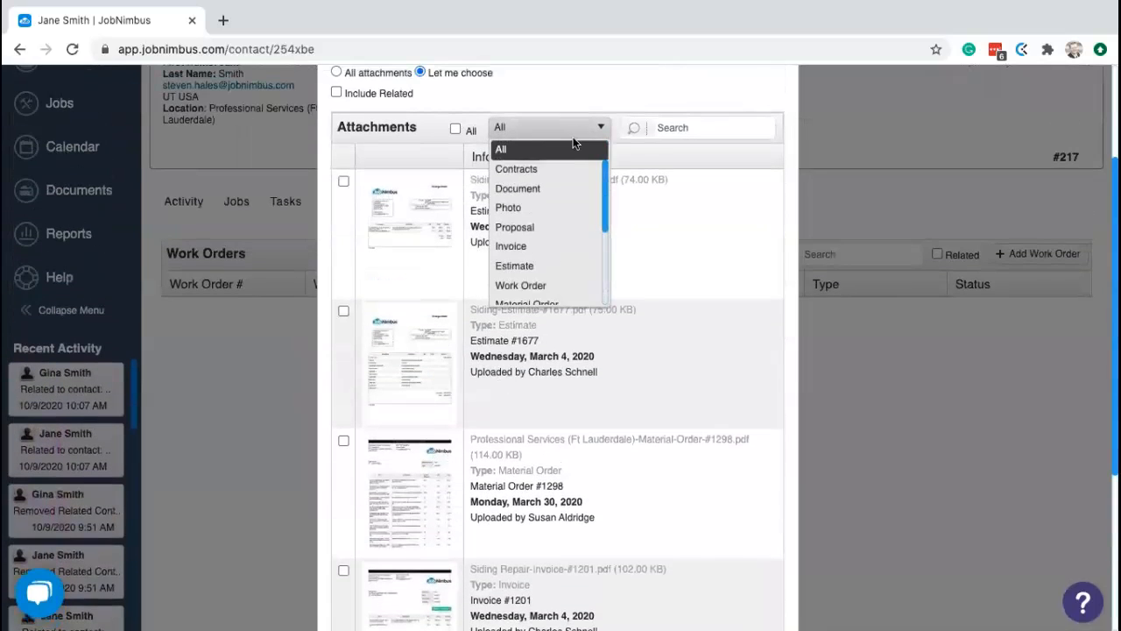
pyautogui.click(545, 245)
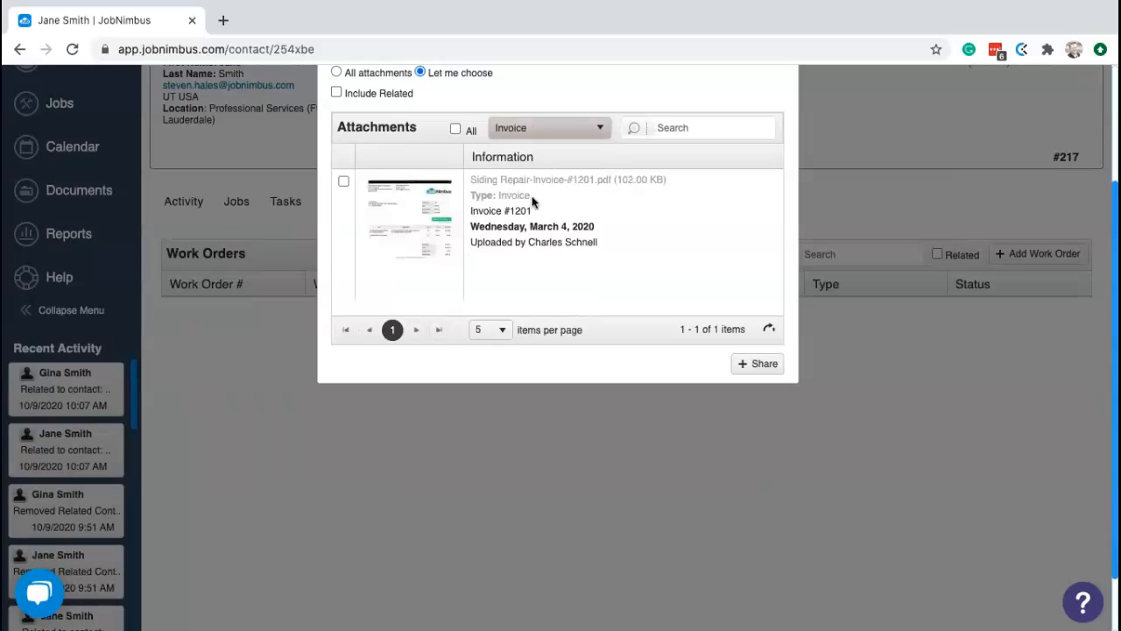
pyautogui.scroll(4, 532, 203)
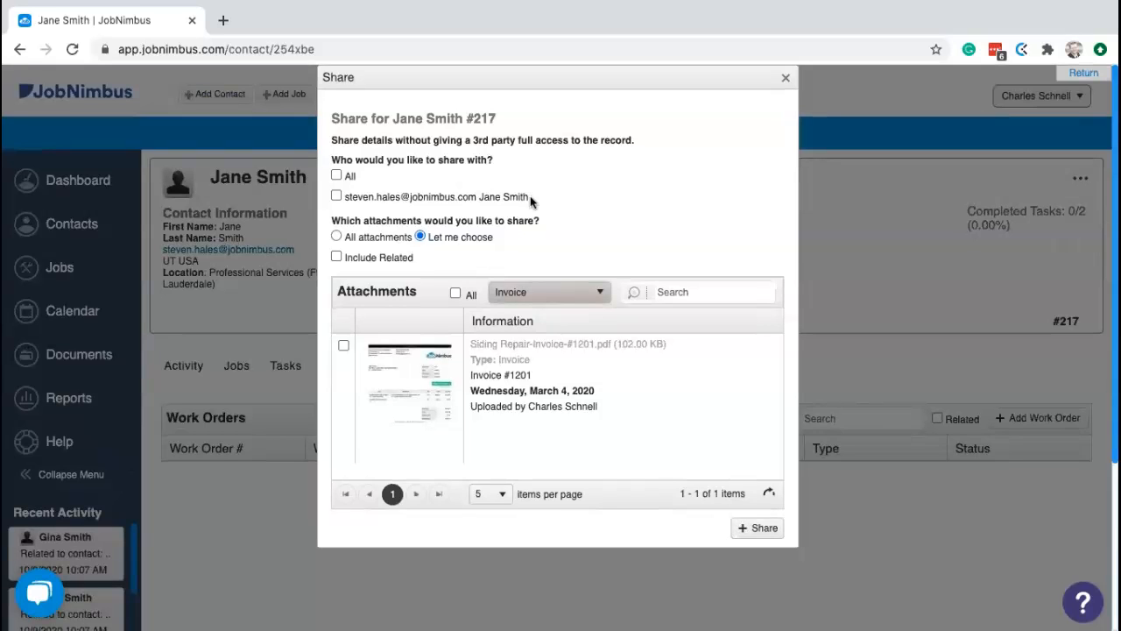
pyautogui.click(337, 258)
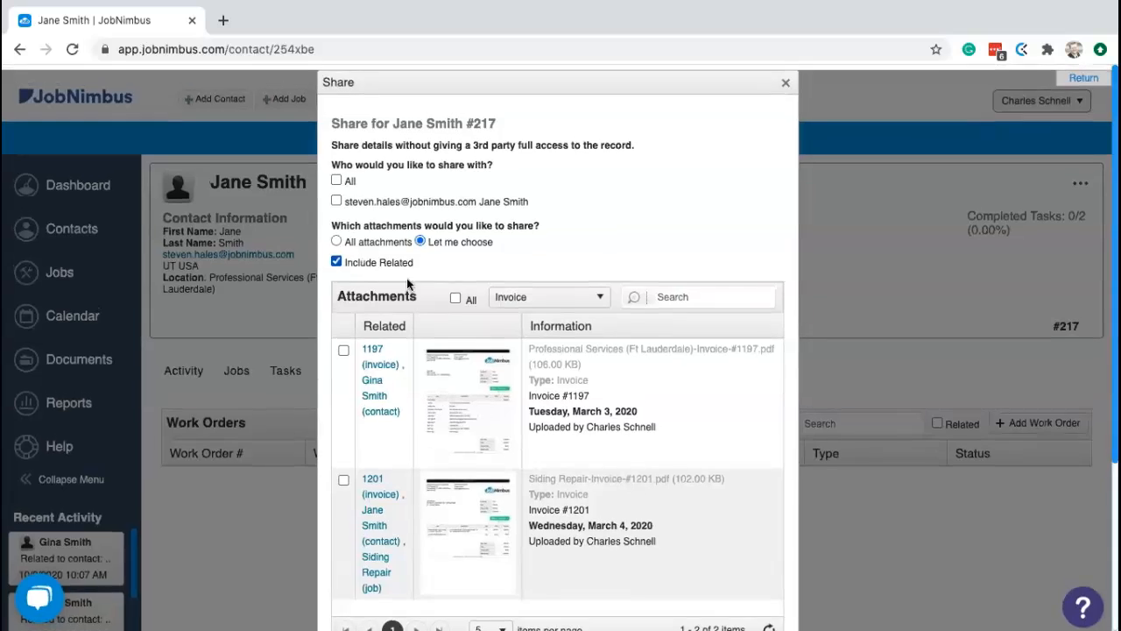
pyautogui.scroll(-3, 406, 278)
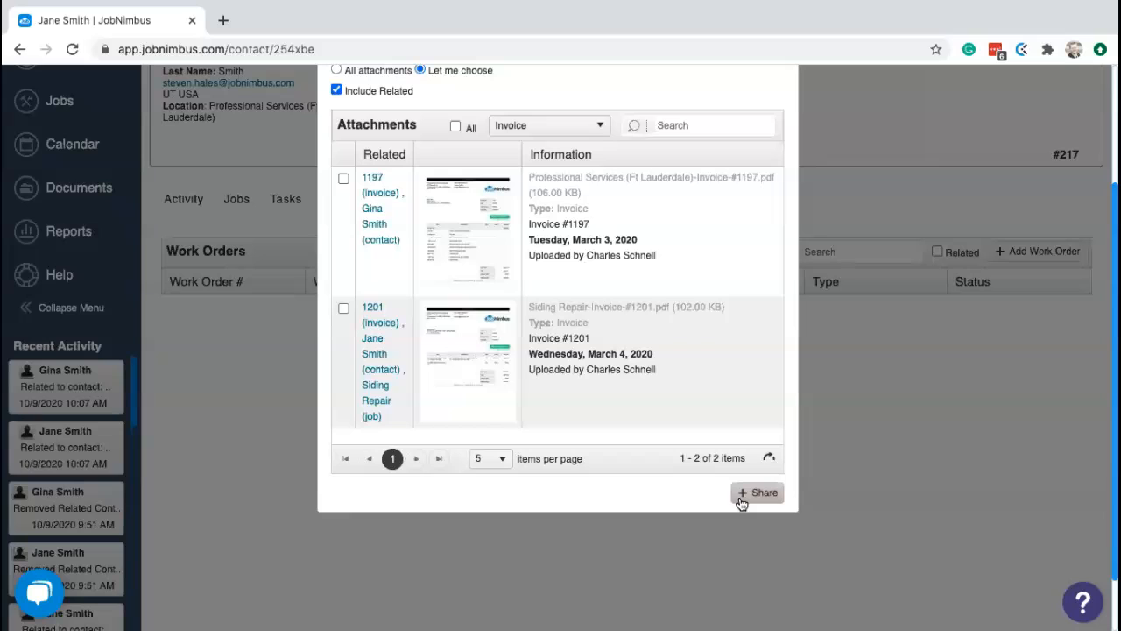
# - Share the contact and browse its public share page of company details, notes and attachments
pyautogui.click(755, 492)
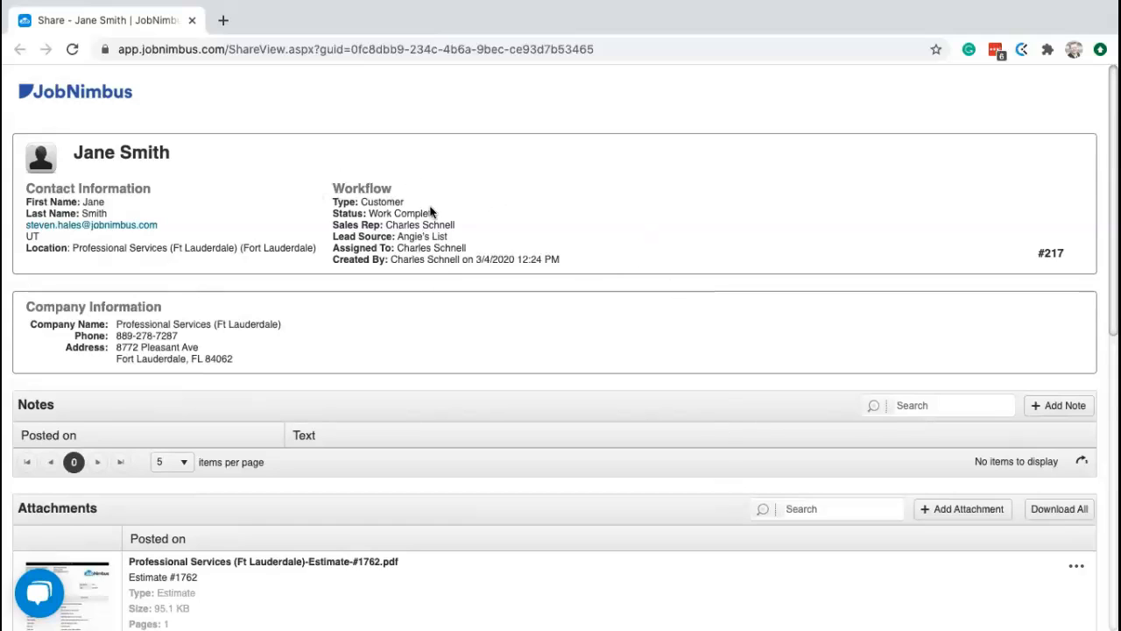
pyautogui.scroll(-3, 461, 343)
pyautogui.scroll(-2, 461, 343)
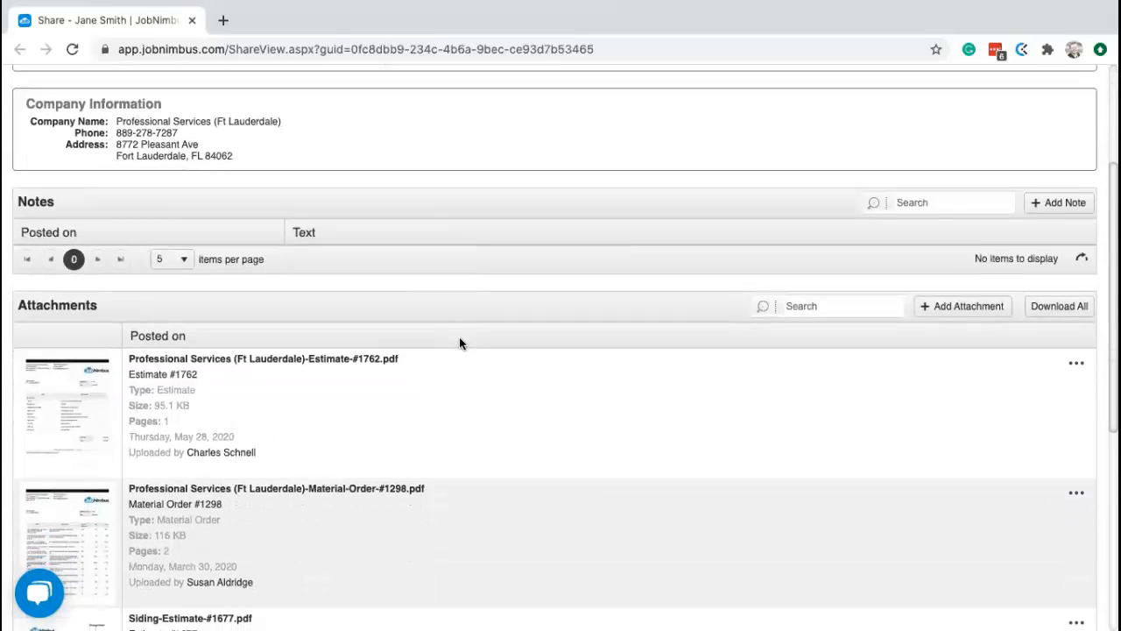
pyautogui.scroll(-10, 450, 333)
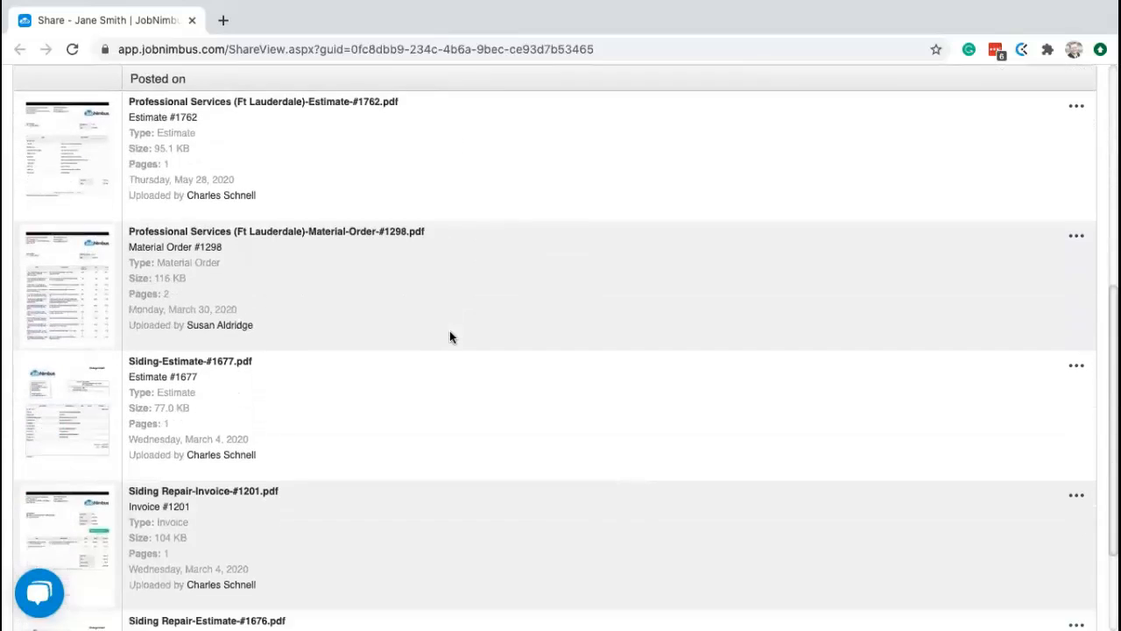
pyautogui.scroll(15, 450, 333)
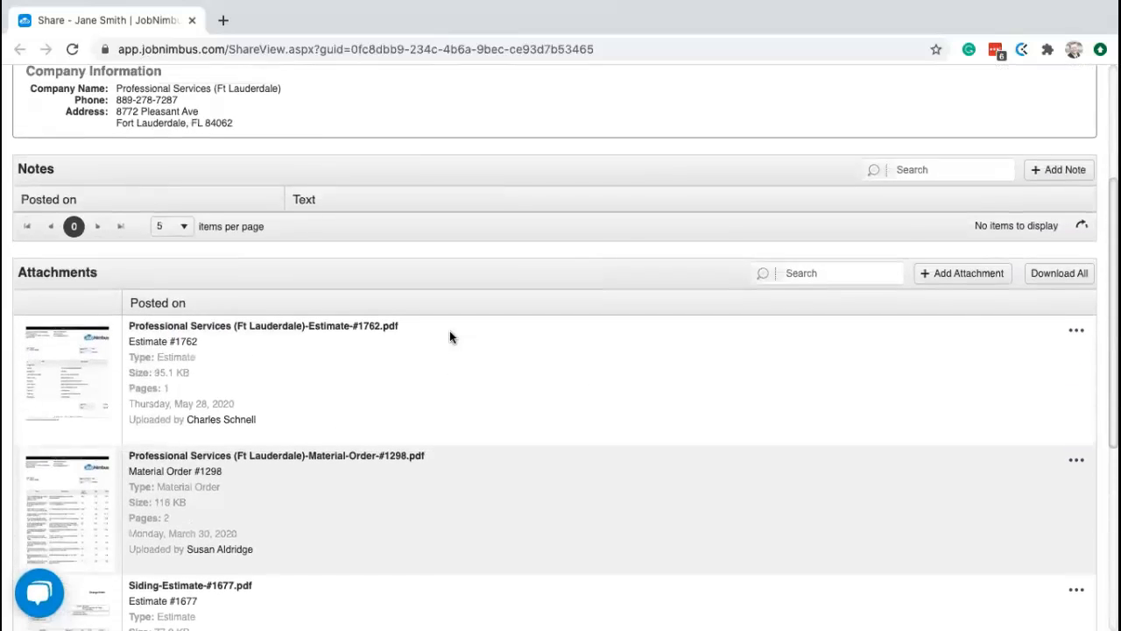
pyautogui.scroll(1, 450, 336)
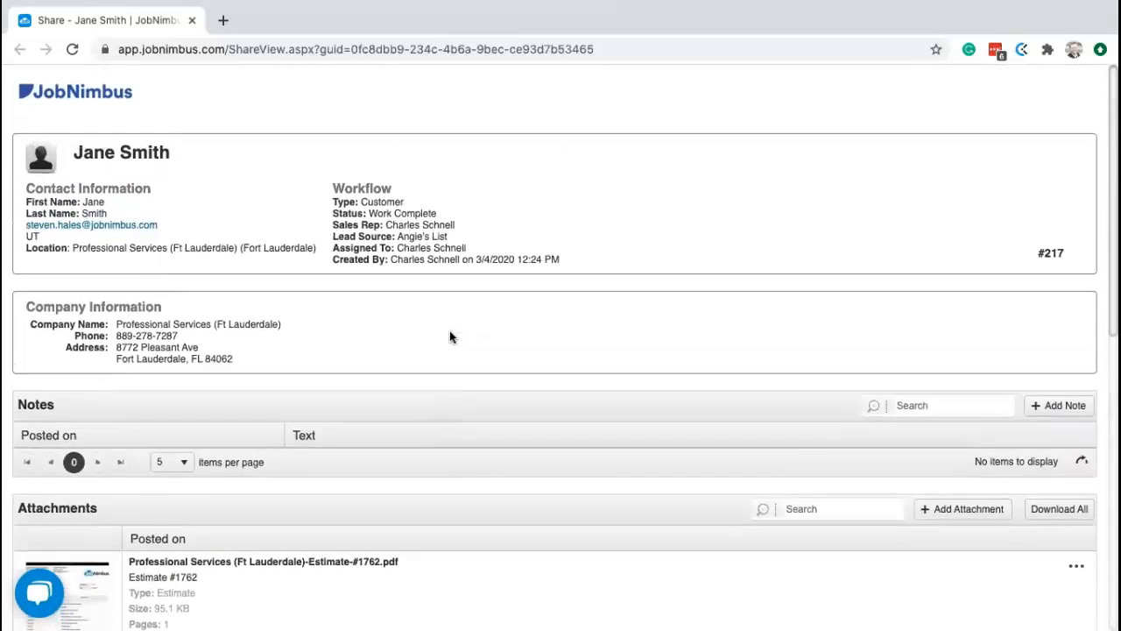
pyautogui.scroll(-1, 561, 383)
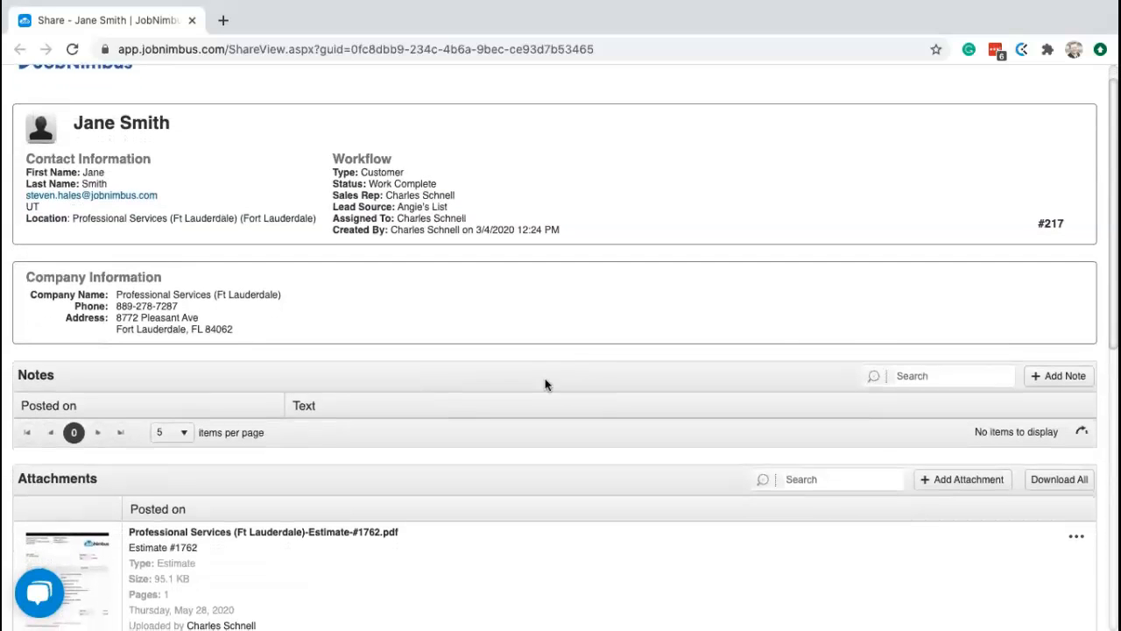
# - Open Add Note on the share page and close the Create Note dialog without saving
pyautogui.click(1057, 376)
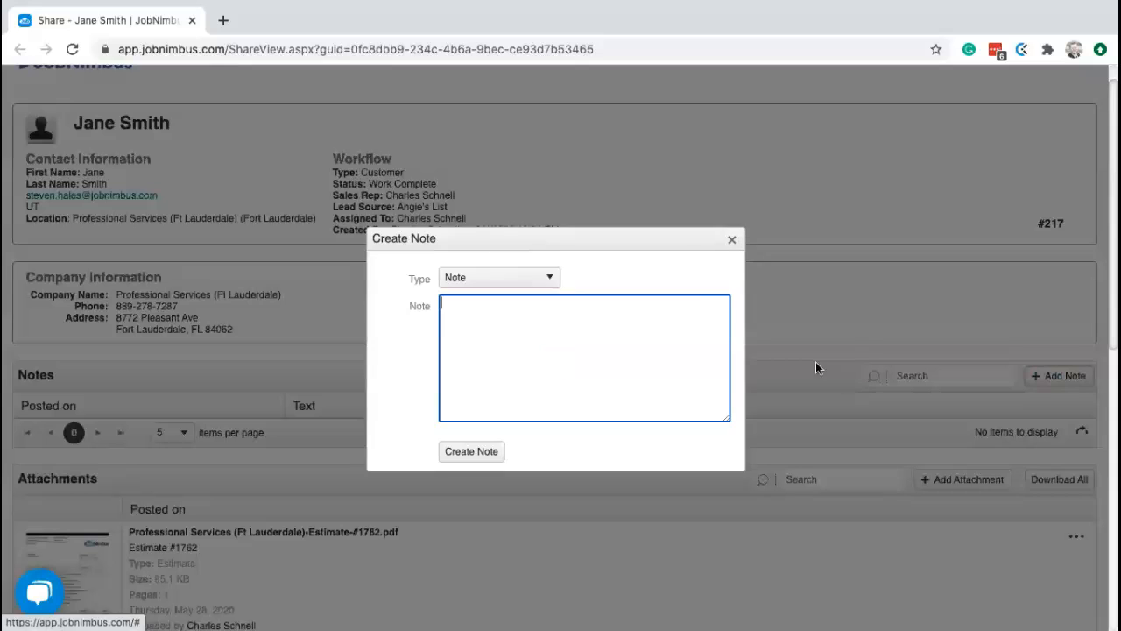
pyautogui.click(732, 239)
pyautogui.scroll(-1, 766, 469)
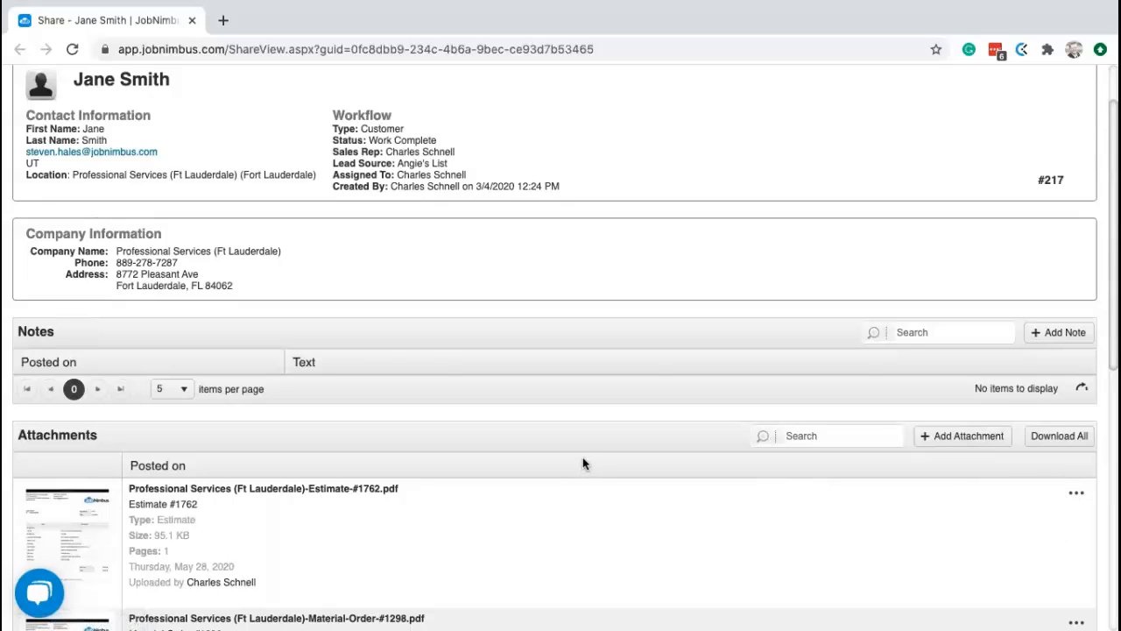
pyautogui.scroll(2, 583, 463)
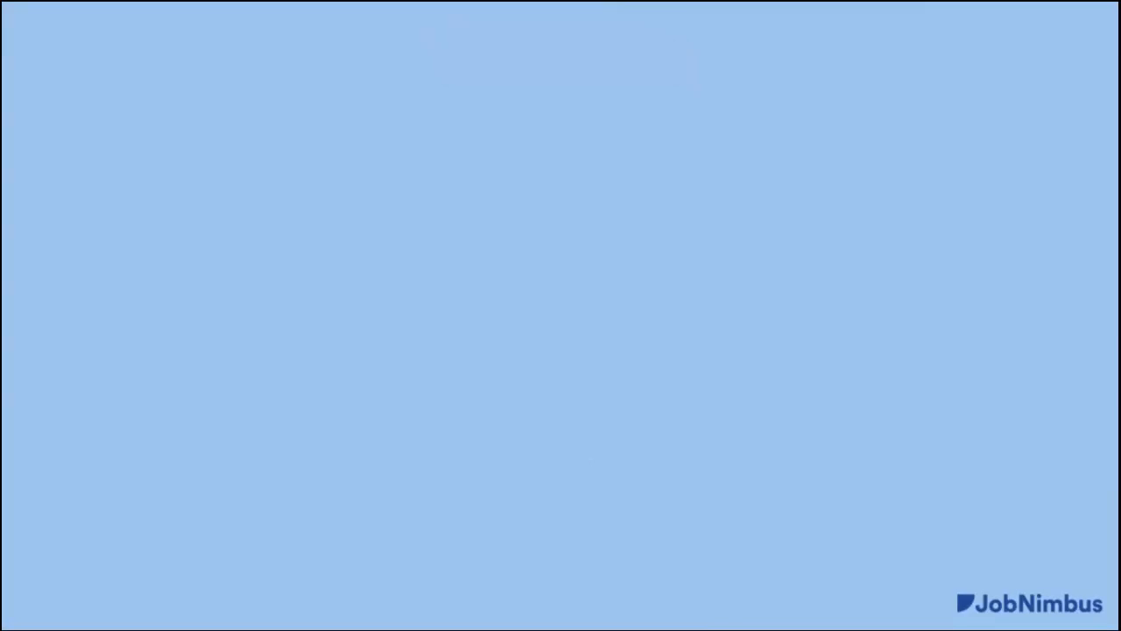
# - Advance to the next presentation slide
pyautogui.press('Right')
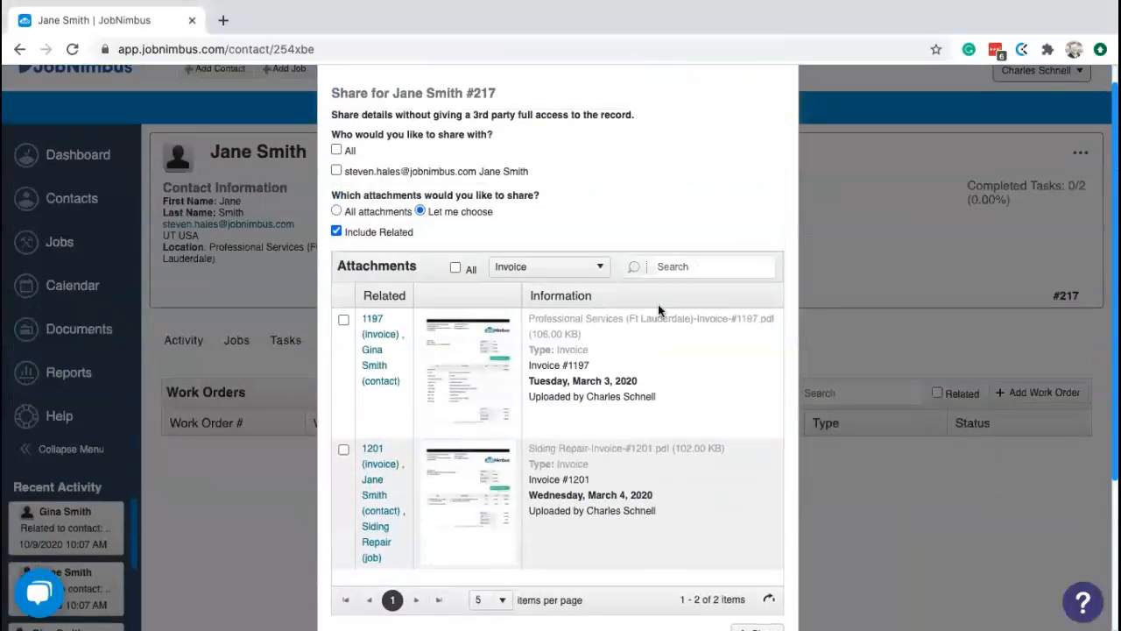
# - Close the Share dialog and bring up contact #217's actions menu
pyautogui.scroll(1, 658, 304)
pyautogui.click(784, 80)
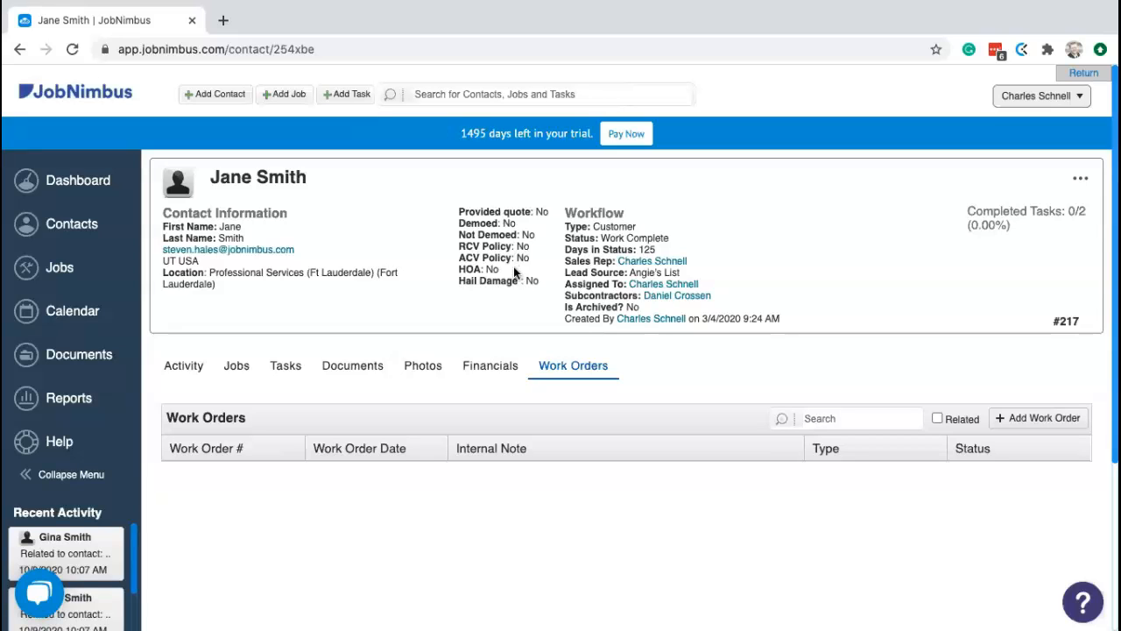
pyautogui.click(1081, 182)
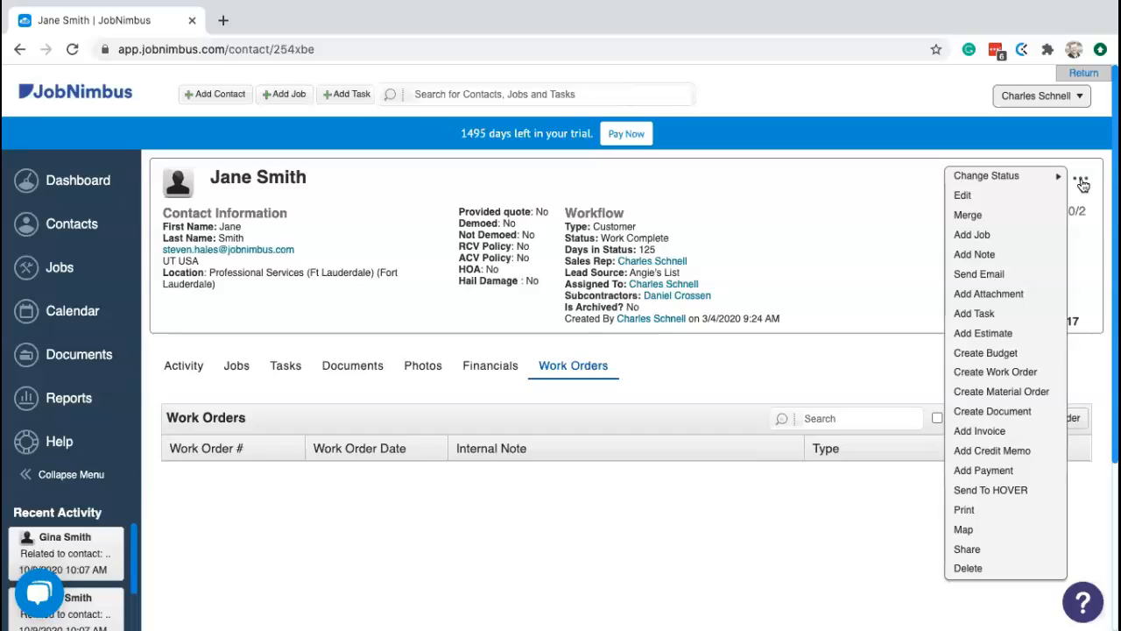
# - Dismiss the actions menu and highlight the contact number #217 on the record
pyautogui.click(978, 143)
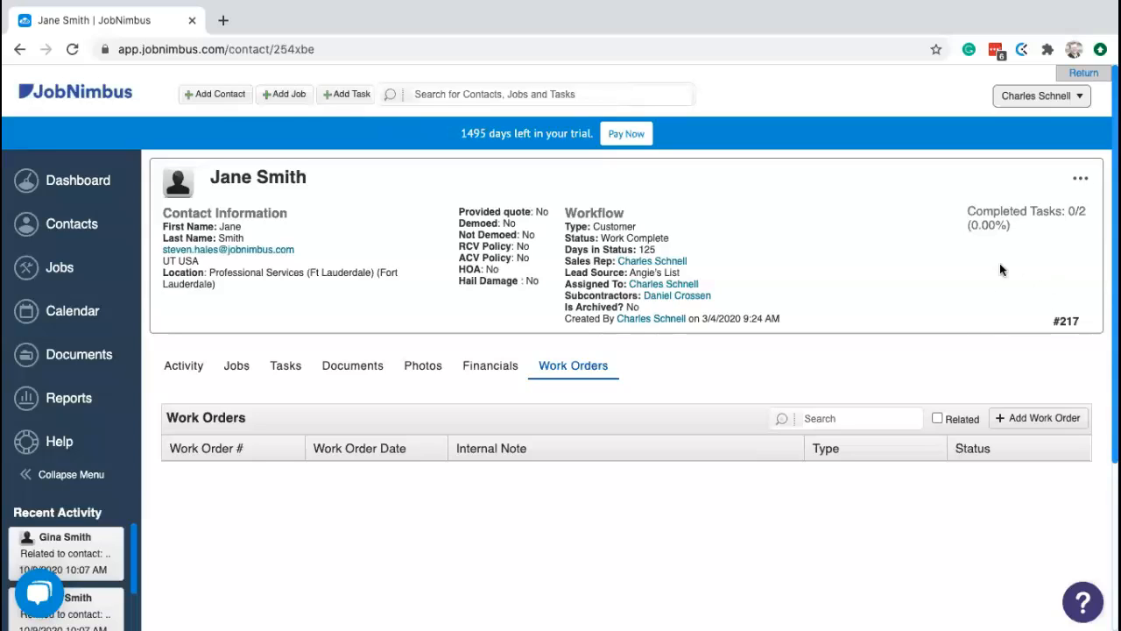
pyautogui.moveTo(1055, 321); pyautogui.dragTo(1079, 323)
pyautogui.click(1085, 324)
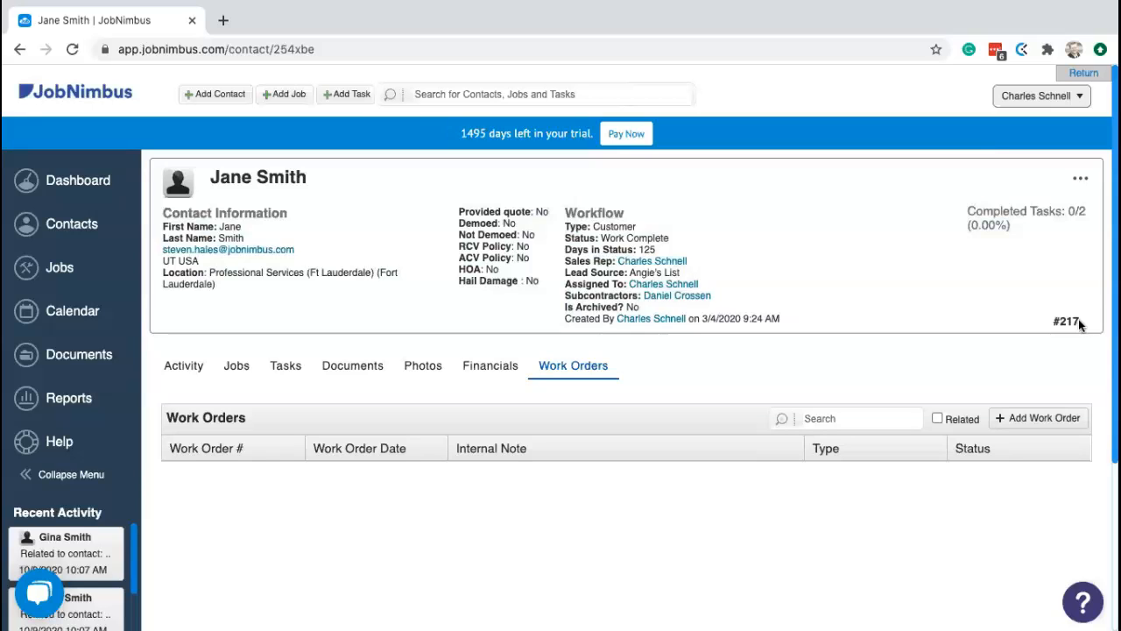
# - In General settings, prefix the Contact Number Template with C- to read C-{{contactid}}
pyautogui.click(1038, 100)
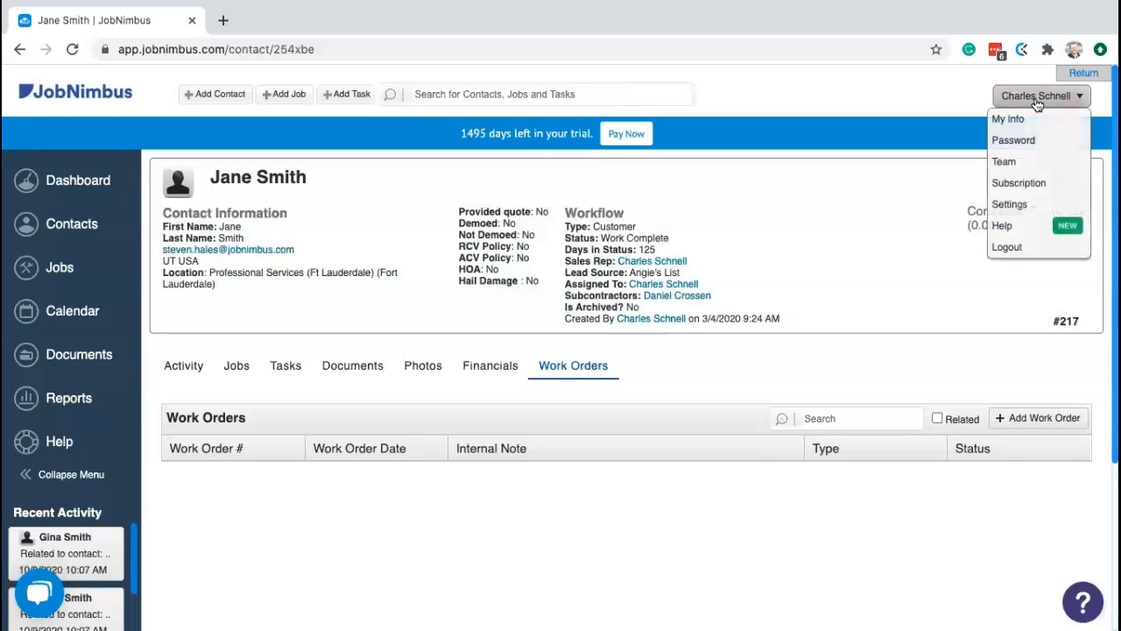
pyautogui.moveTo(1016, 103)
pyautogui.click(1009, 204)
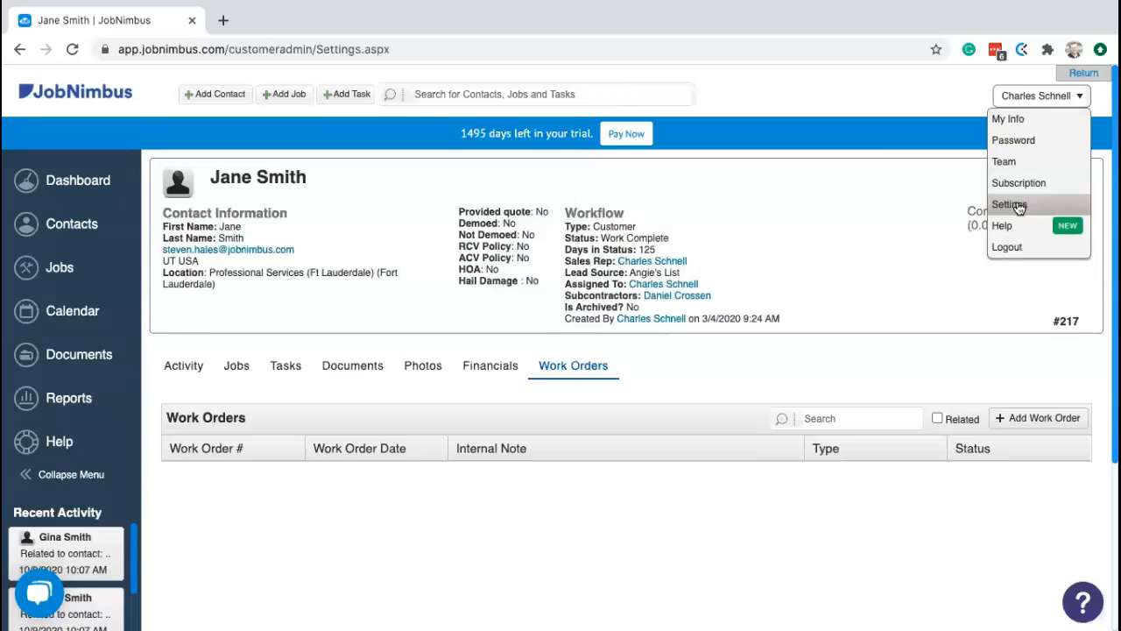
pyautogui.scroll(-1, 791, 262)
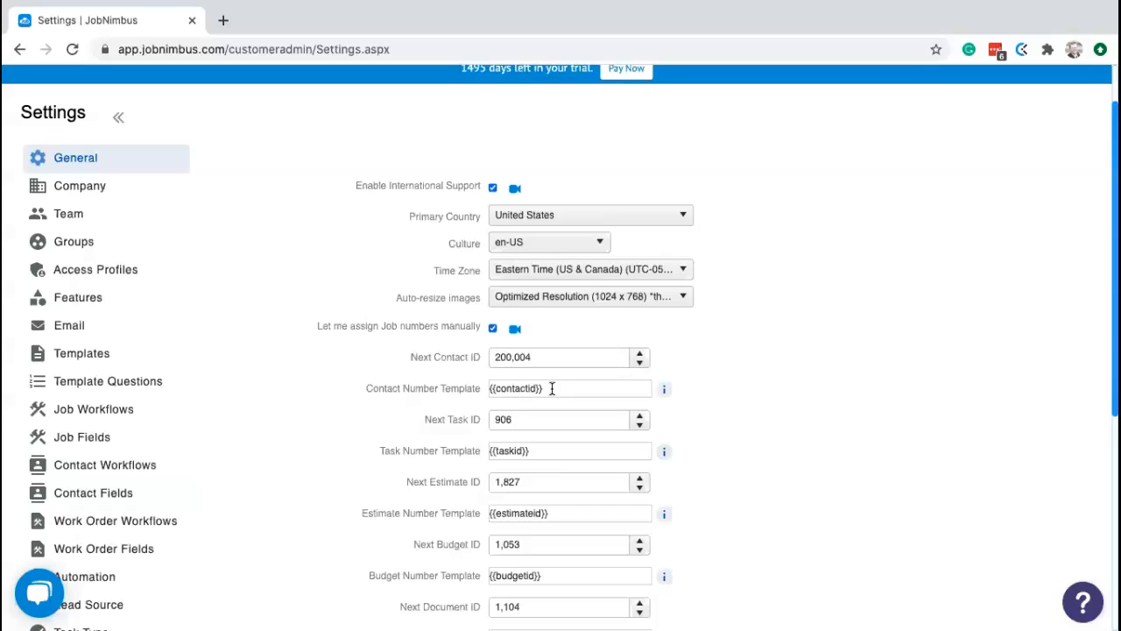
pyautogui.click(492, 388)
pyautogui.write('C-')
# - Remove the C- prefix and show the Number Template list of available fields
pyautogui.press('BackSpace')
pyautogui.press('BackSpace')
pyautogui.click(665, 391)
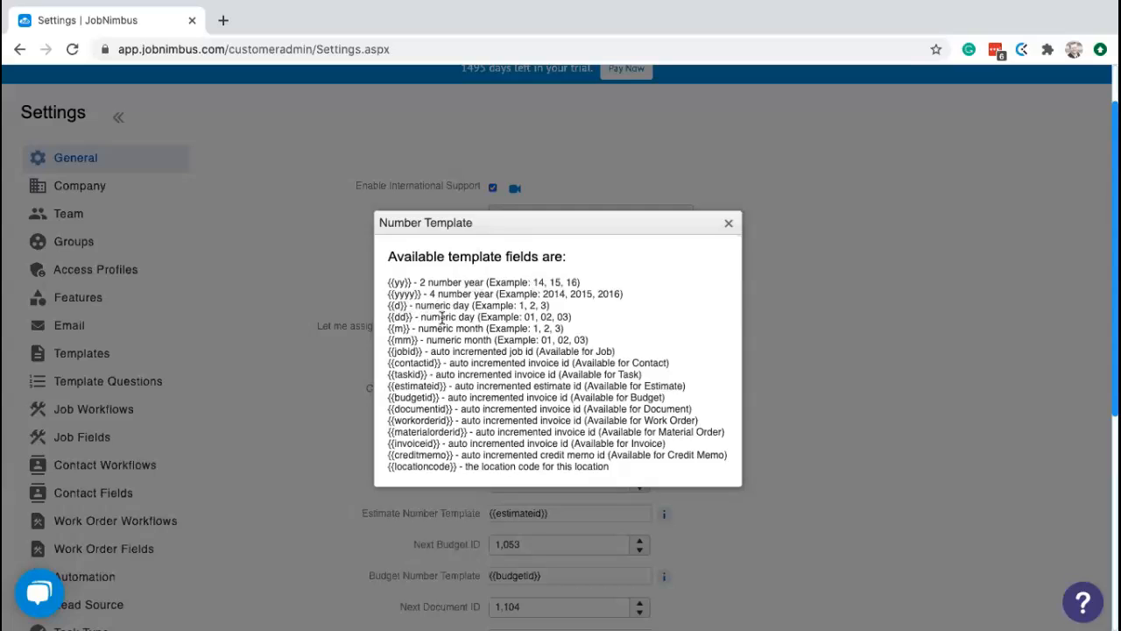
# - Close the field list and start inserting {{yy}}- before {{contactid}} in the template
pyautogui.click(731, 224)
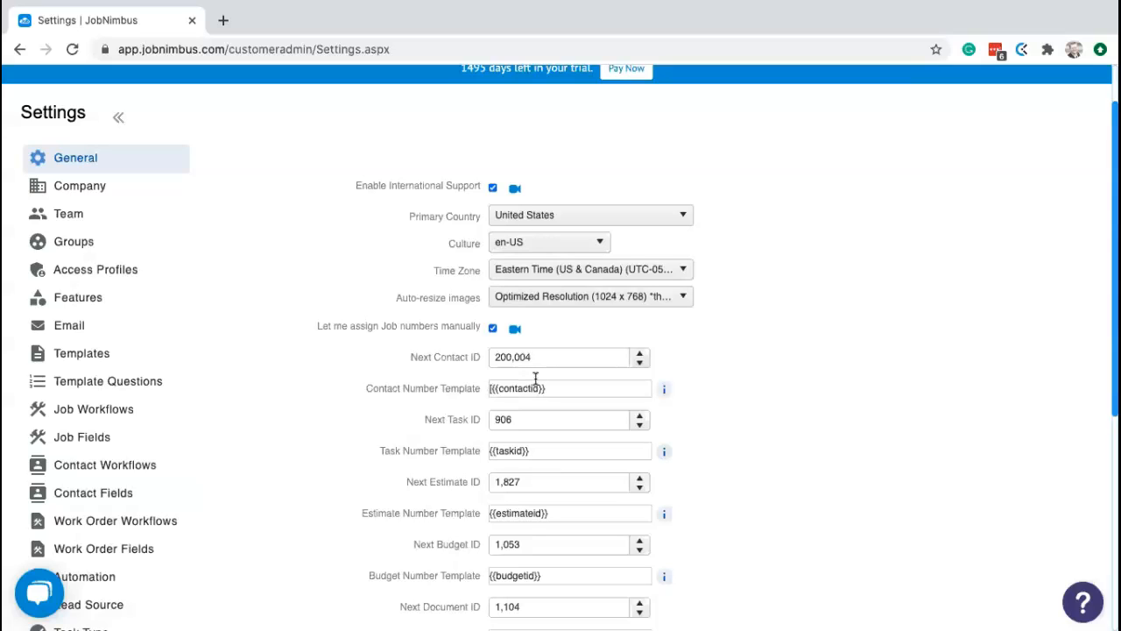
pyautogui.press('BackSpace')
pyautogui.press('BackSpace')
pyautogui.press('BackSpace')
pyautogui.press('BackSpace')
pyautogui.write('{{')
pyautogui.write('yy}}')
pyautogui.write('-')
pyautogui.press('BackSpace')
pyautogui.press('BackSpace')
pyautogui.press('BackSpace')
pyautogui.press('BackSpace')
pyautogui.press('BackSpace')
pyautogui.press('BackSpace')
pyautogui.press('BackSpace')
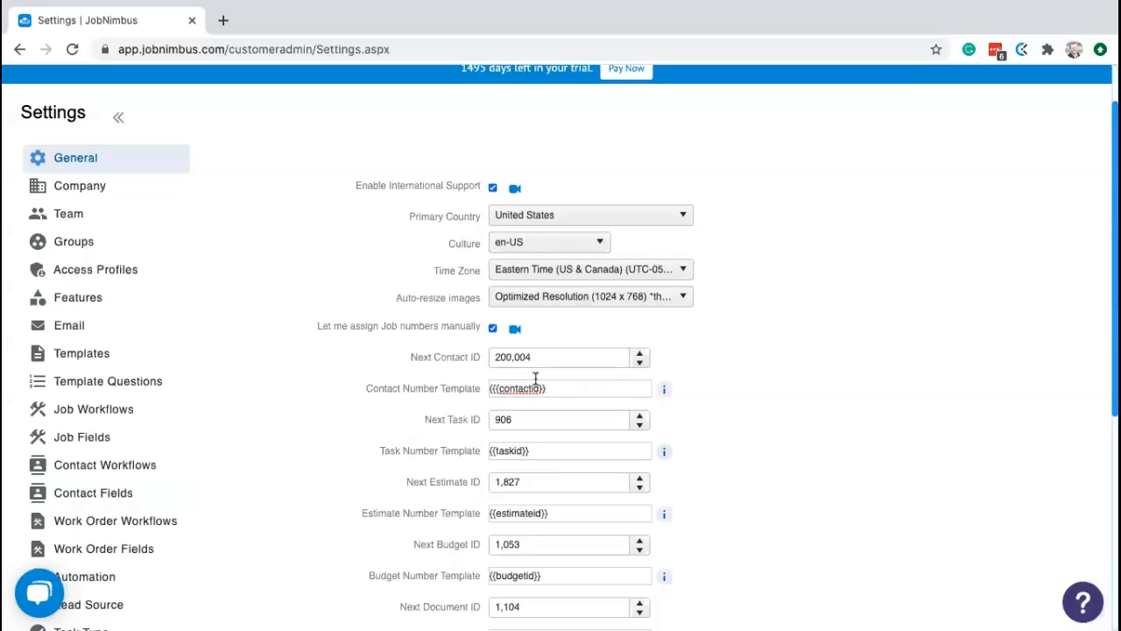